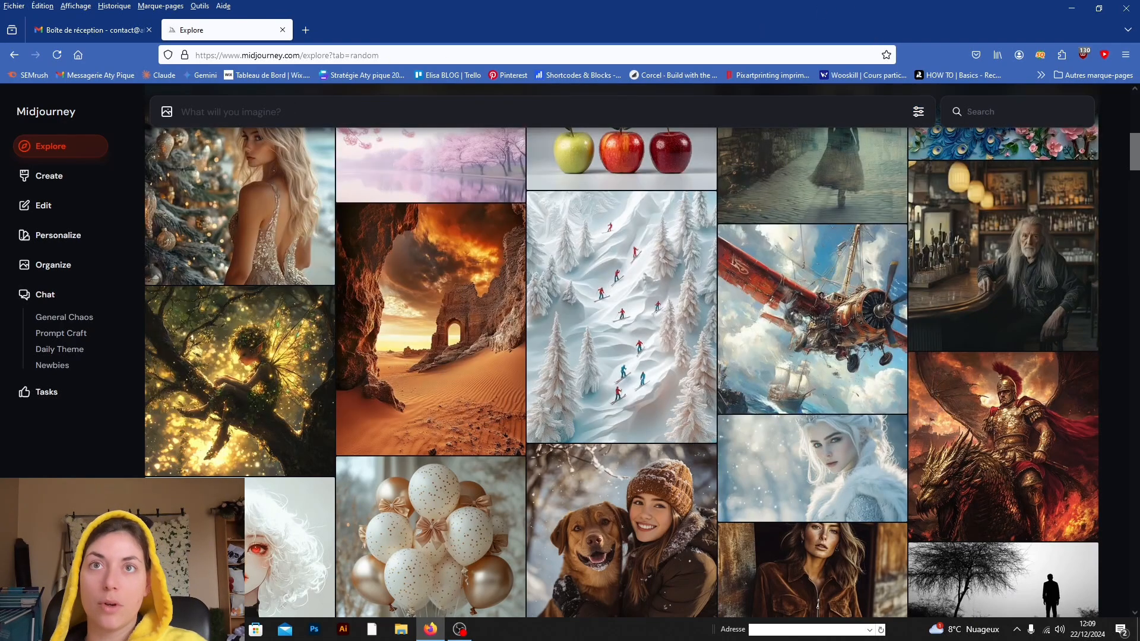
Step: Browse the Explore gallery and open the watercolor Santa Claus illustration to read its prompt
{"action": "scroll", "coordinate": [258, 371], "scroll_direction": "down", "scroll_amount": 15}
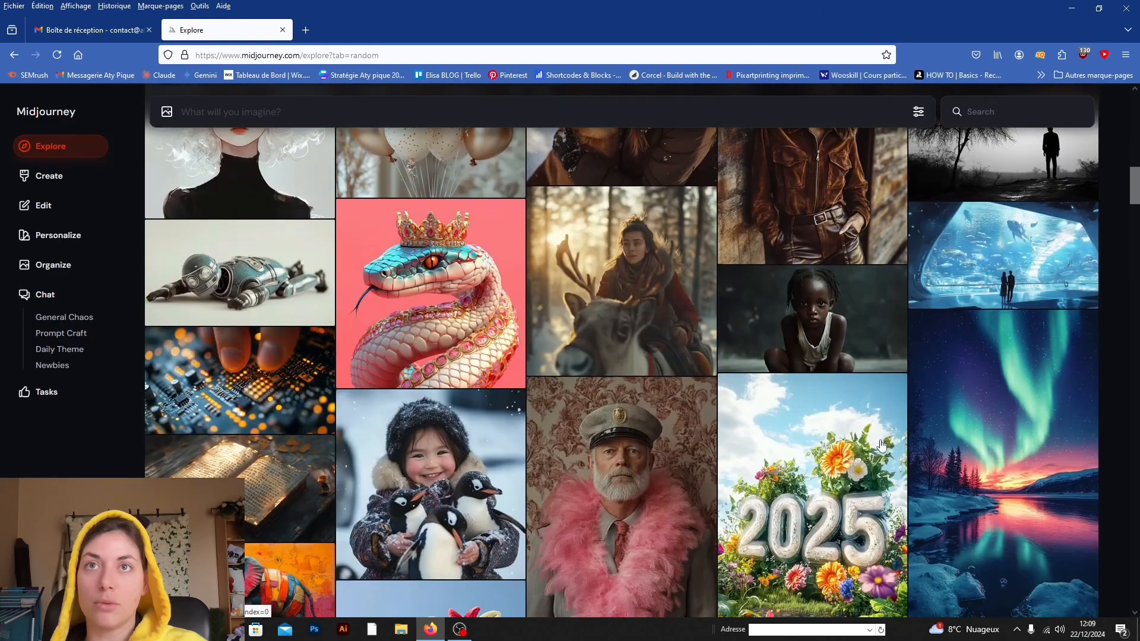
{"action": "scroll", "coordinate": [258, 371], "scroll_direction": "down", "scroll_amount": 10}
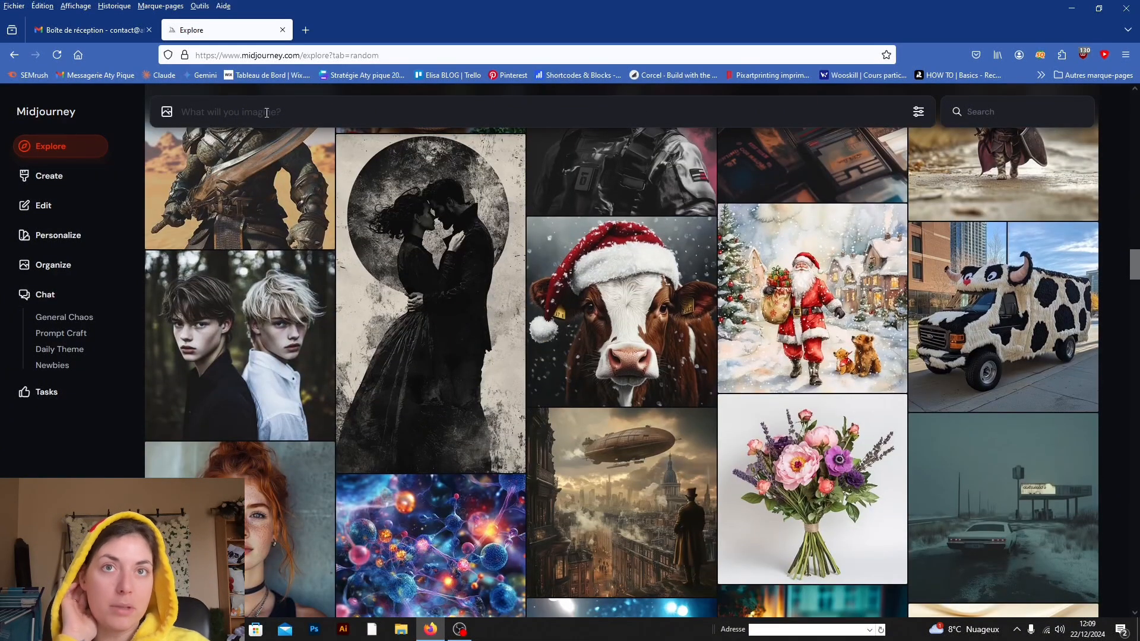
{"action": "left_click", "coordinate": [775, 295]}
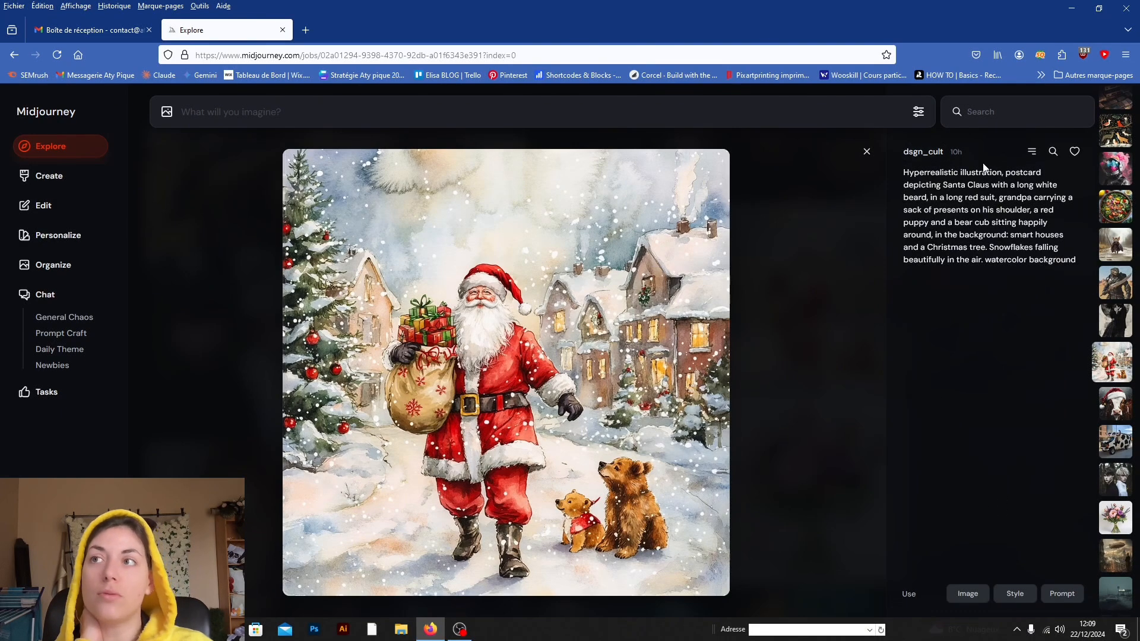
{"action": "mouse_move", "coordinate": [984, 220]}
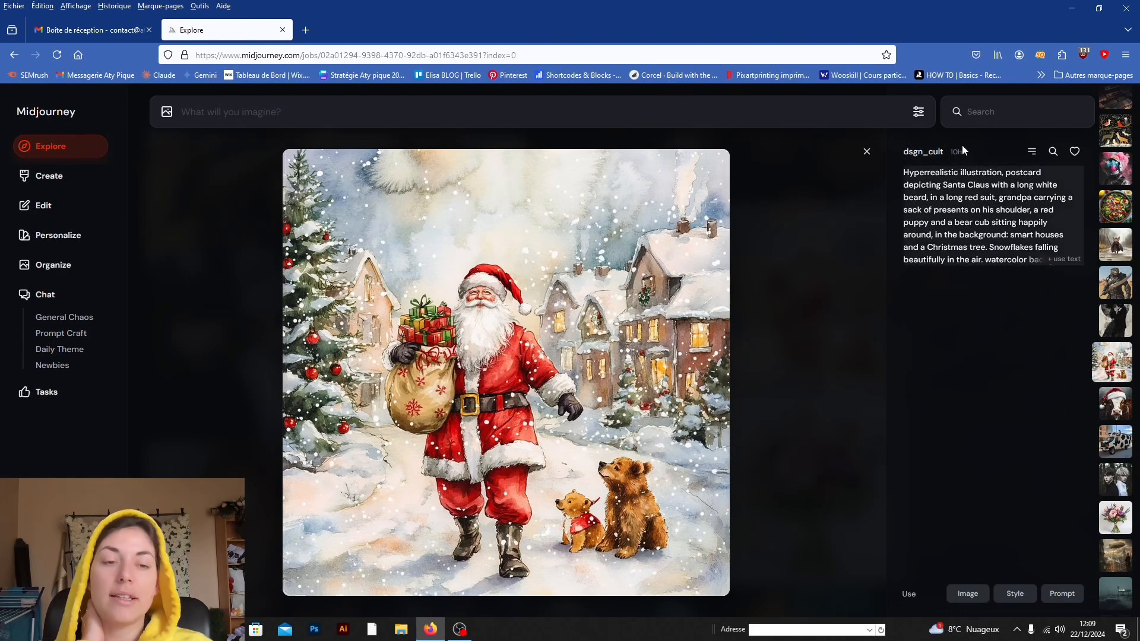
{"action": "scroll", "coordinate": [748, 354], "scroll_direction": "down", "scroll_amount": 1}
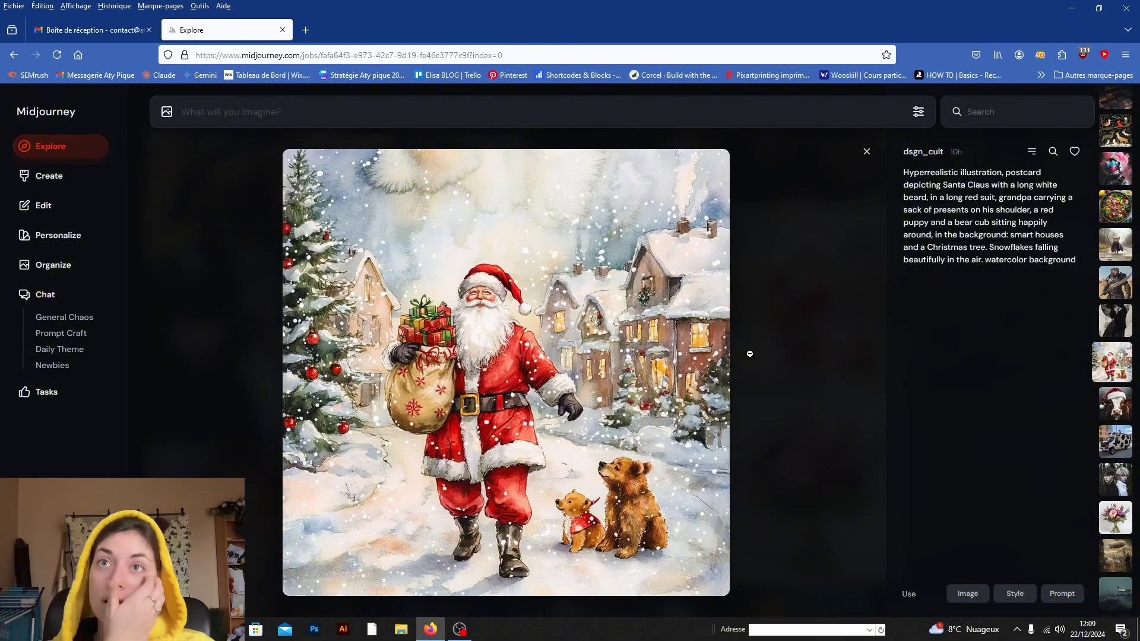
Step: Go through the following community images and their prompts up to the coffee cup, and return to the gallery
{"action": "scroll", "coordinate": [749, 354], "scroll_direction": "down", "scroll_amount": 2}
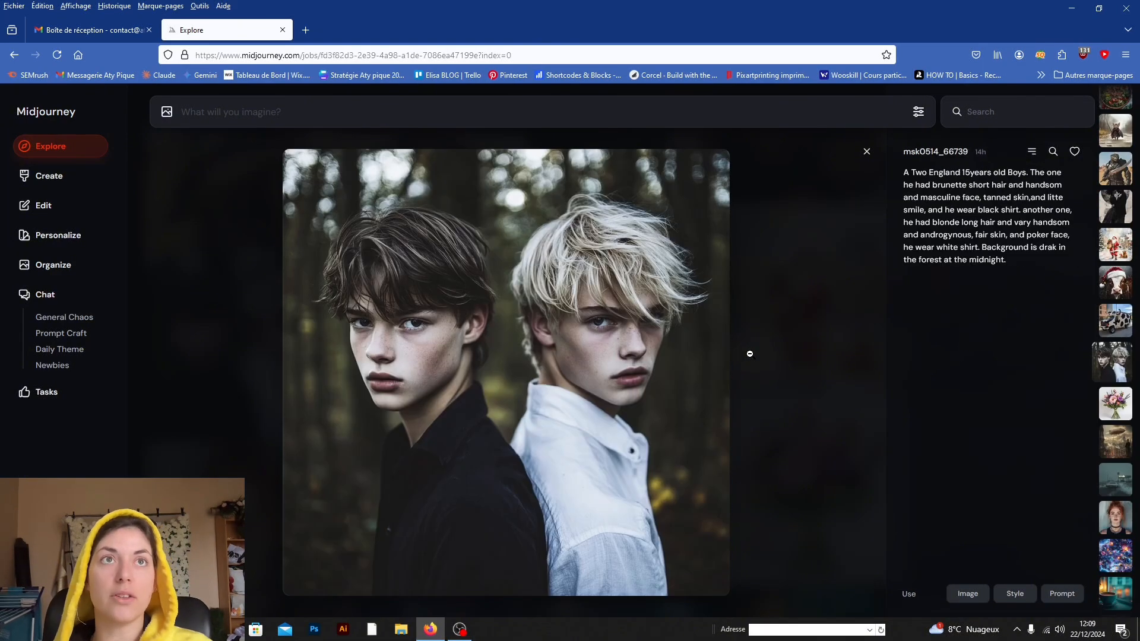
{"action": "scroll", "coordinate": [750, 354], "scroll_direction": "down", "scroll_amount": 3}
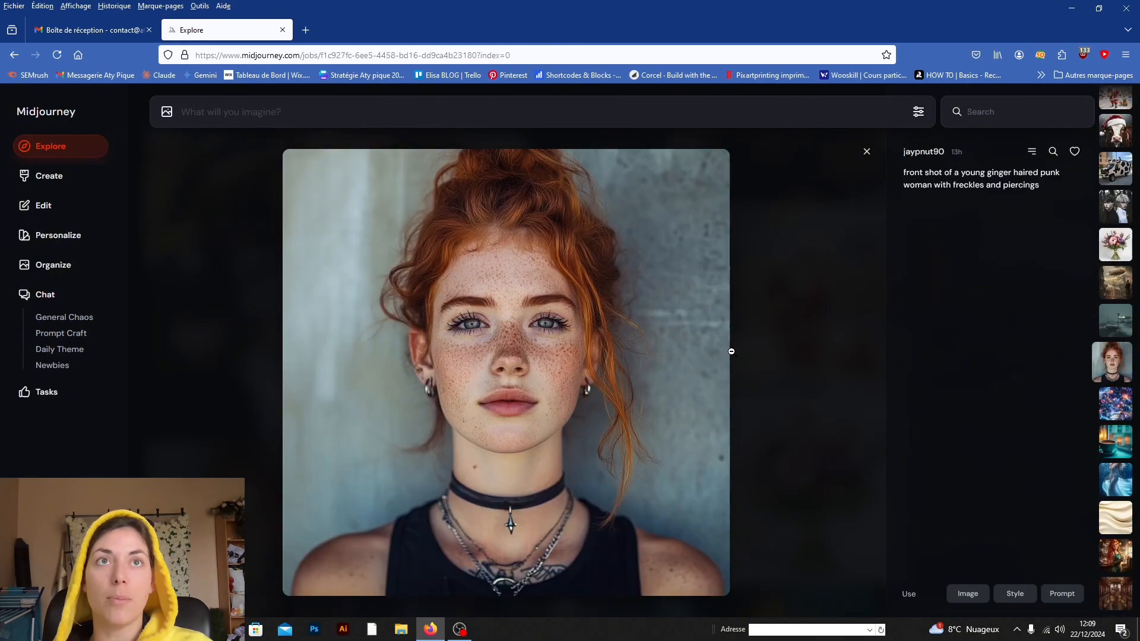
{"action": "scroll", "coordinate": [731, 349], "scroll_direction": "down", "scroll_amount": 2}
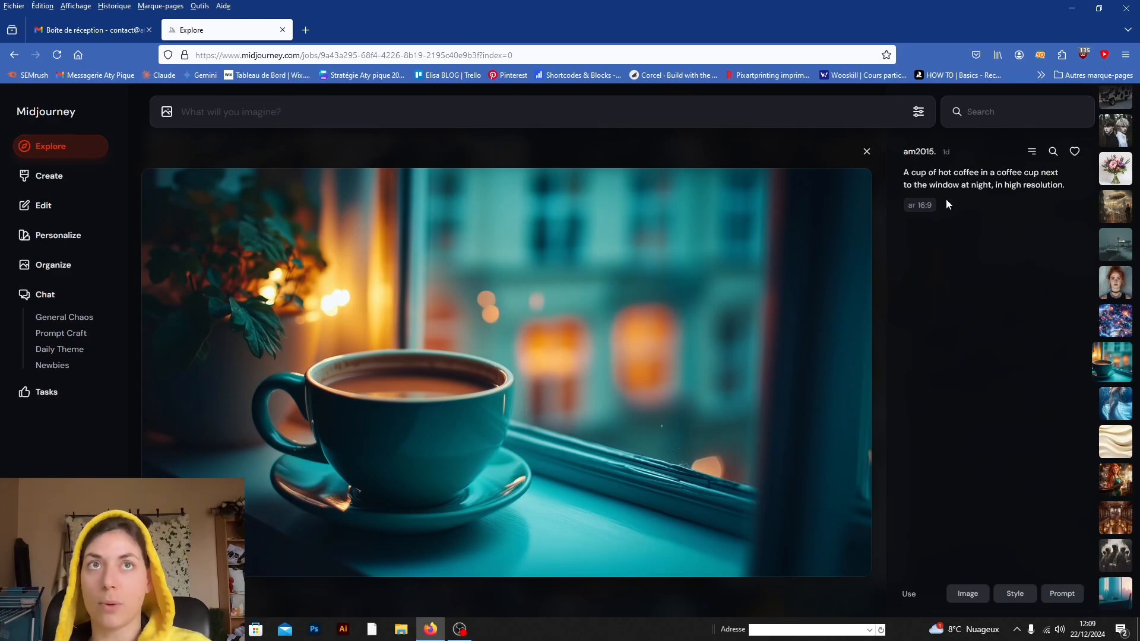
{"action": "left_click", "coordinate": [866, 152]}
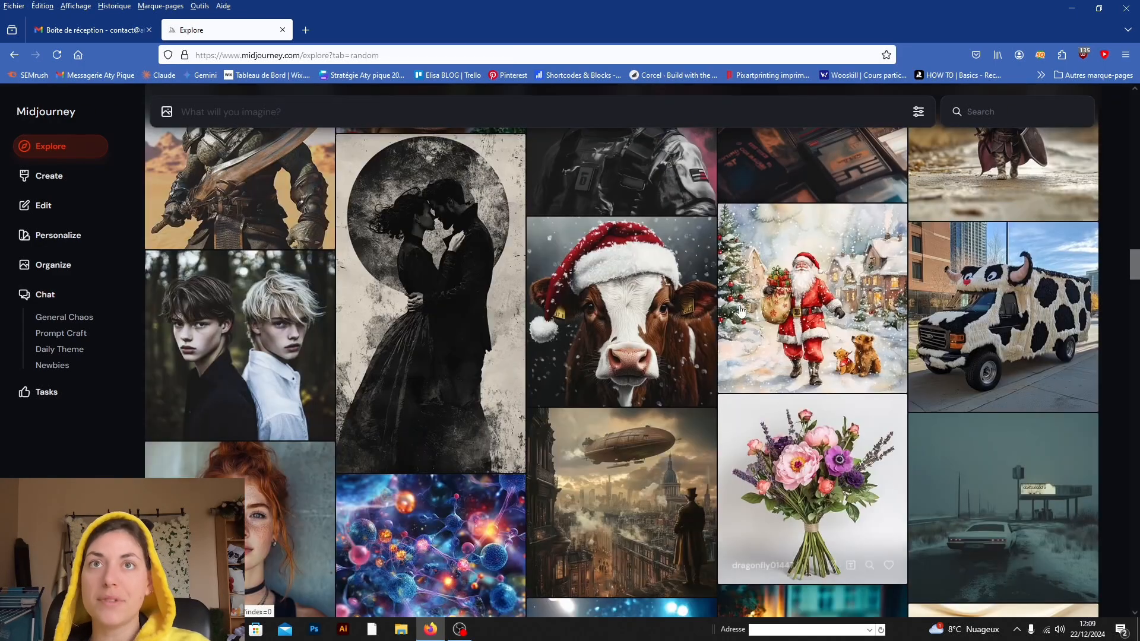
{"action": "scroll", "coordinate": [741, 310], "scroll_direction": "up", "scroll_amount": 10}
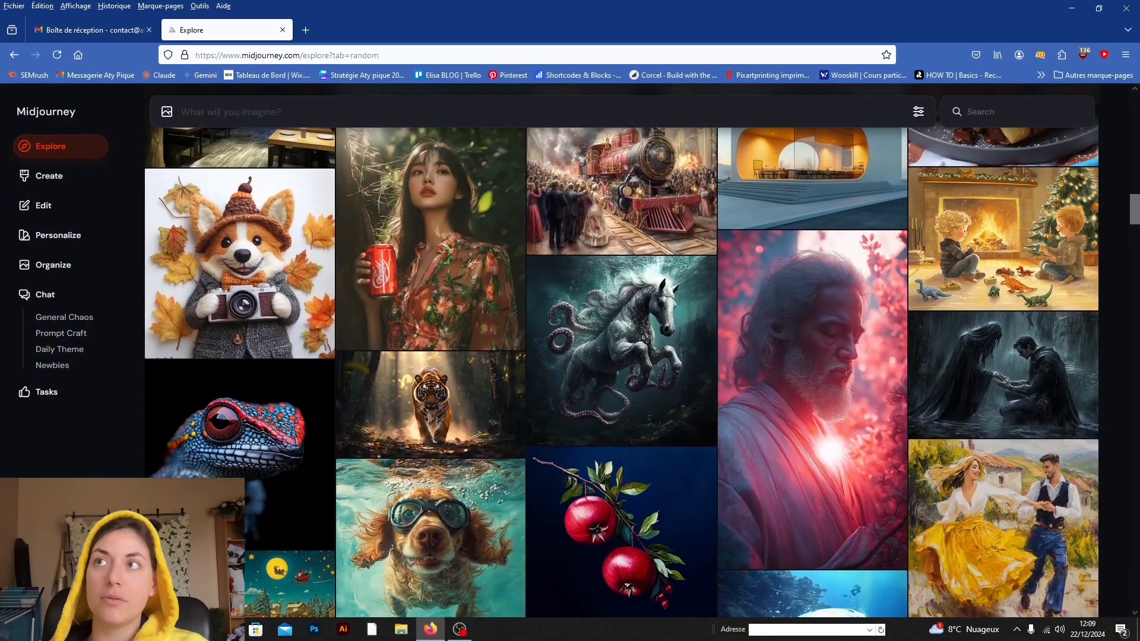
Step: Visit the Create page and the image editor, and close the editor's introduction without accepting the terms
{"action": "left_click", "coordinate": [39, 178]}
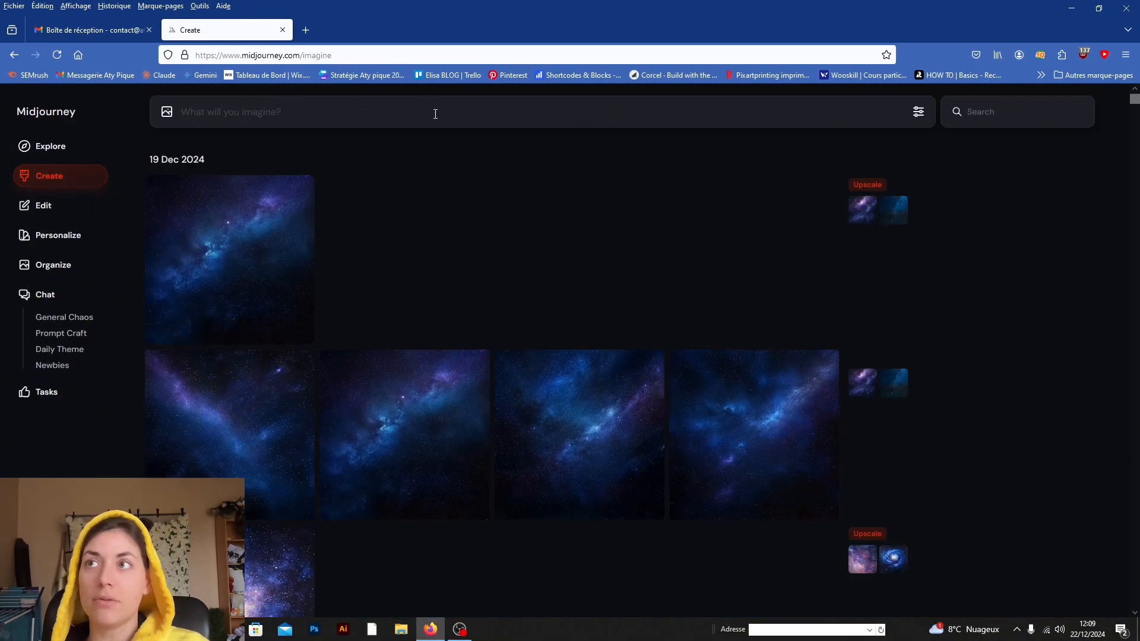
{"action": "left_click", "coordinate": [52, 205]}
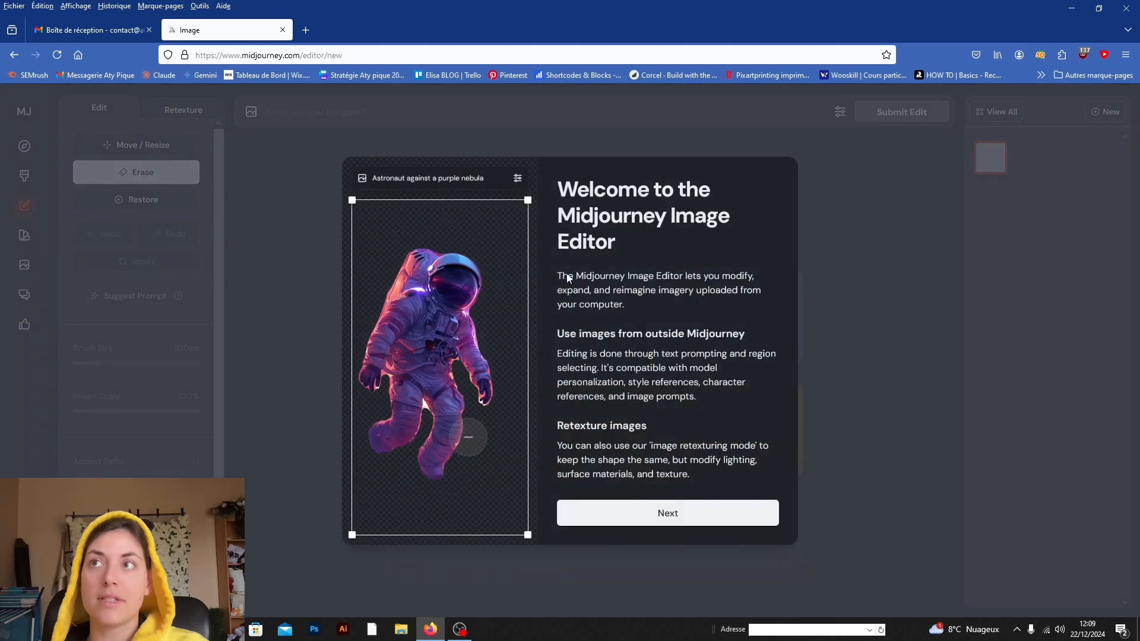
{"action": "left_click", "coordinate": [700, 519]}
{"action": "left_click", "coordinate": [694, 515]}
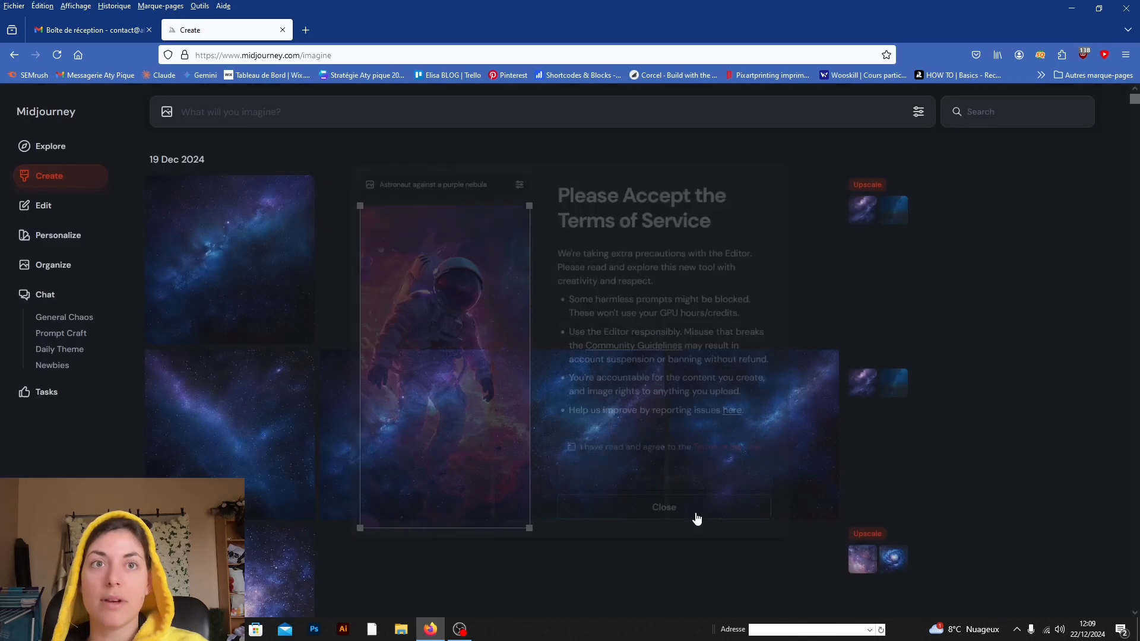
Step: View the newest upscaled image with its creation actions, and visit the Personalize page
{"action": "left_click", "coordinate": [196, 207]}
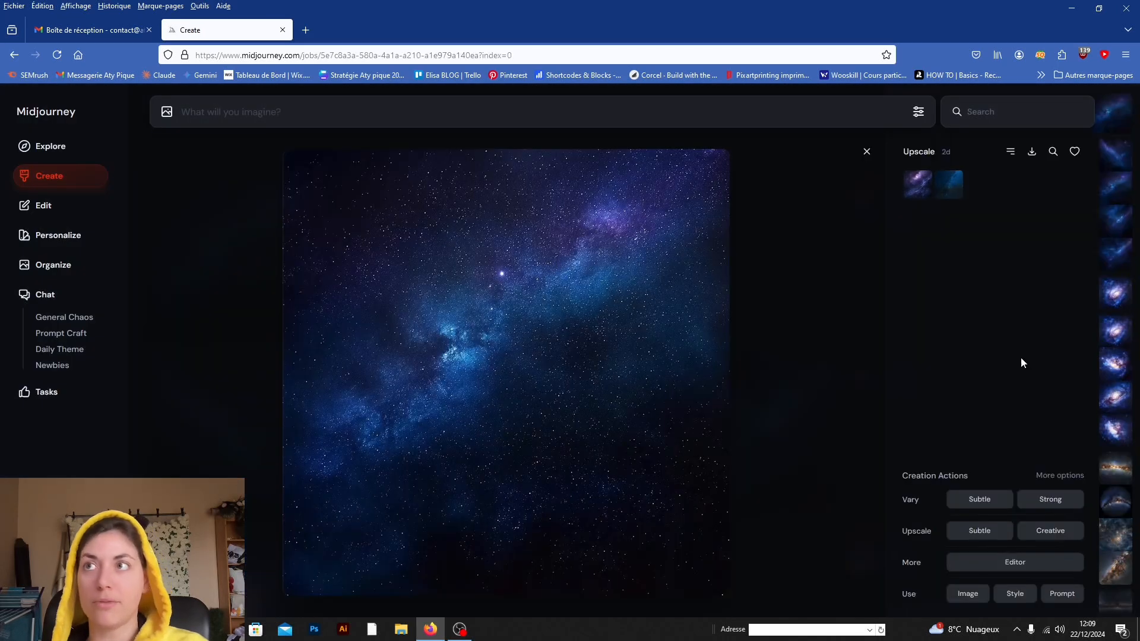
{"action": "left_click", "coordinate": [49, 235]}
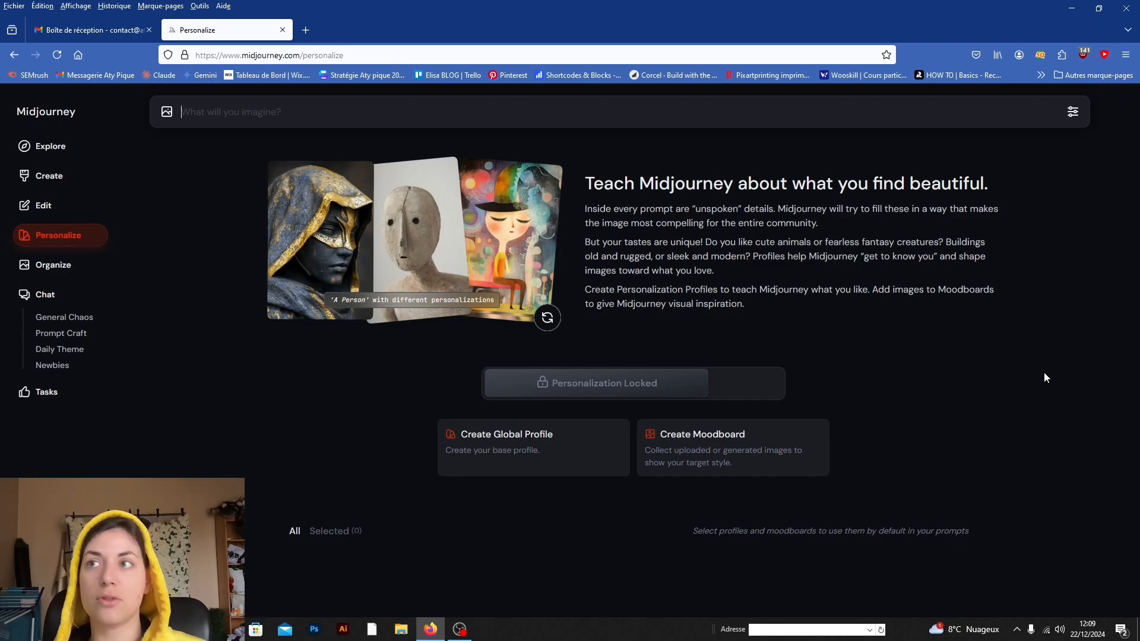
Step: Look through the archive of generated images on the Organize page
{"action": "left_click", "coordinate": [92, 265]}
{"action": "scroll", "coordinate": [569, 321], "scroll_direction": "down", "scroll_amount": 15}
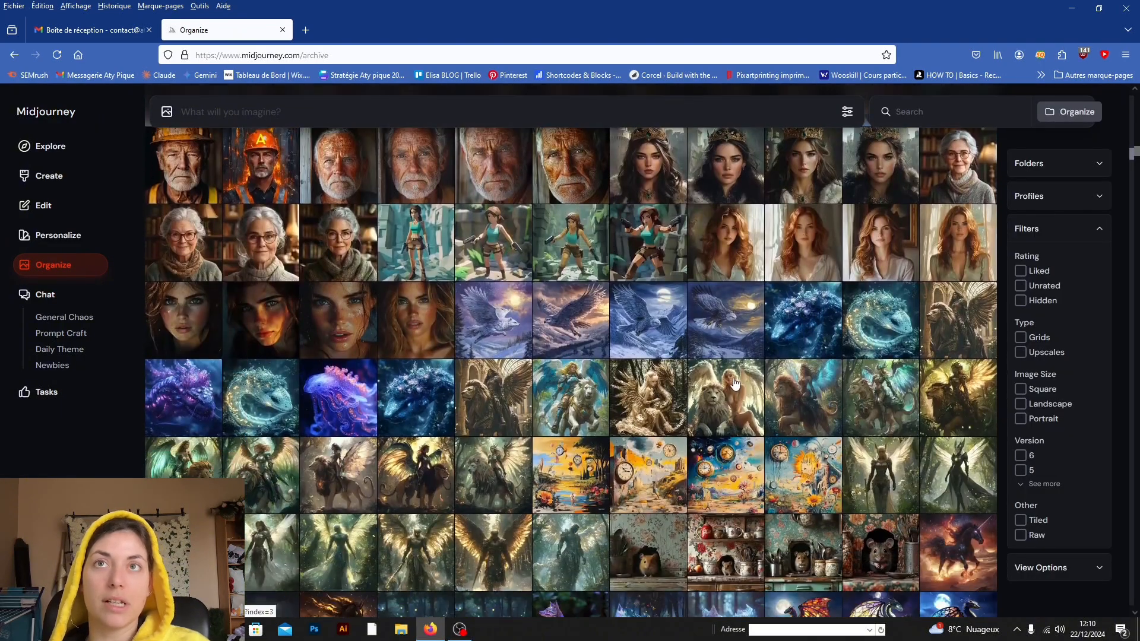
{"action": "scroll", "coordinate": [697, 361], "scroll_direction": "down", "scroll_amount": 10}
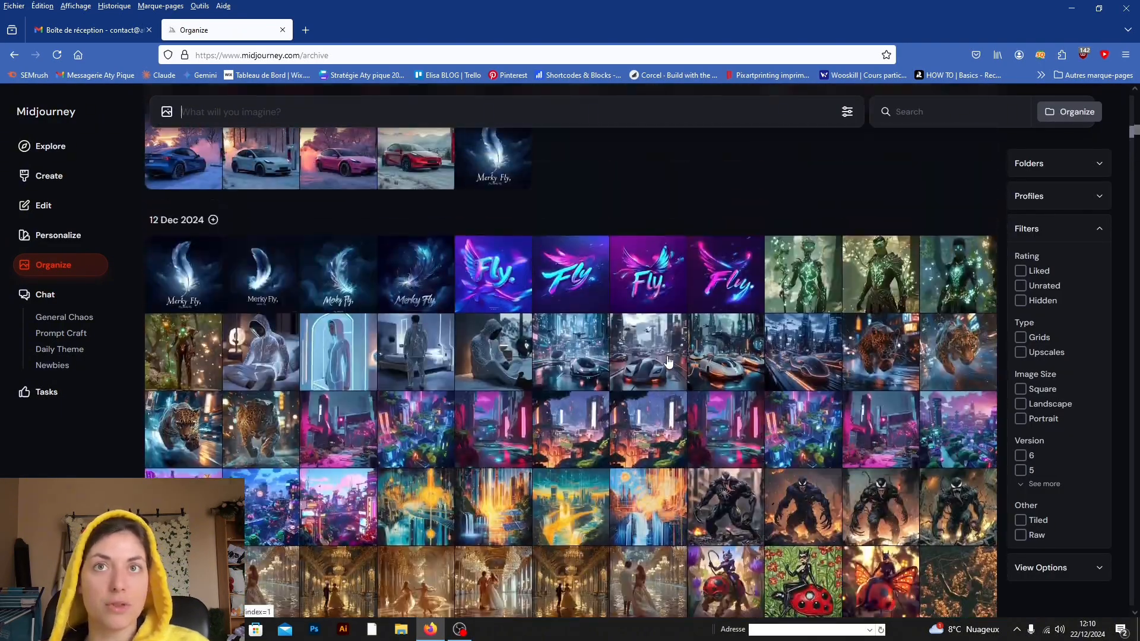
{"action": "scroll", "coordinate": [683, 387], "scroll_direction": "down", "scroll_amount": 10}
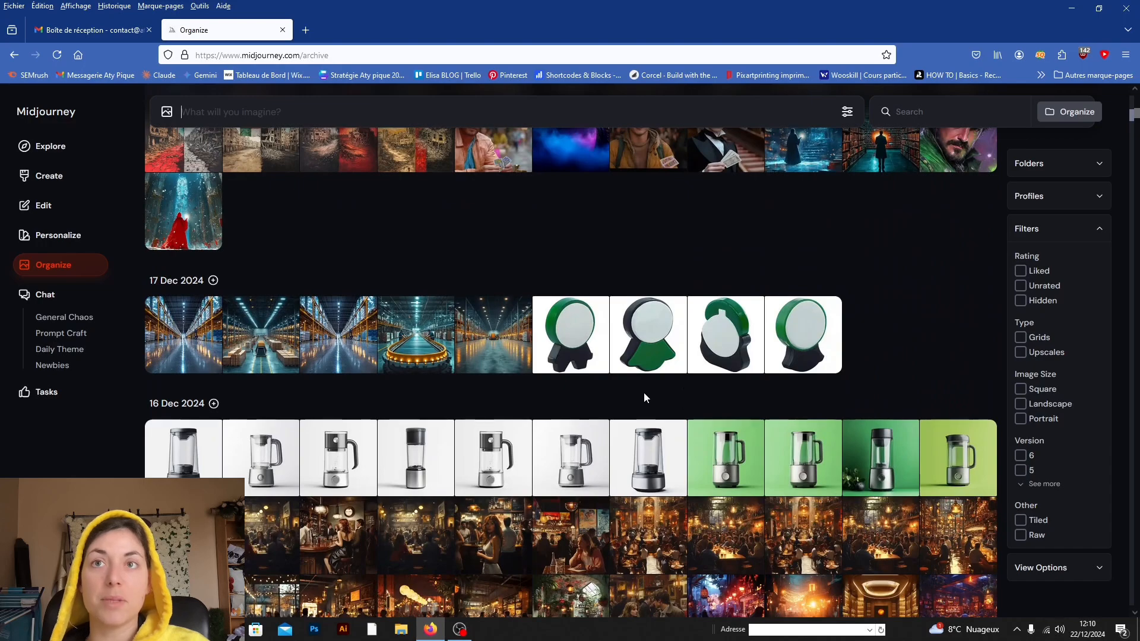
{"action": "scroll", "coordinate": [643, 391], "scroll_direction": "down", "scroll_amount": 5}
{"action": "scroll", "coordinate": [619, 403], "scroll_direction": "up", "scroll_amount": 5}
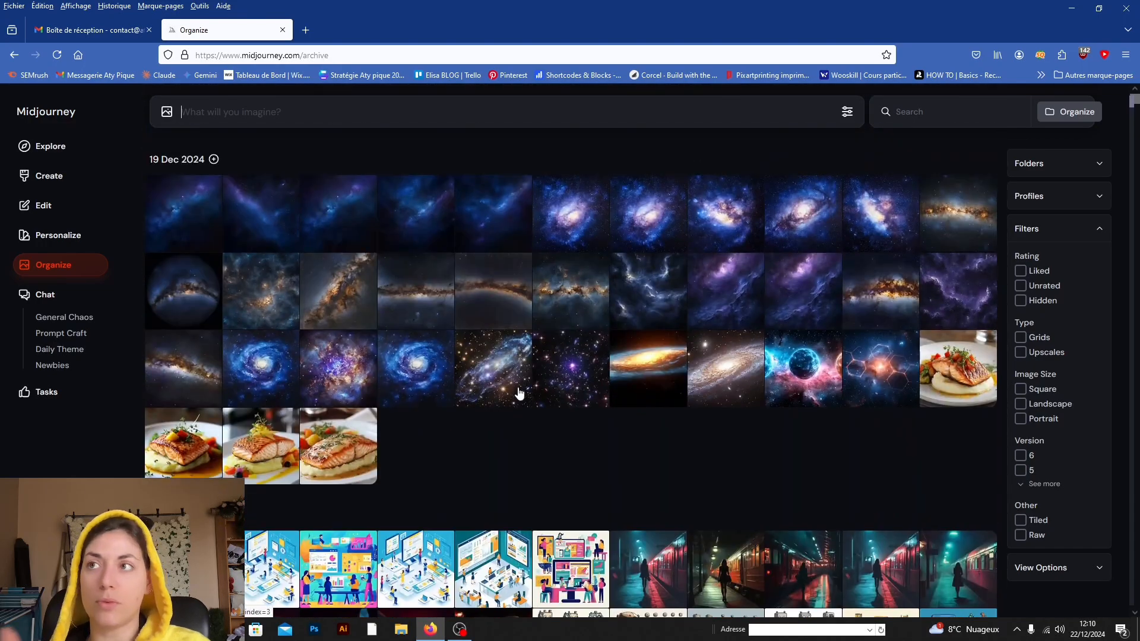
Step: Visit the Newbies chat room and look over the rankings, surveys and community items on the Tasks page
{"action": "left_click", "coordinate": [47, 296]}
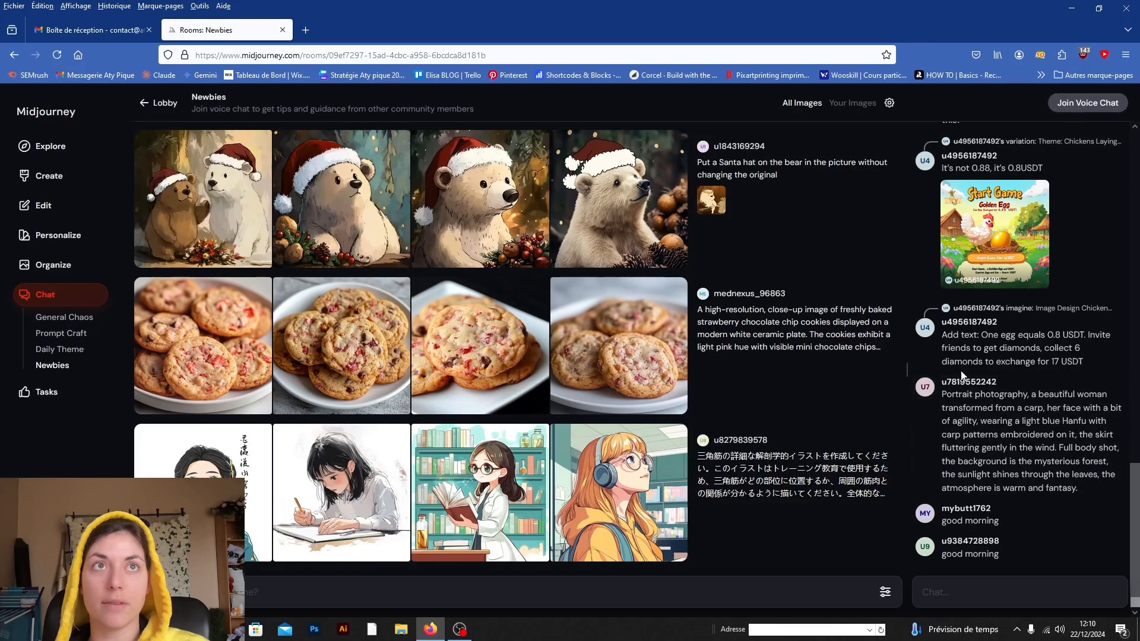
{"action": "left_click", "coordinate": [45, 393]}
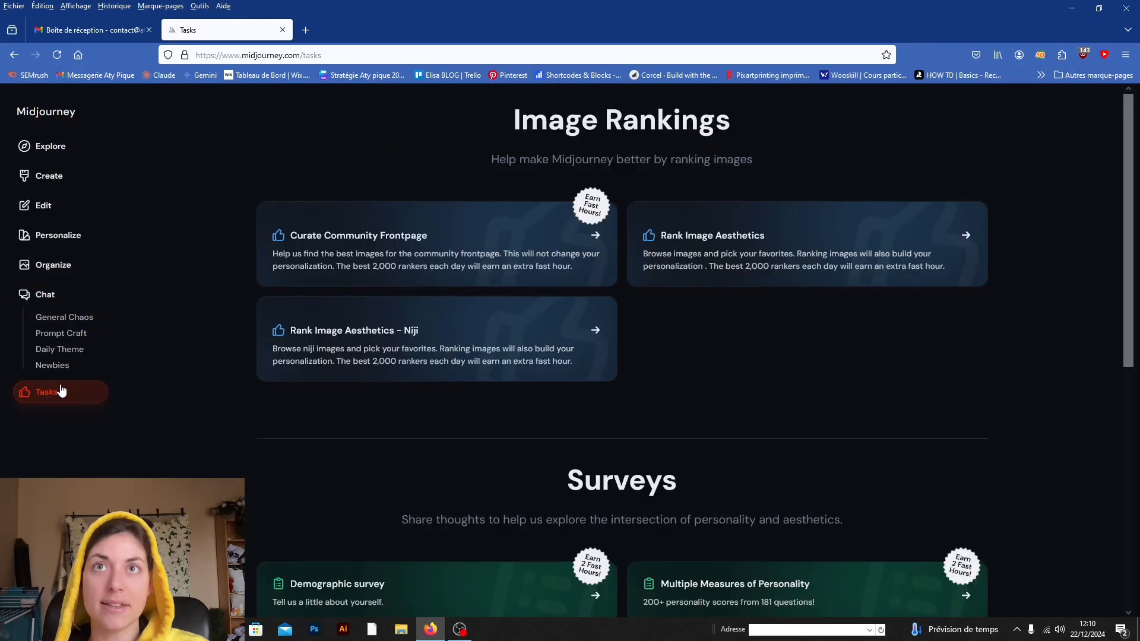
{"action": "scroll", "coordinate": [643, 298], "scroll_direction": "down", "scroll_amount": 8}
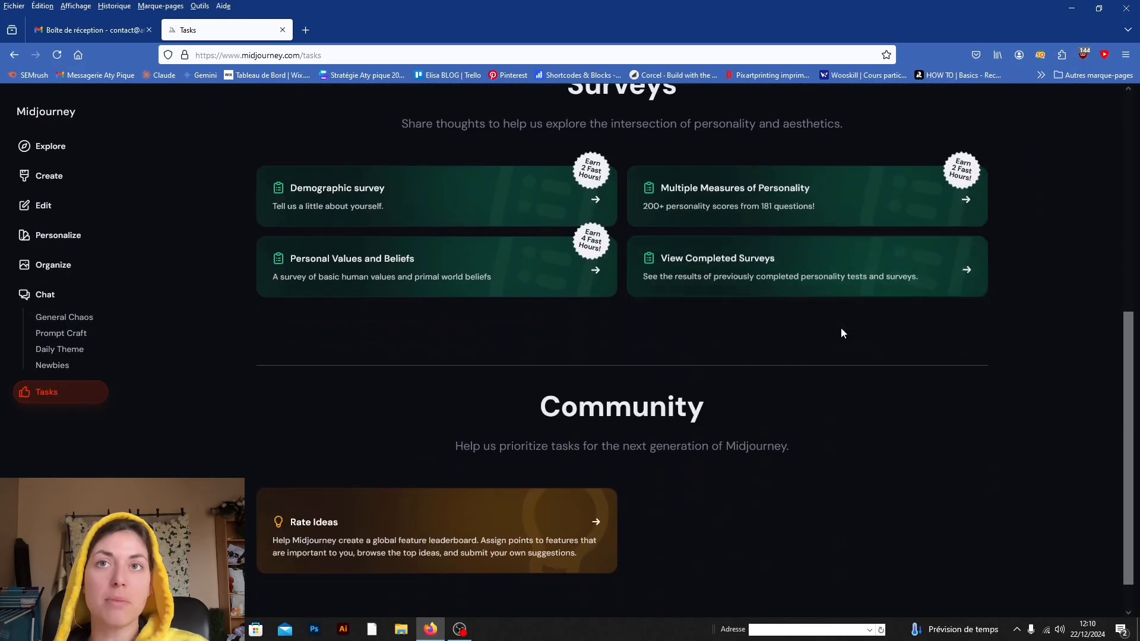
{"action": "scroll", "coordinate": [840, 326], "scroll_direction": "up", "scroll_amount": 8}
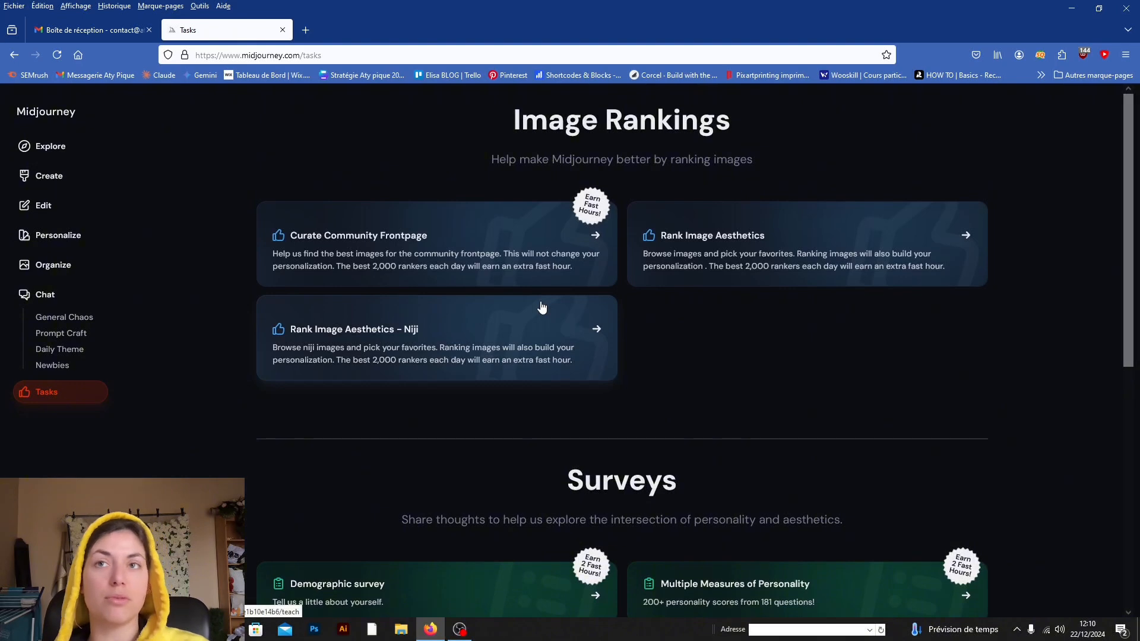
Step: Return to the Create page, examine the newest upscaled image and its reference images, and close it
{"action": "left_click", "coordinate": [51, 177]}
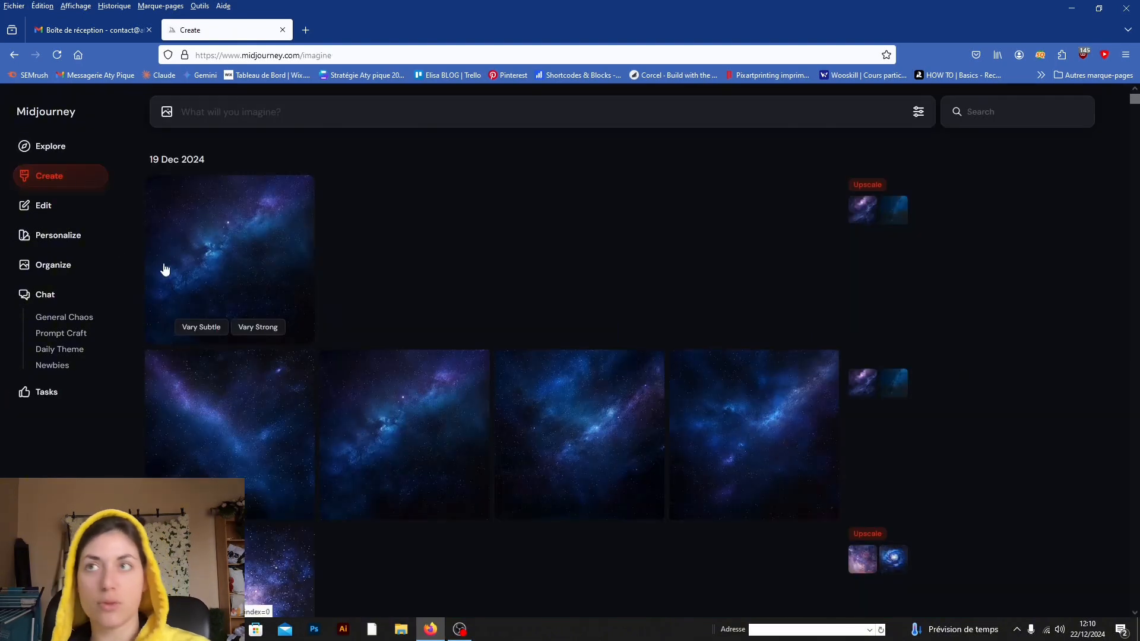
{"action": "left_click", "coordinate": [45, 152]}
{"action": "left_click", "coordinate": [51, 177]}
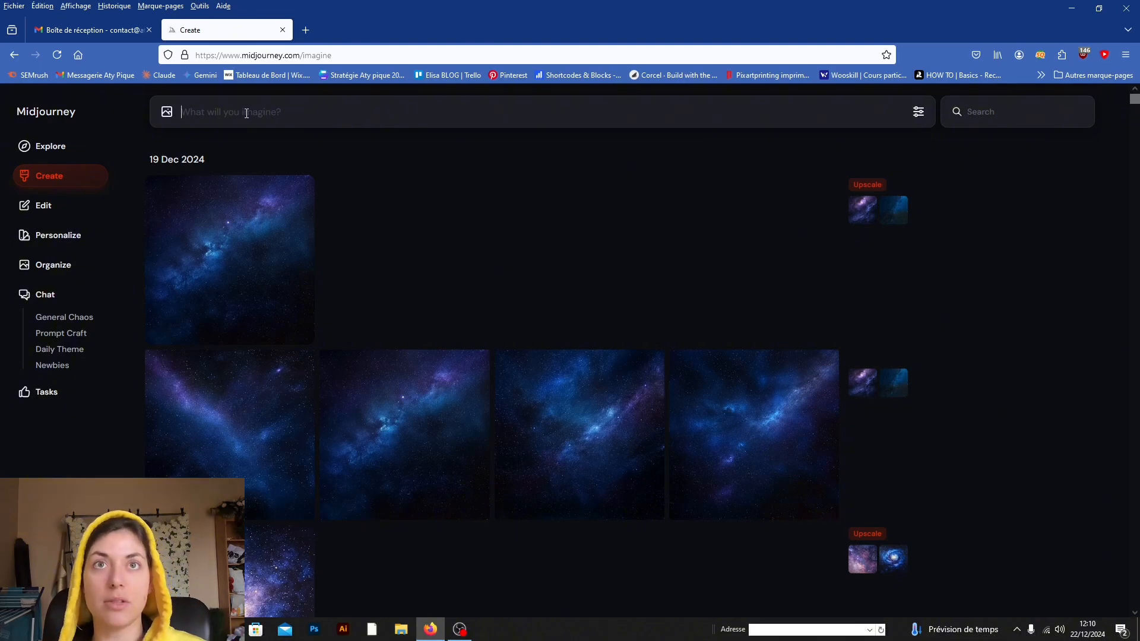
{"action": "left_click", "coordinate": [252, 214]}
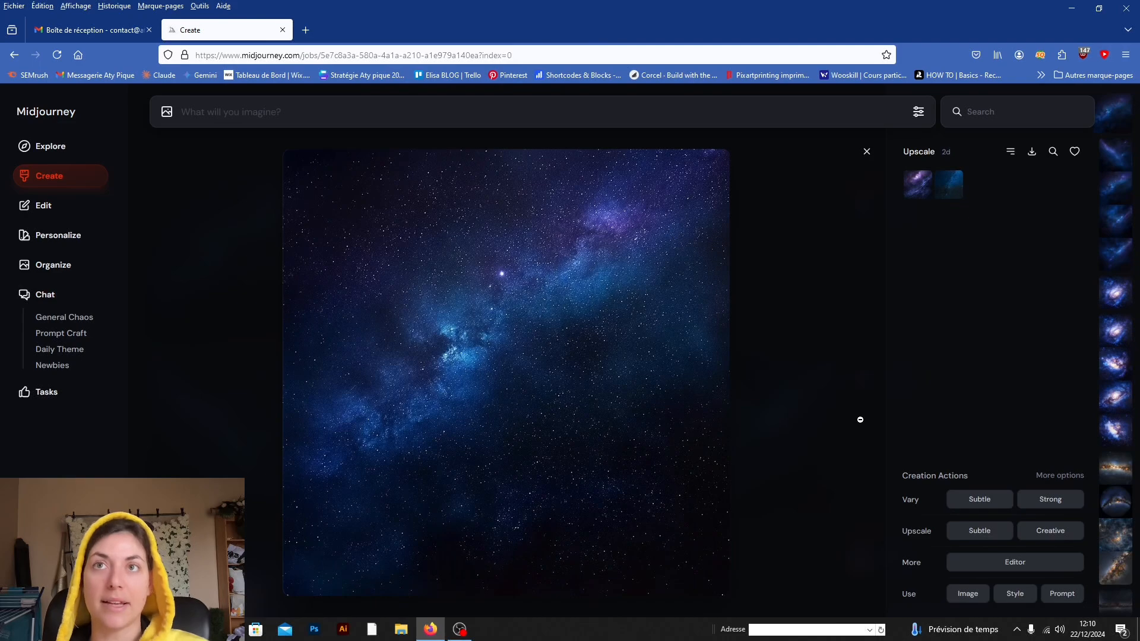
{"action": "left_click", "coordinate": [951, 174]}
{"action": "left_click", "coordinate": [1022, 197]}
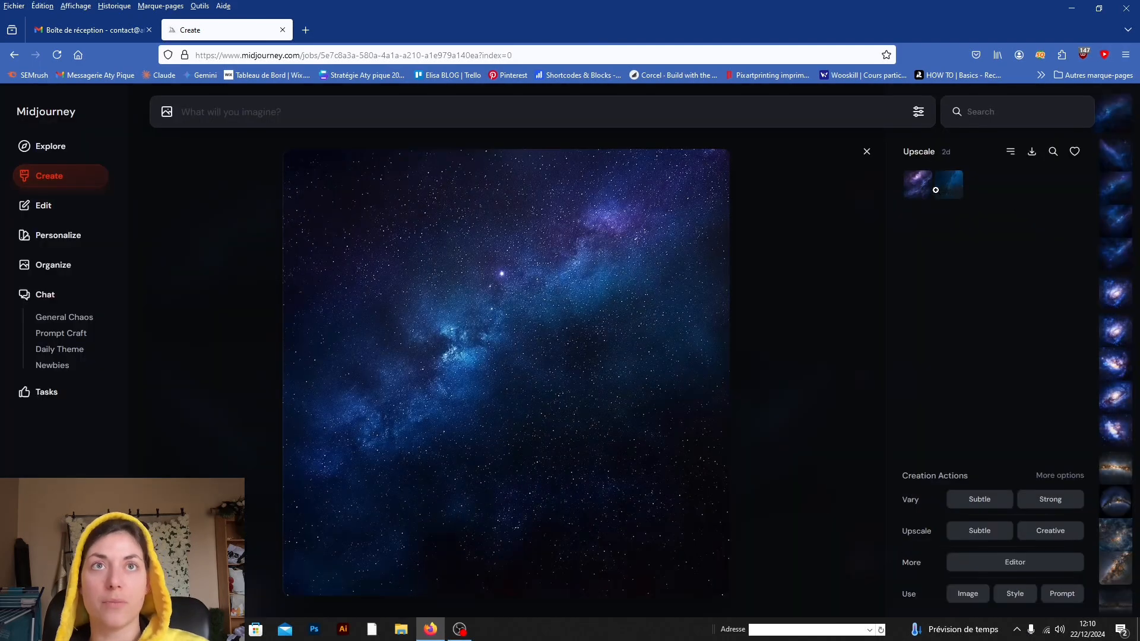
{"action": "left_click", "coordinate": [867, 151]}
Step: Copy the purple Milky Way upscale's text prompt into the prompt bar and close the image
{"action": "scroll", "coordinate": [549, 297], "scroll_direction": "down", "scroll_amount": 10}
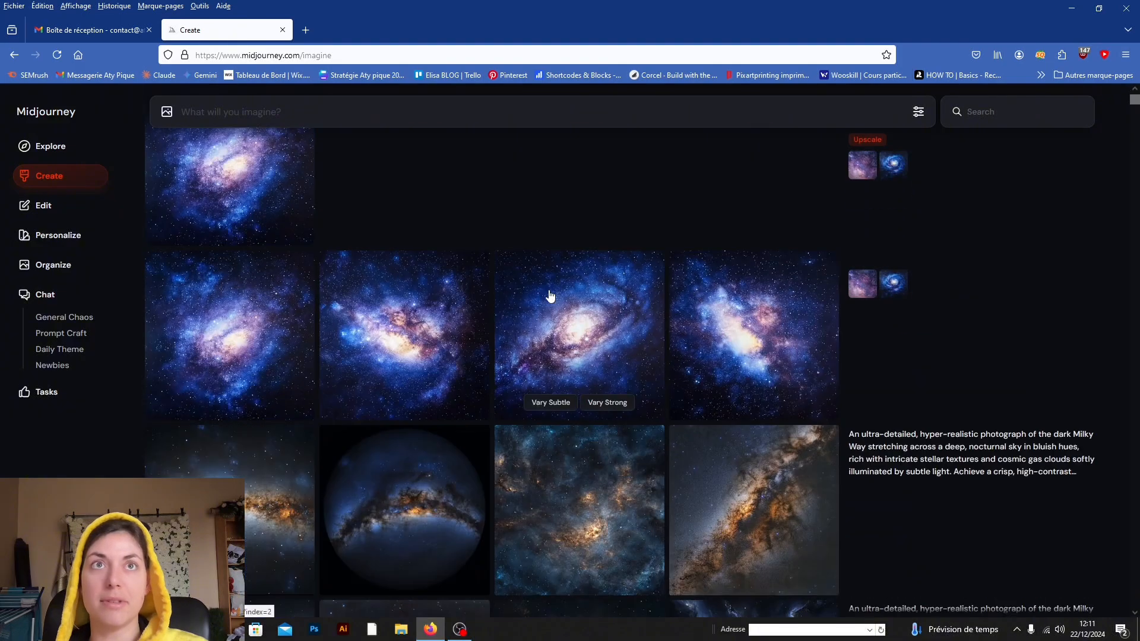
{"action": "scroll", "coordinate": [534, 315], "scroll_direction": "down", "scroll_amount": 5}
{"action": "left_click", "coordinate": [209, 203]}
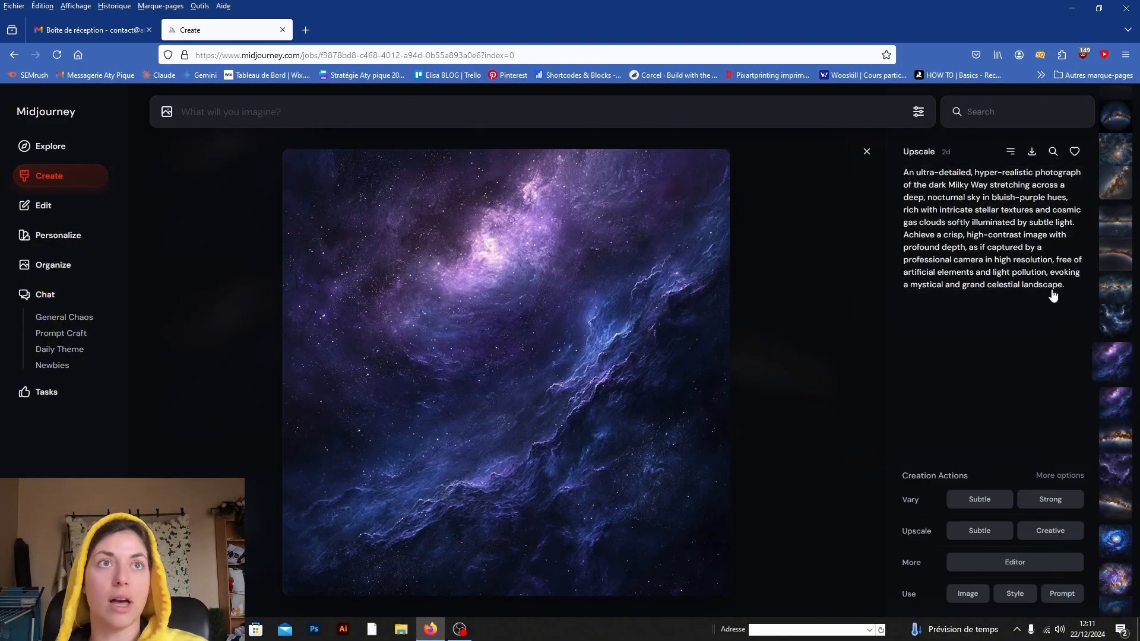
{"action": "left_click", "coordinate": [1057, 284]}
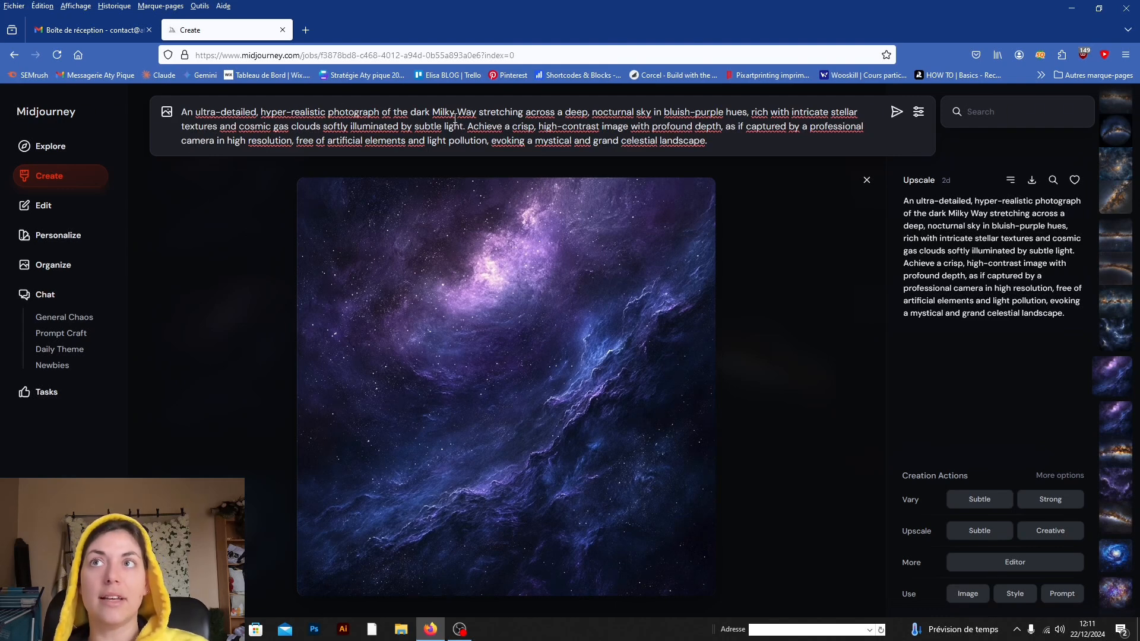
{"action": "left_click_drag", "start_coordinate": [482, 113], "coordinate": [616, 118]}
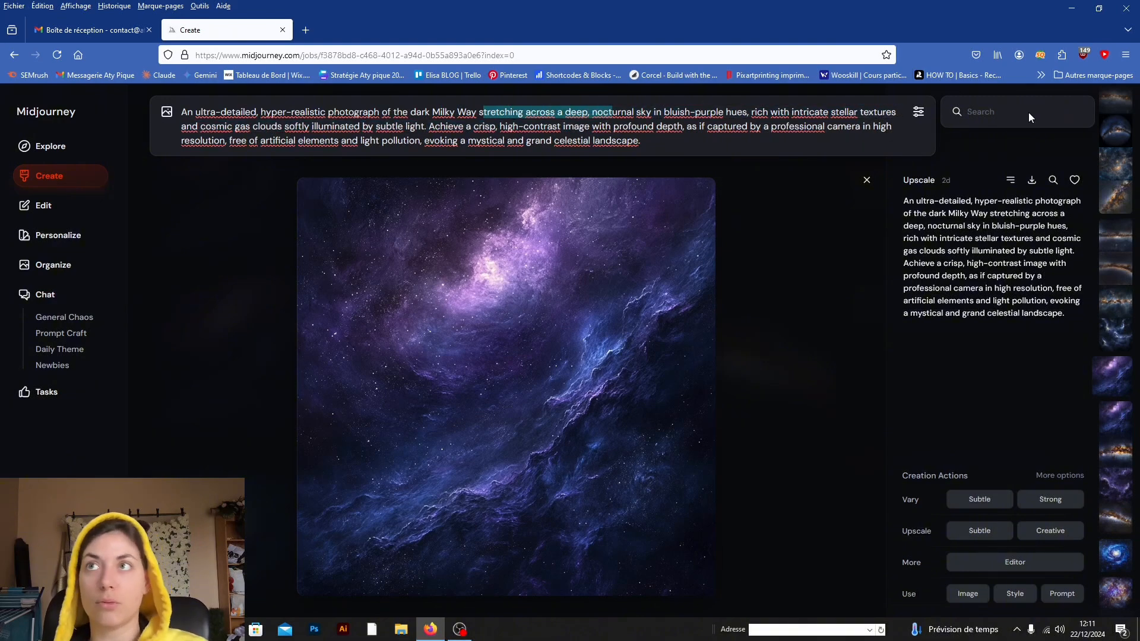
{"action": "left_click", "coordinate": [723, 128]}
{"action": "left_click", "coordinate": [867, 179]}
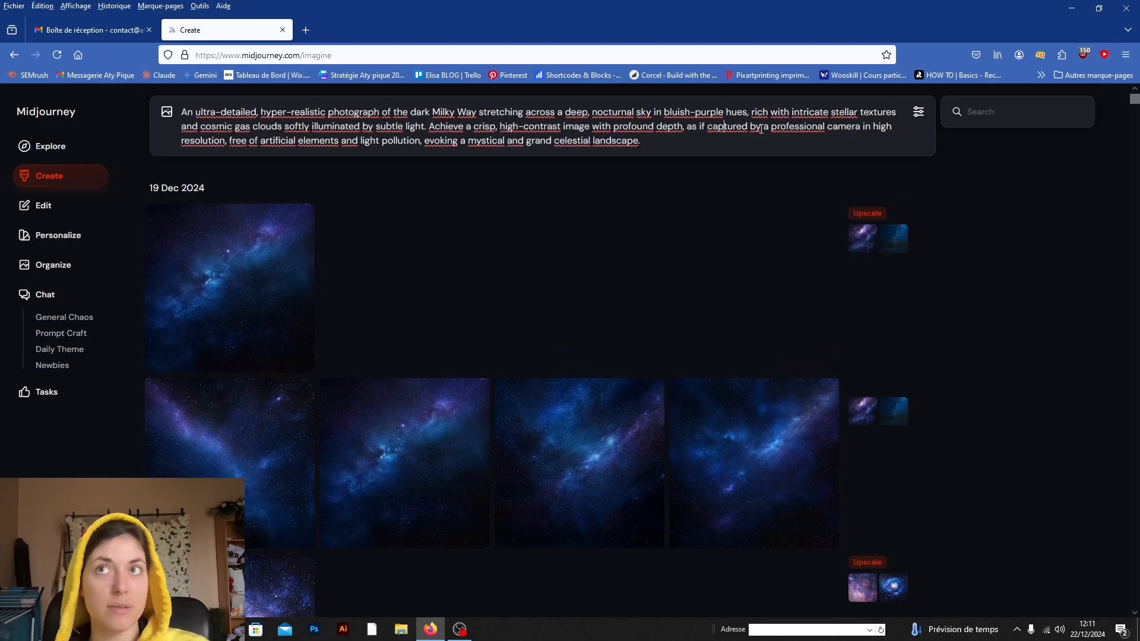
Step: Check the generation settings, and add the purple nebula, dark blue starfield and blue spiral galaxy uploads as image prompts
{"action": "left_click", "coordinate": [918, 111]}
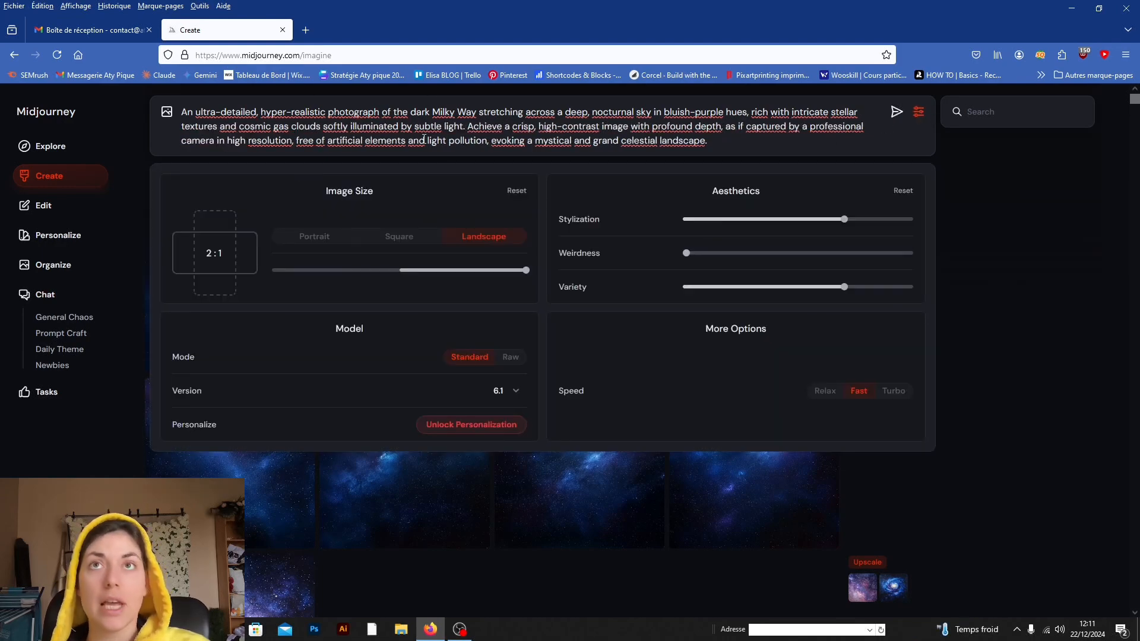
{"action": "left_click", "coordinate": [167, 111]}
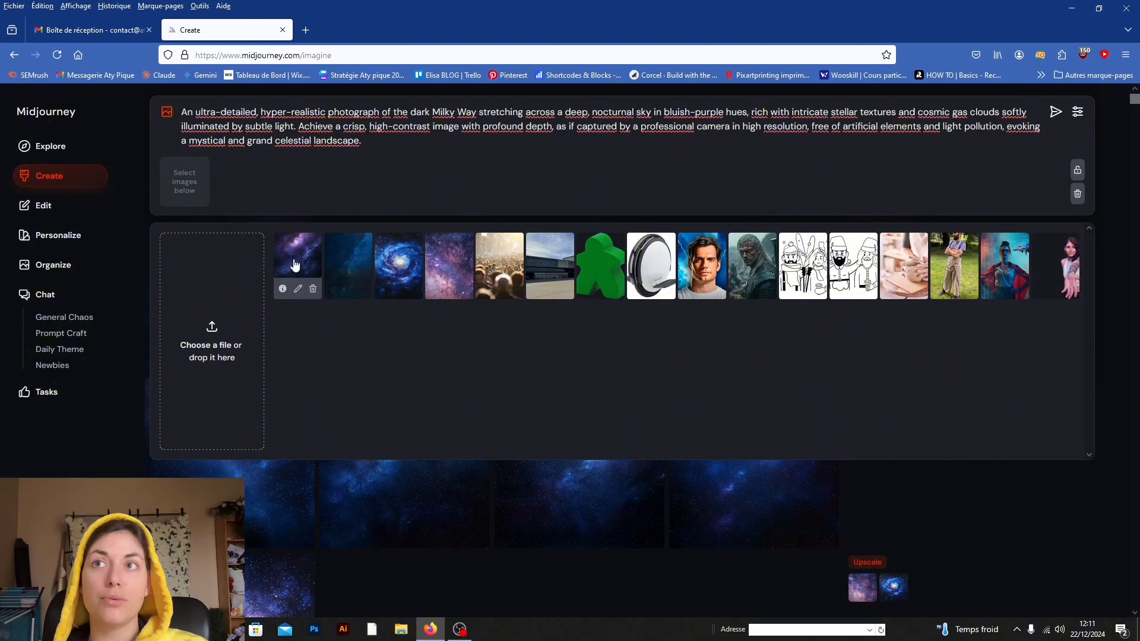
{"action": "left_click", "coordinate": [350, 268]}
{"action": "left_click", "coordinate": [399, 267]}
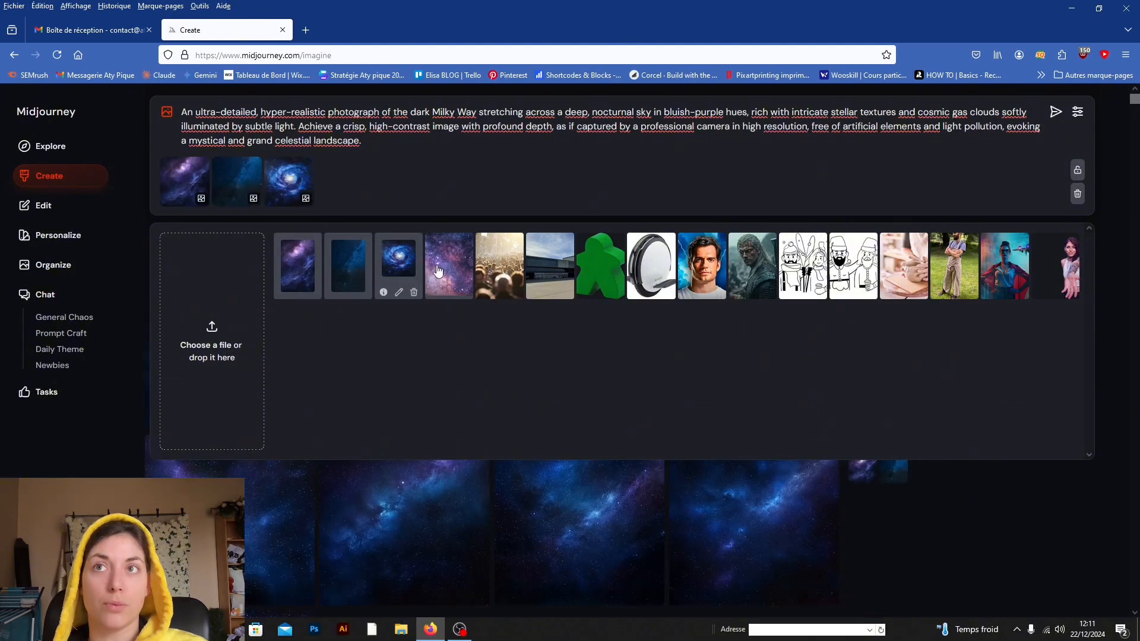
Step: Add the pink-purple nebula upload as a fourth image prompt and try the portrait, square and landscape image size presets
{"action": "left_click", "coordinate": [449, 266]}
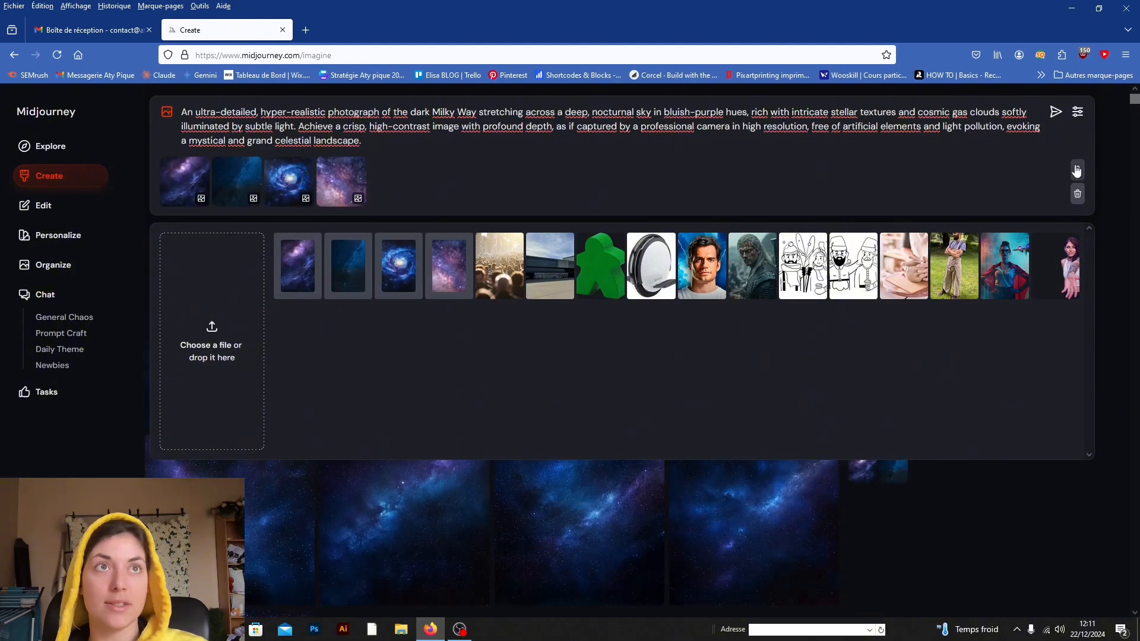
{"action": "left_click", "coordinate": [1077, 113]}
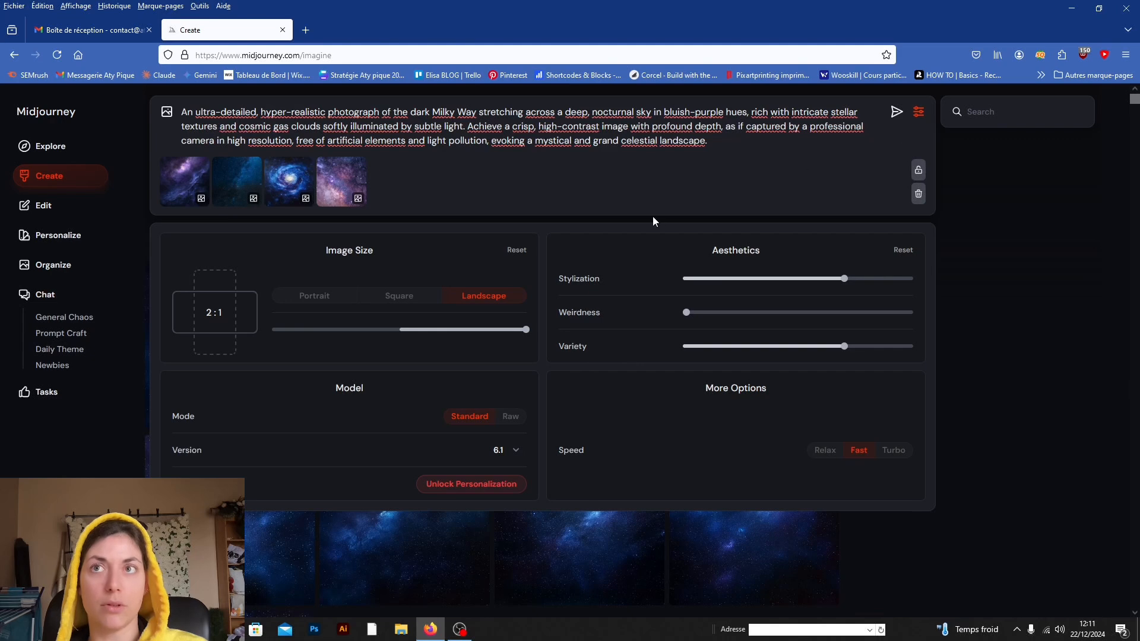
{"action": "left_click", "coordinate": [324, 295]}
{"action": "left_click", "coordinate": [399, 296]}
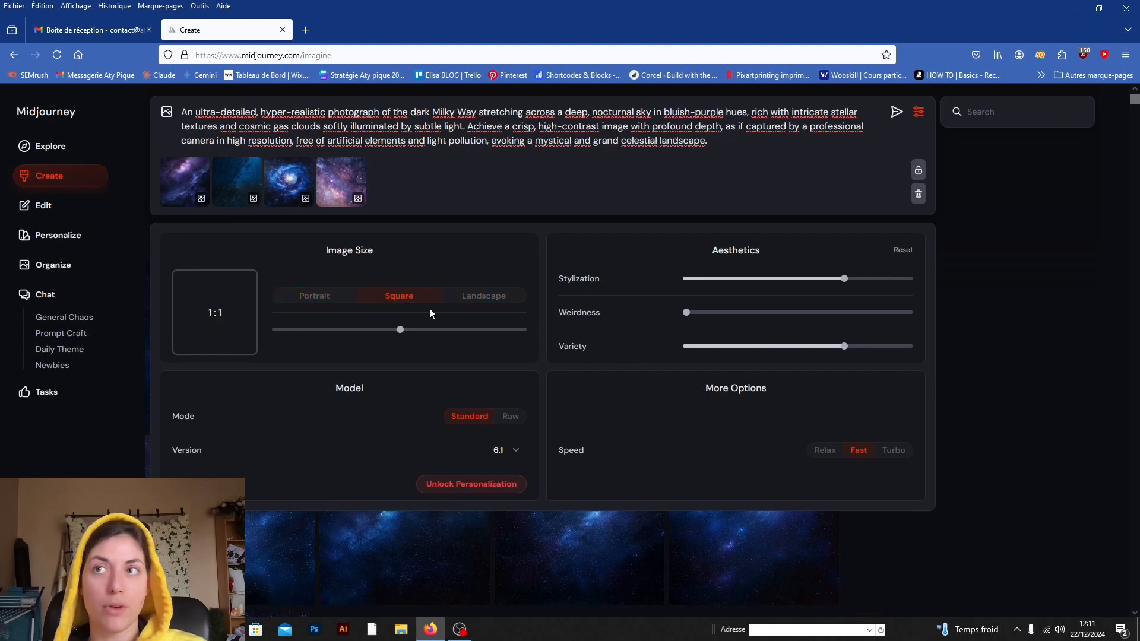
{"action": "left_click", "coordinate": [304, 297]}
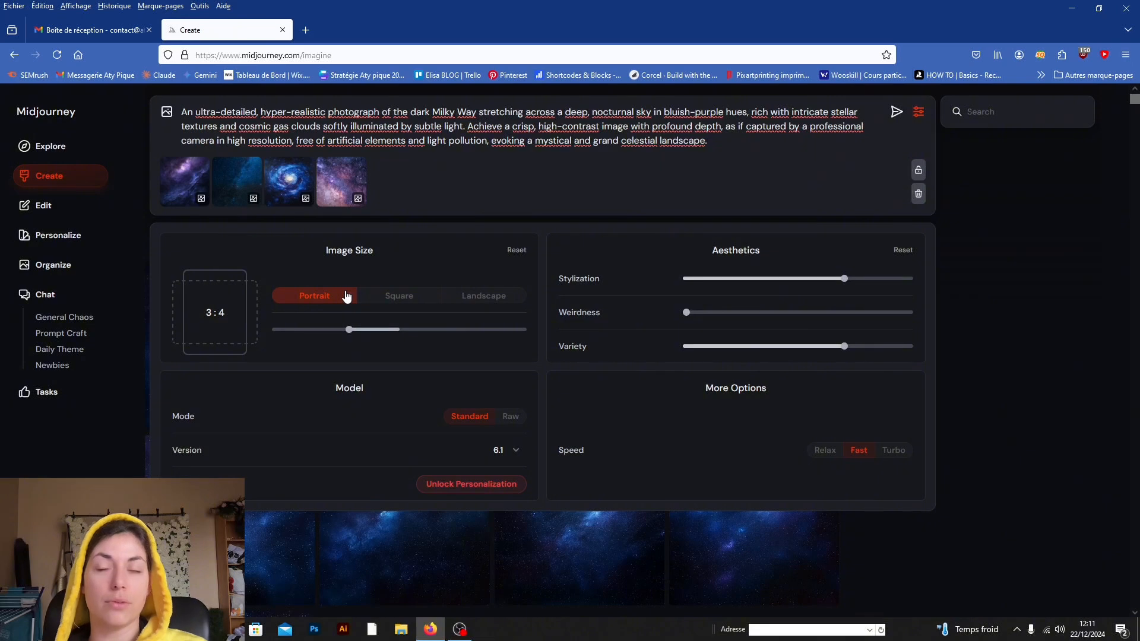
{"action": "left_click", "coordinate": [387, 297]}
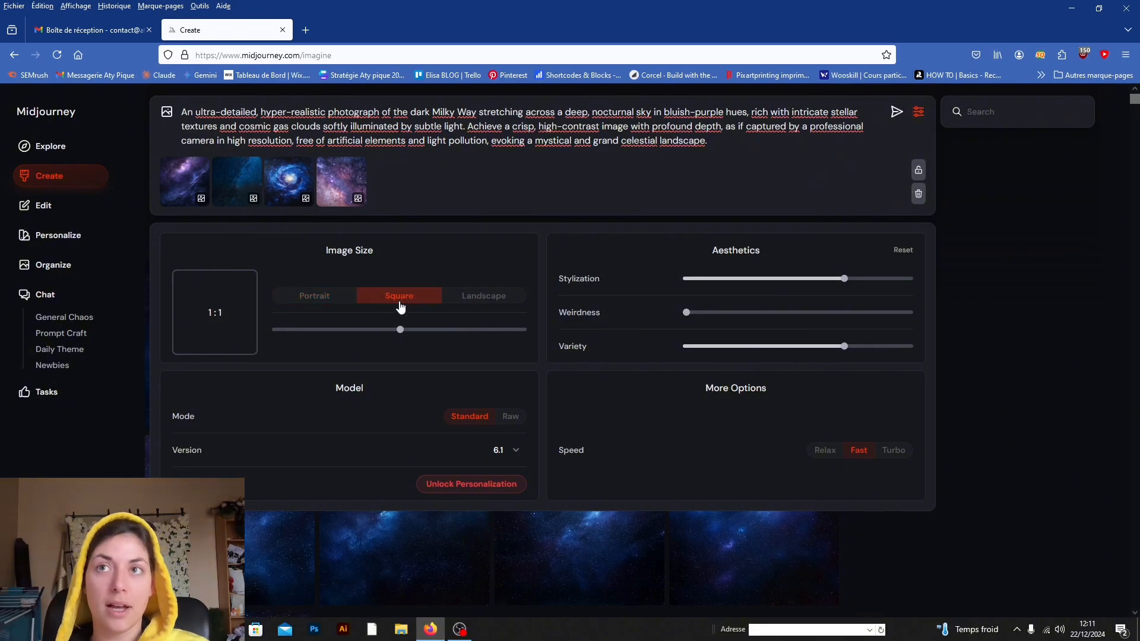
{"action": "left_click", "coordinate": [482, 295]}
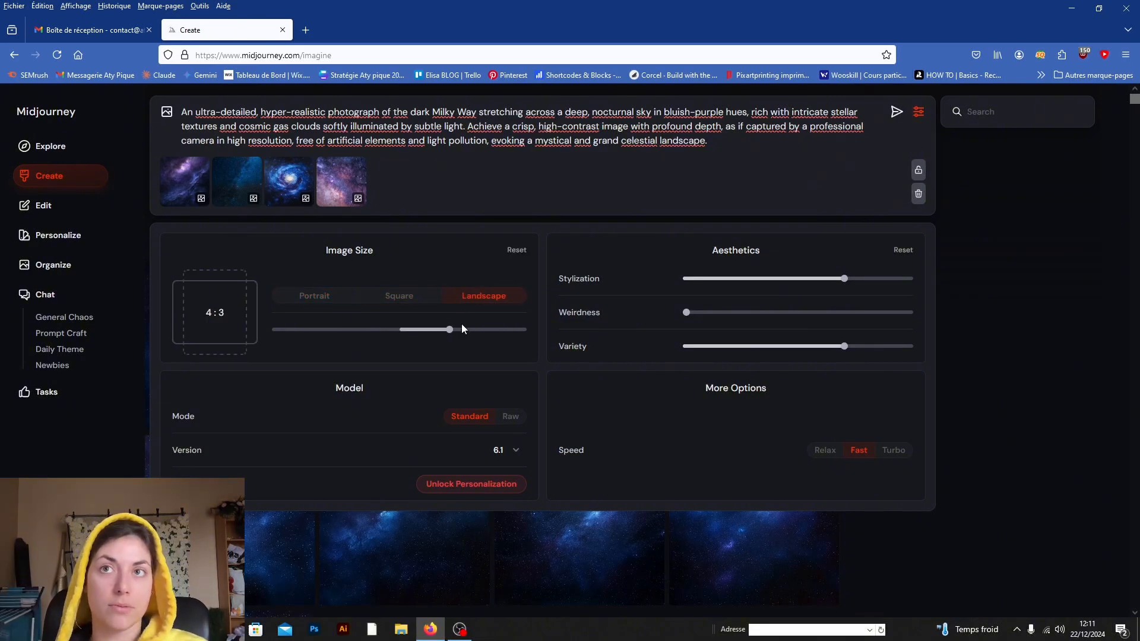
Step: Try a 2:3 portrait ratio, and set the image size to 16:9 landscape
{"action": "left_click_drag", "start_coordinate": [449, 329], "coordinate": [325, 330]}
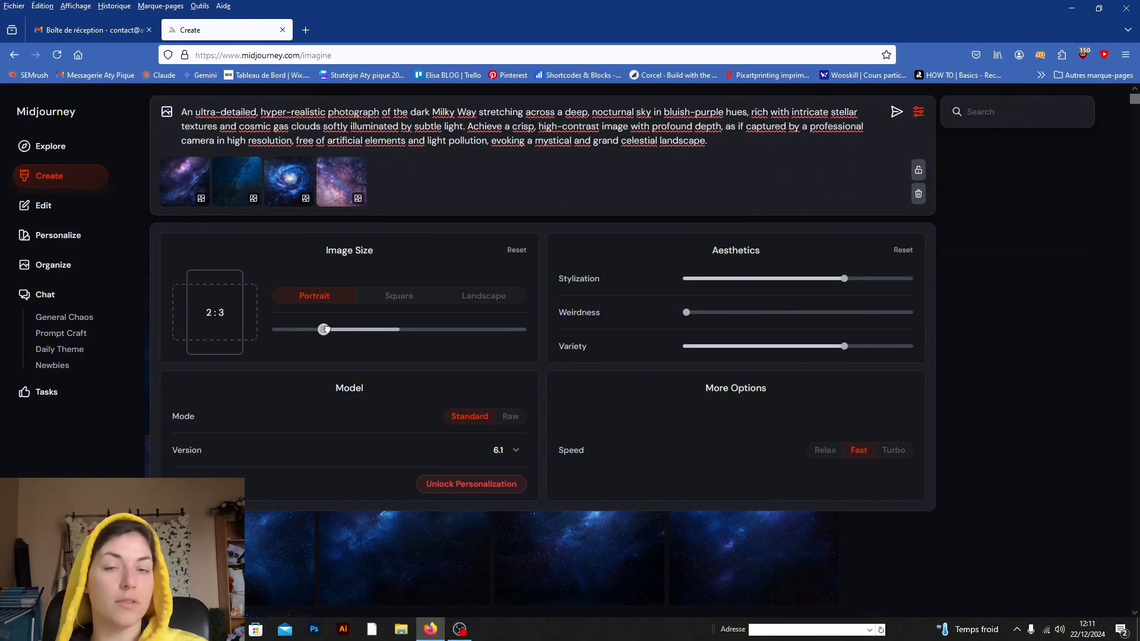
{"action": "left_click_drag", "start_coordinate": [324, 329], "coordinate": [501, 332]}
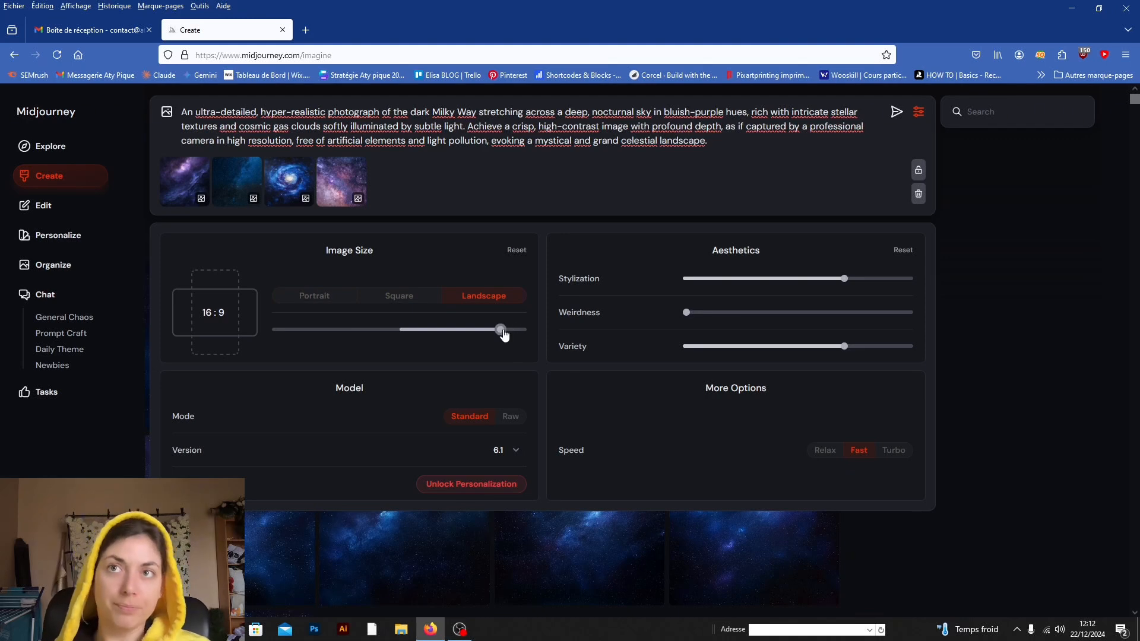
{"action": "mouse_move", "coordinate": [501, 330]}
{"action": "left_mouse_down"}
{"action": "mouse_move", "coordinate": [527, 330]}
{"action": "mouse_move", "coordinate": [493, 330]}
{"action": "left_mouse_up"}
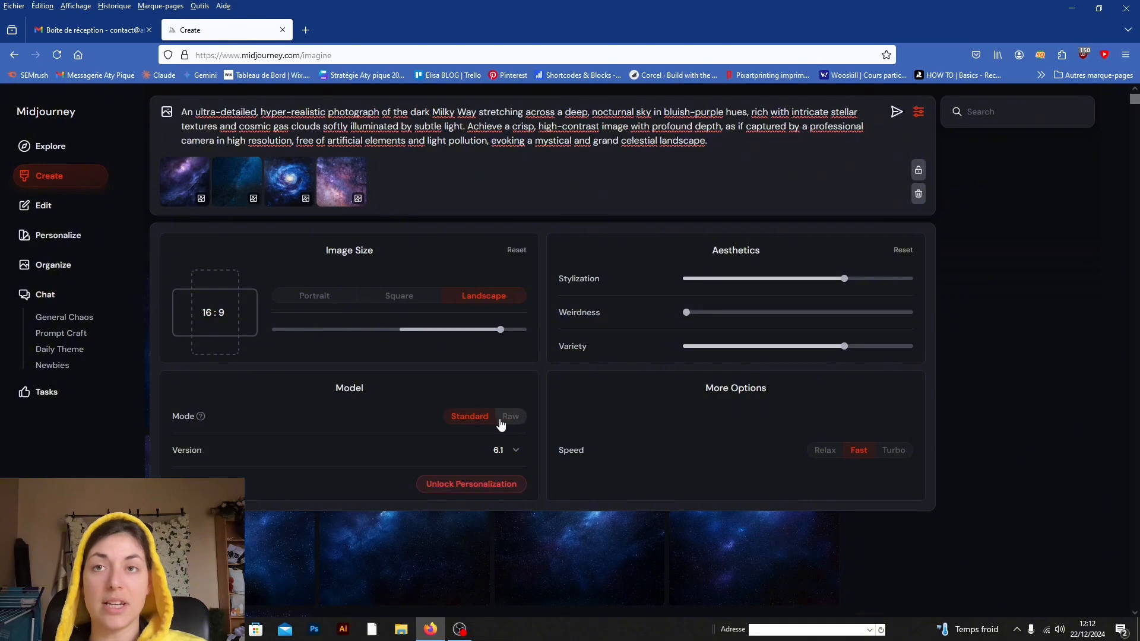
Step: Try the Raw model mode, return it to Standard, and read the explanation of the mode setting
{"action": "left_click", "coordinate": [482, 419]}
{"action": "left_click", "coordinate": [482, 419]}
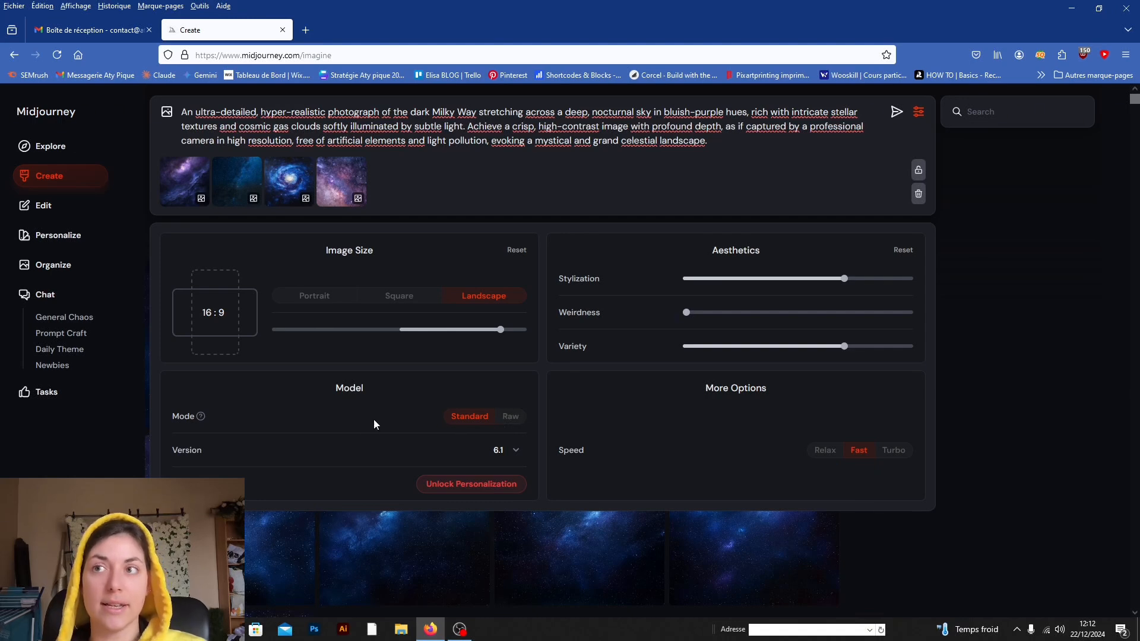
{"action": "left_click", "coordinate": [508, 419]}
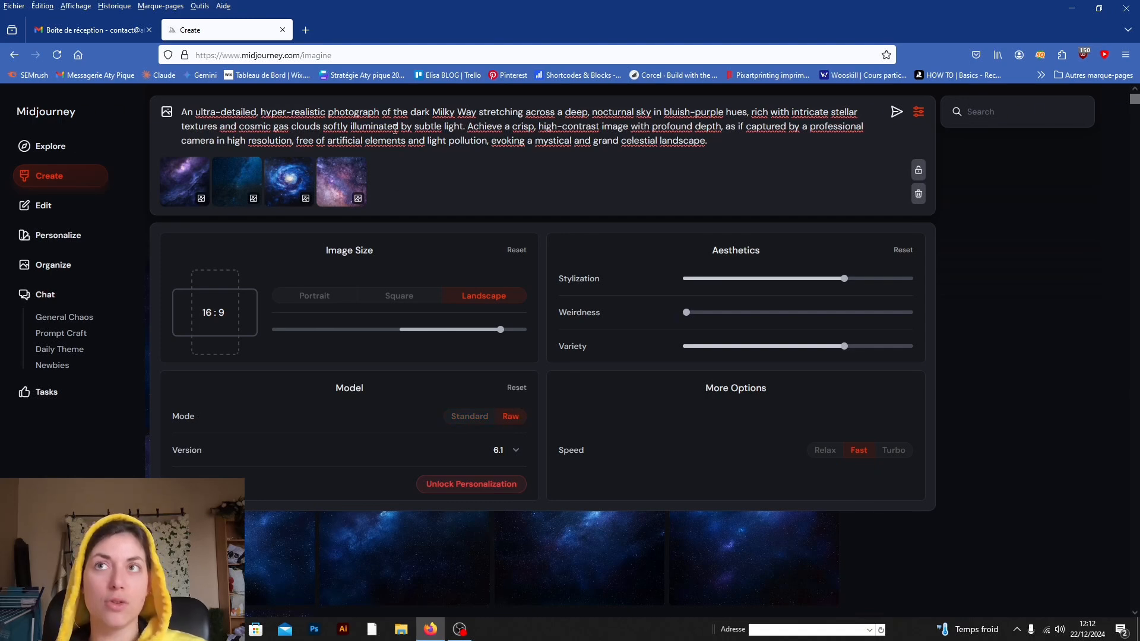
{"action": "left_click", "coordinate": [478, 418]}
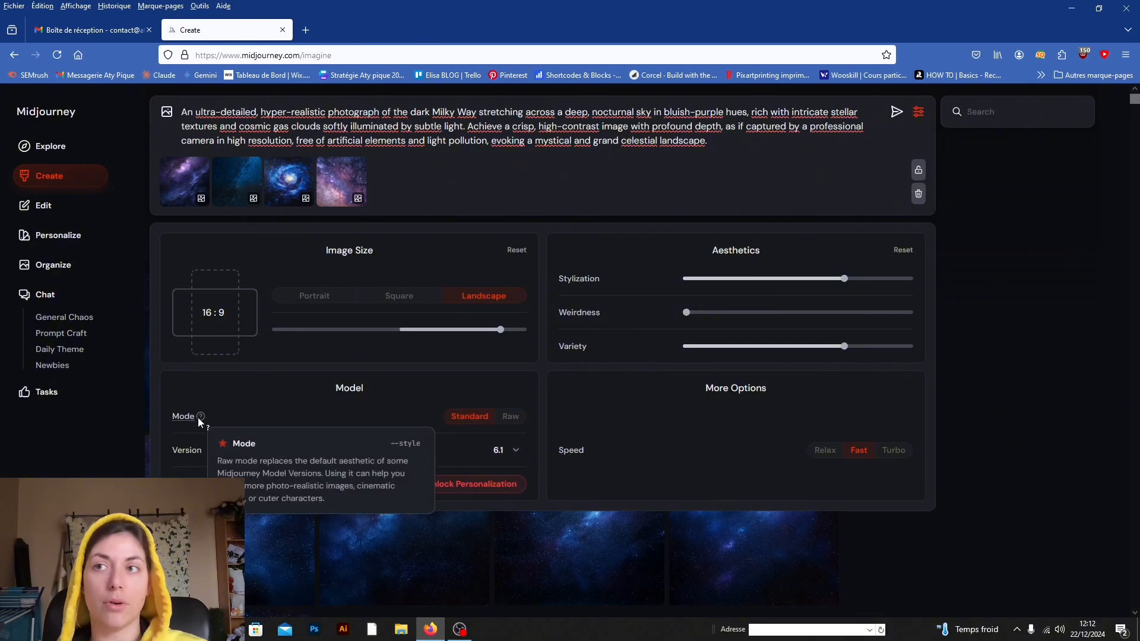
Step: Look through the available model versions and close the list without changing the version
{"action": "left_click", "coordinate": [510, 447]}
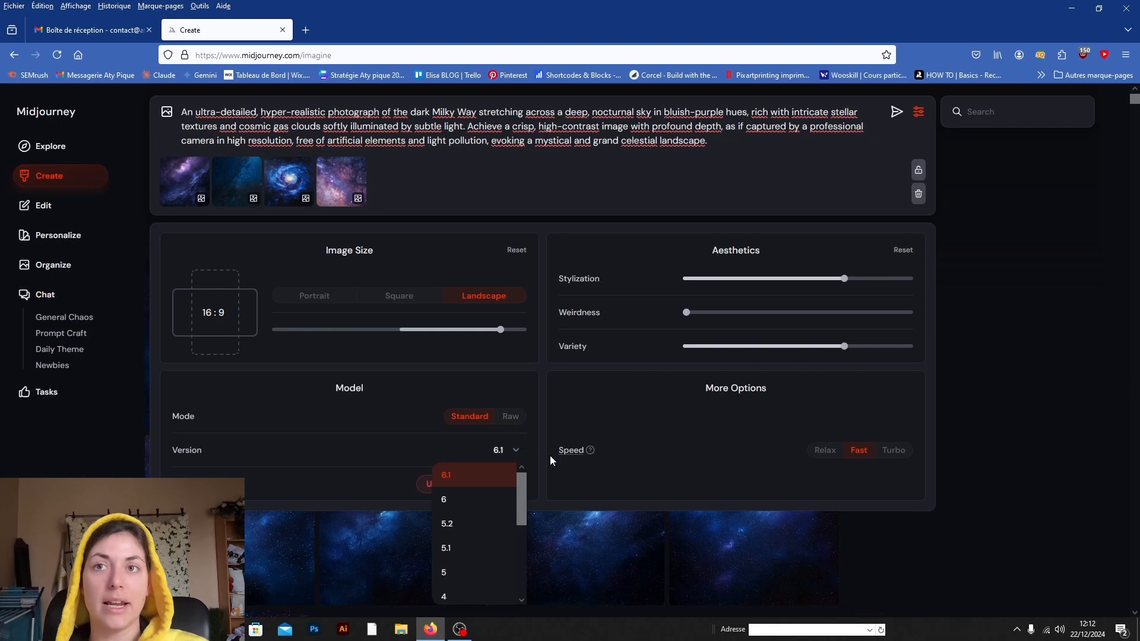
{"action": "scroll", "coordinate": [490, 536], "scroll_direction": "down", "scroll_amount": 5}
{"action": "scroll", "coordinate": [490, 536], "scroll_direction": "up", "scroll_amount": 5}
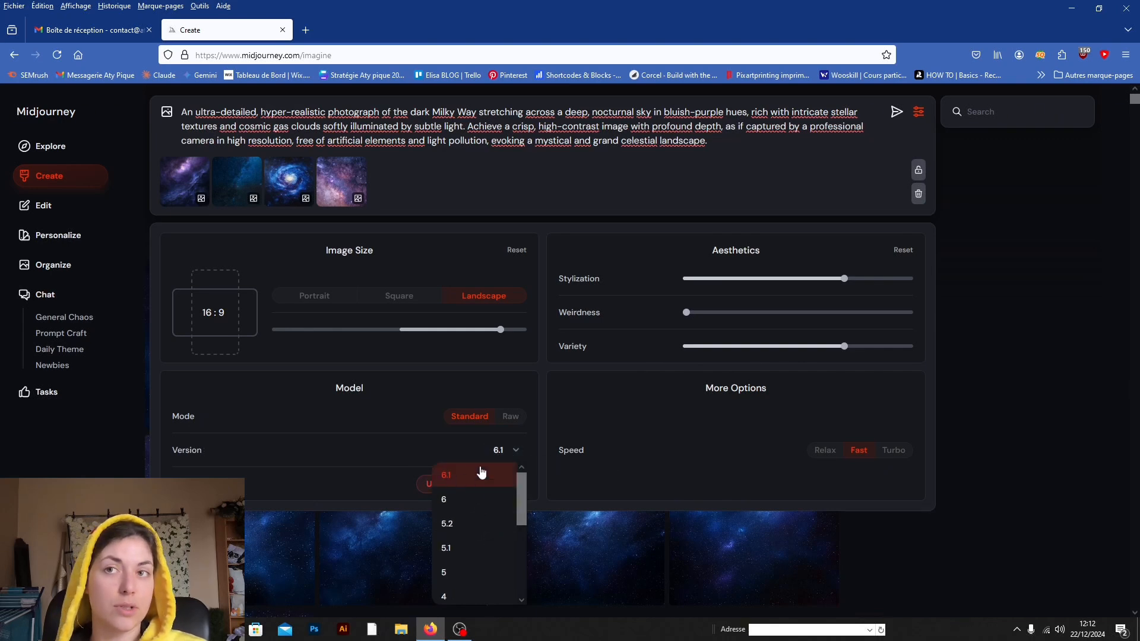
{"action": "scroll", "coordinate": [498, 554], "scroll_direction": "down", "scroll_amount": 5}
{"action": "scroll", "coordinate": [475, 522], "scroll_direction": "up", "scroll_amount": 5}
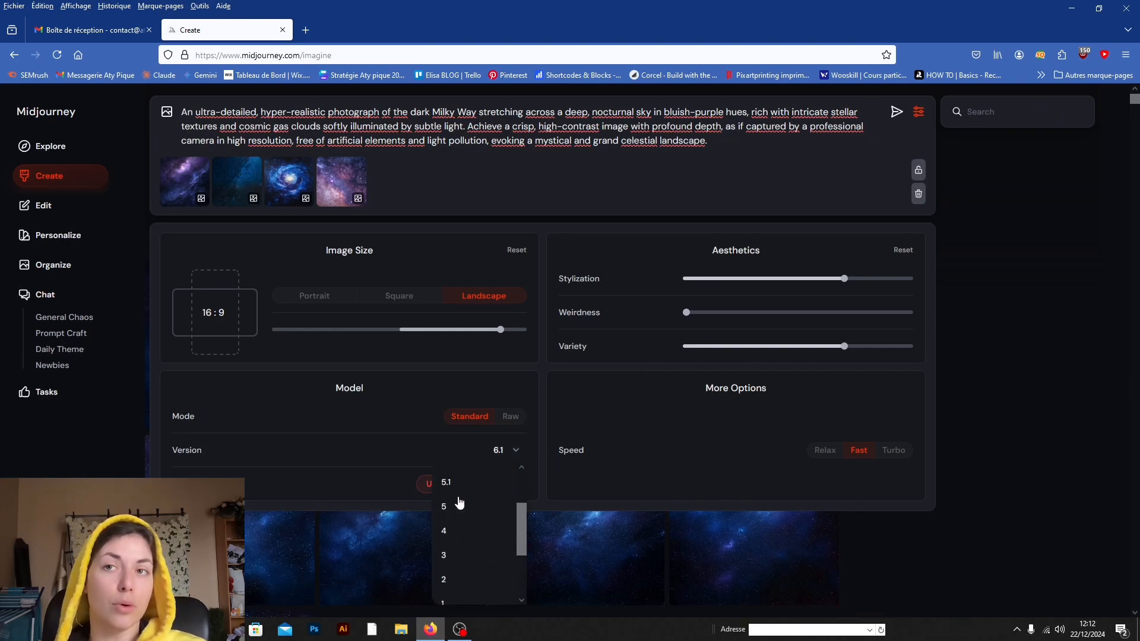
{"action": "left_click", "coordinate": [433, 442]}
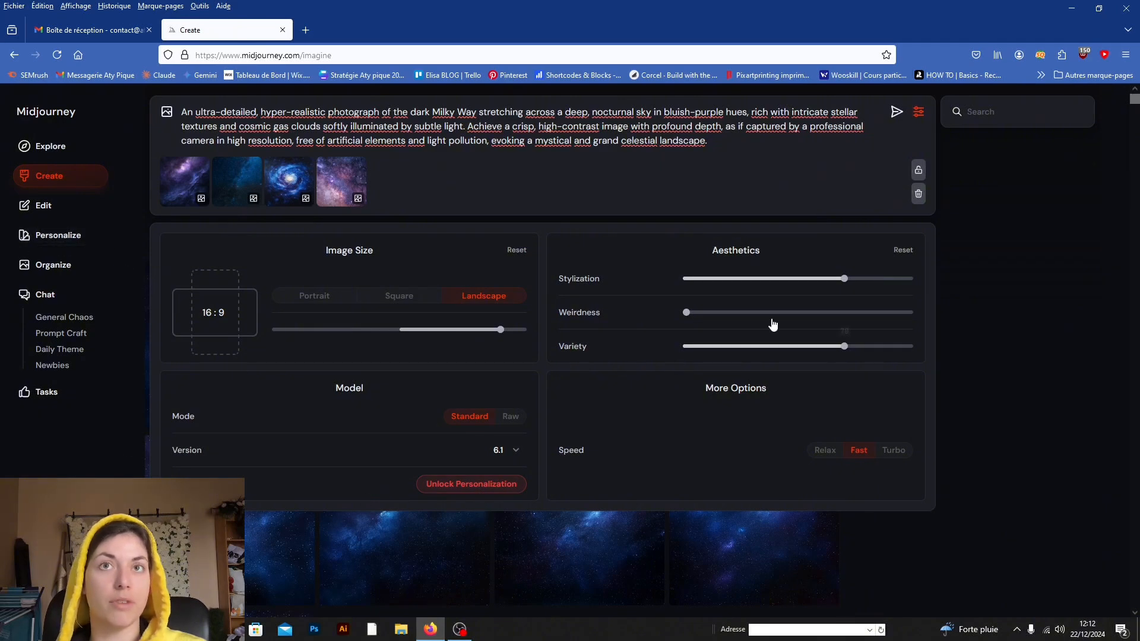
Step: Read the stylization description, switch the model mode to Raw, and set the stylization to 558
{"action": "mouse_move", "coordinate": [602, 279]}
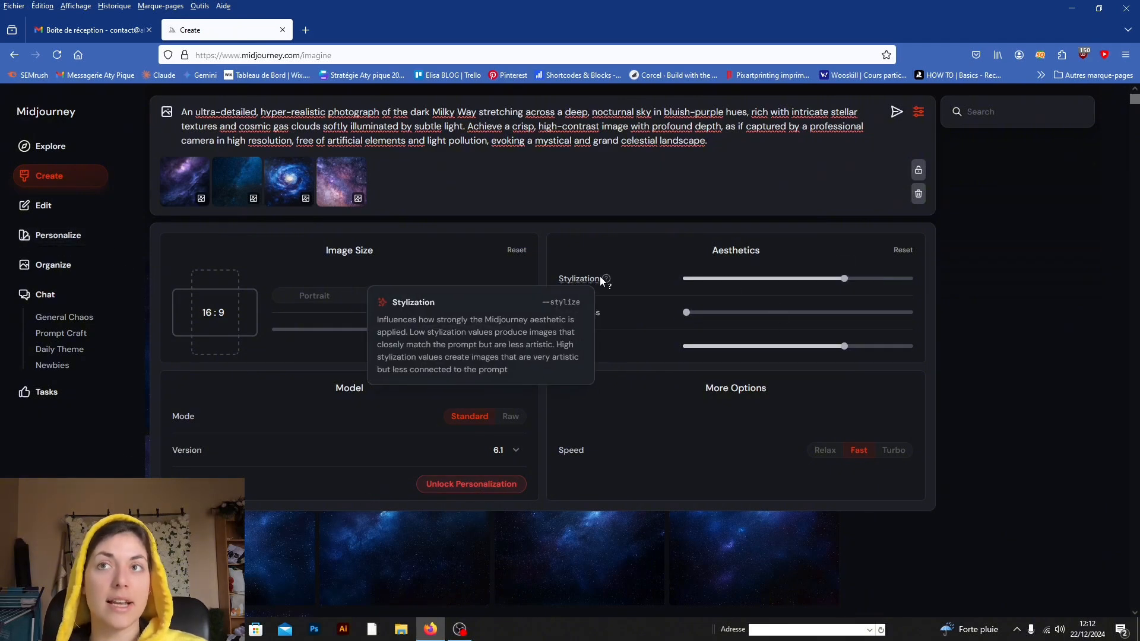
{"action": "left_click_drag", "start_coordinate": [844, 278], "coordinate": [789, 280]}
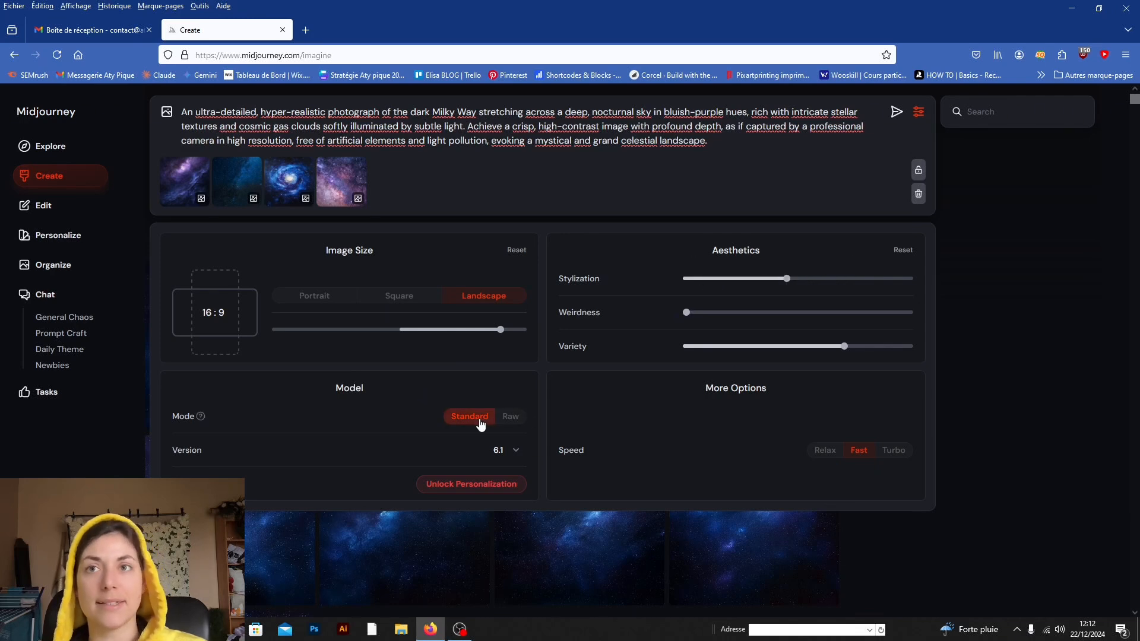
{"action": "left_click", "coordinate": [510, 416]}
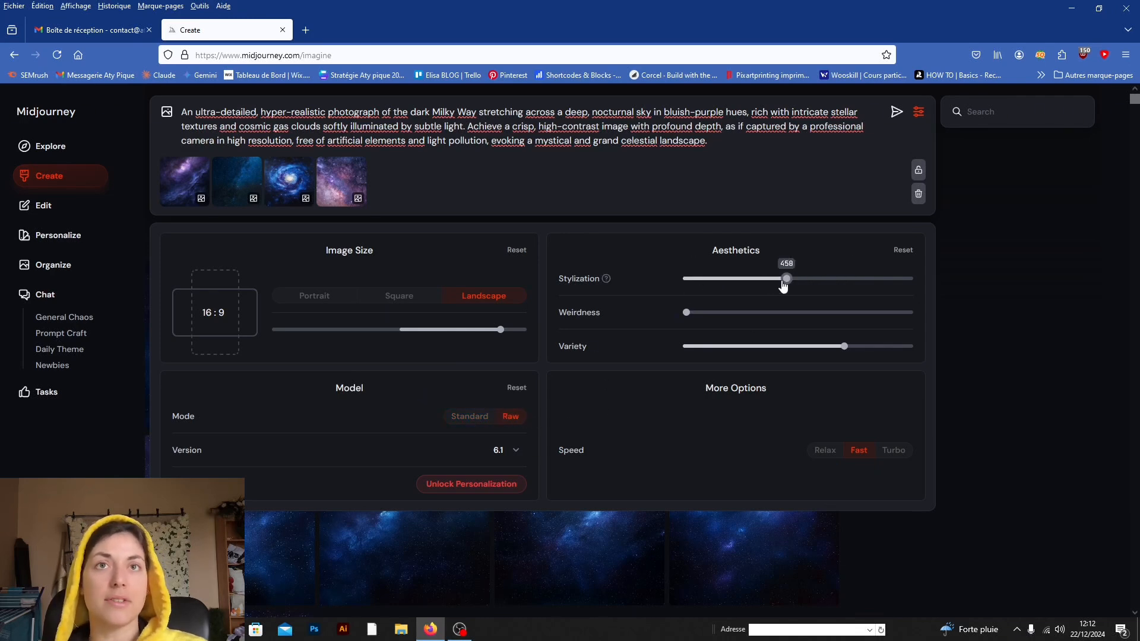
{"action": "left_click_drag", "start_coordinate": [784, 278], "coordinate": [809, 277]}
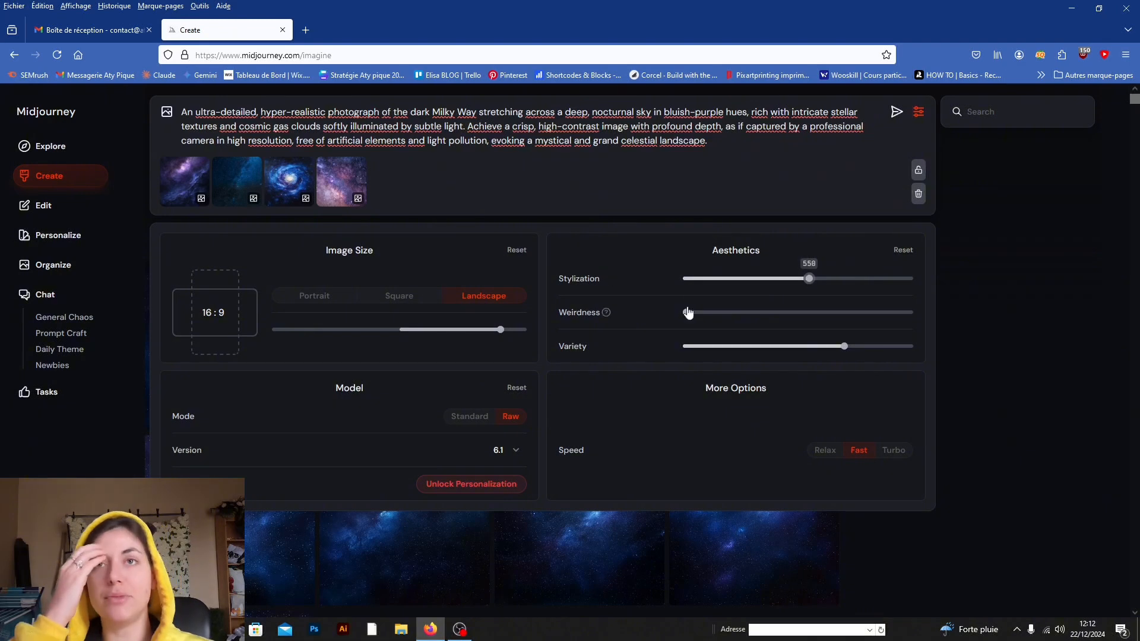
Step: Check the weirdness setting, leave it at its minimum, and raise the variety to its maximum of 100
{"action": "mouse_move", "coordinate": [607, 314]}
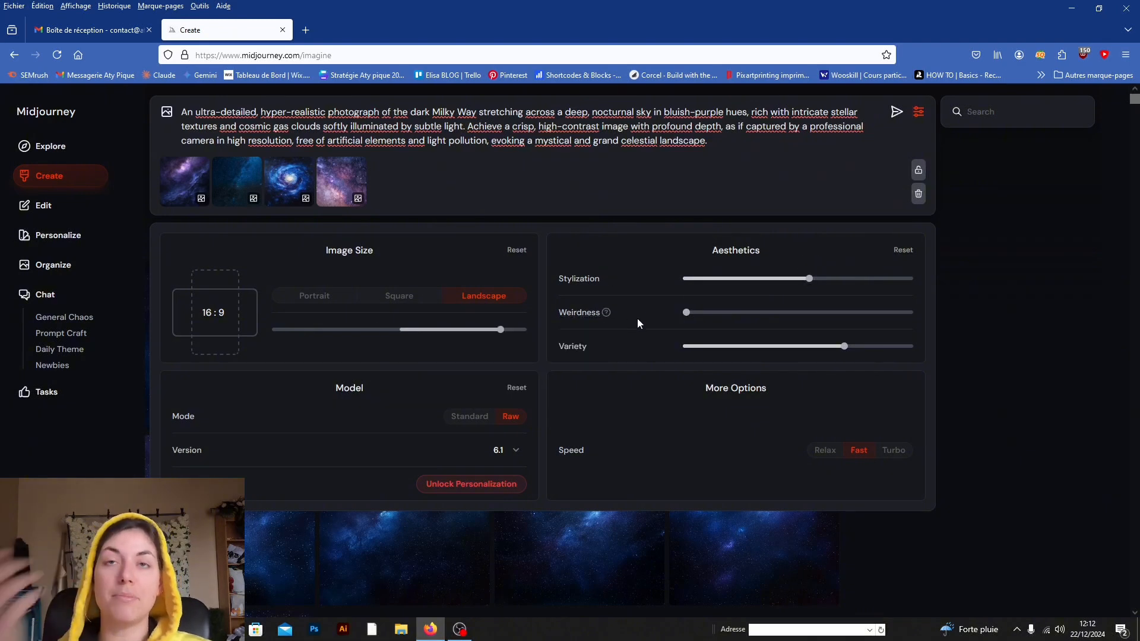
{"action": "left_click_drag", "start_coordinate": [686, 312], "coordinate": [638, 314]}
{"action": "left_click_drag", "start_coordinate": [848, 359], "coordinate": [961, 355]}
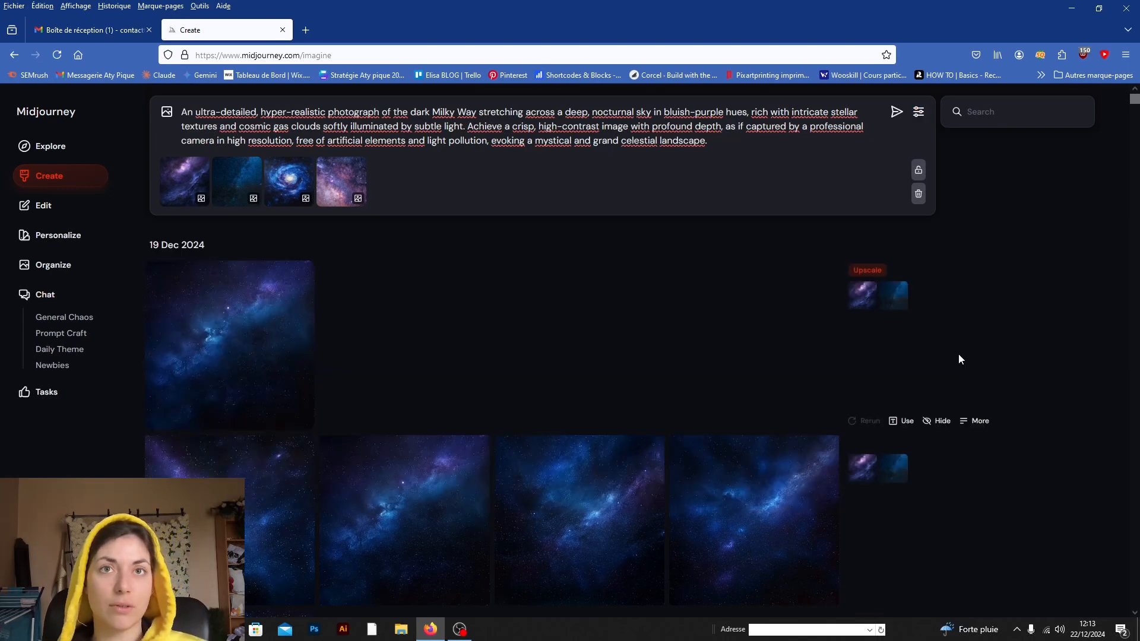
Step: Reopen the generation settings, review the speed options while keeping Fast, and close the settings
{"action": "mouse_move", "coordinate": [912, 152]}
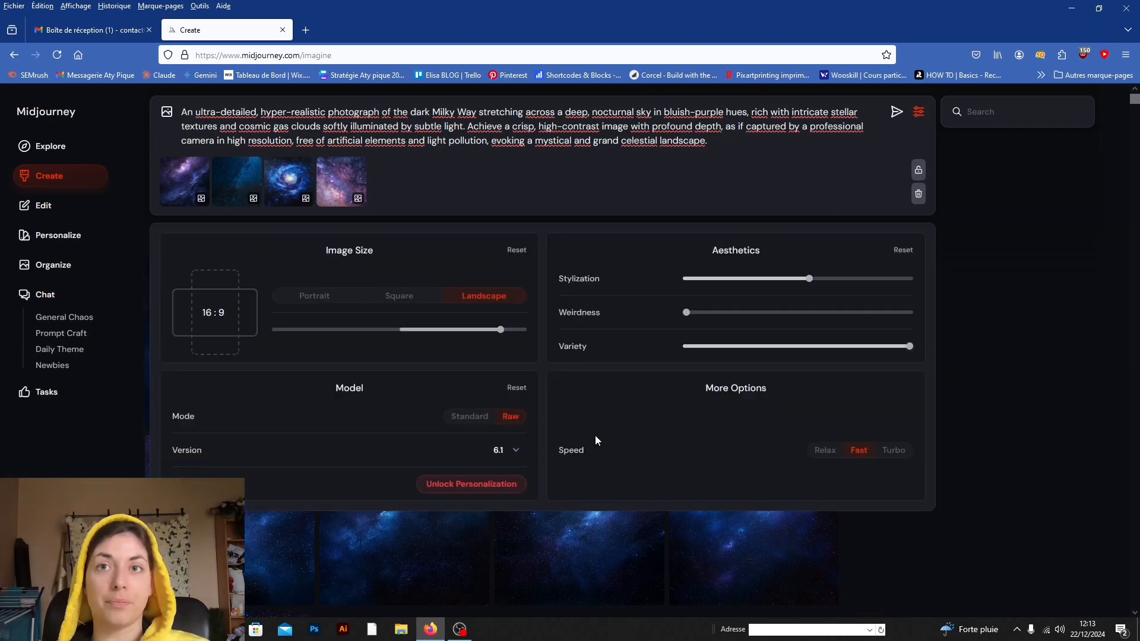
{"action": "left_click", "coordinate": [829, 456]}
{"action": "left_click", "coordinate": [843, 455]}
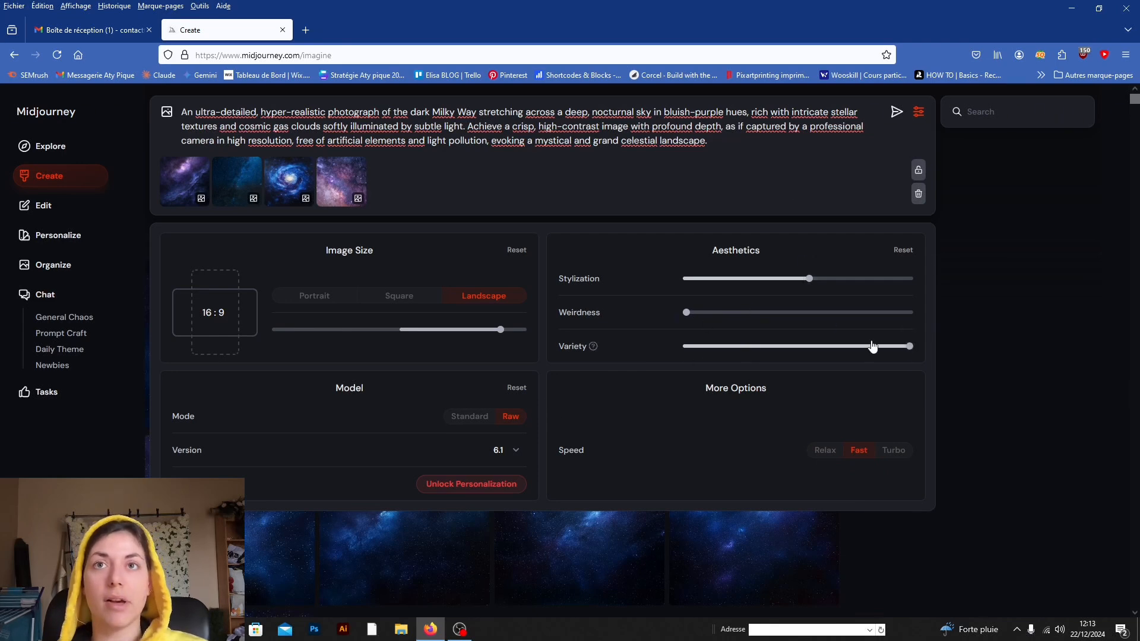
{"action": "left_click", "coordinate": [935, 346]}
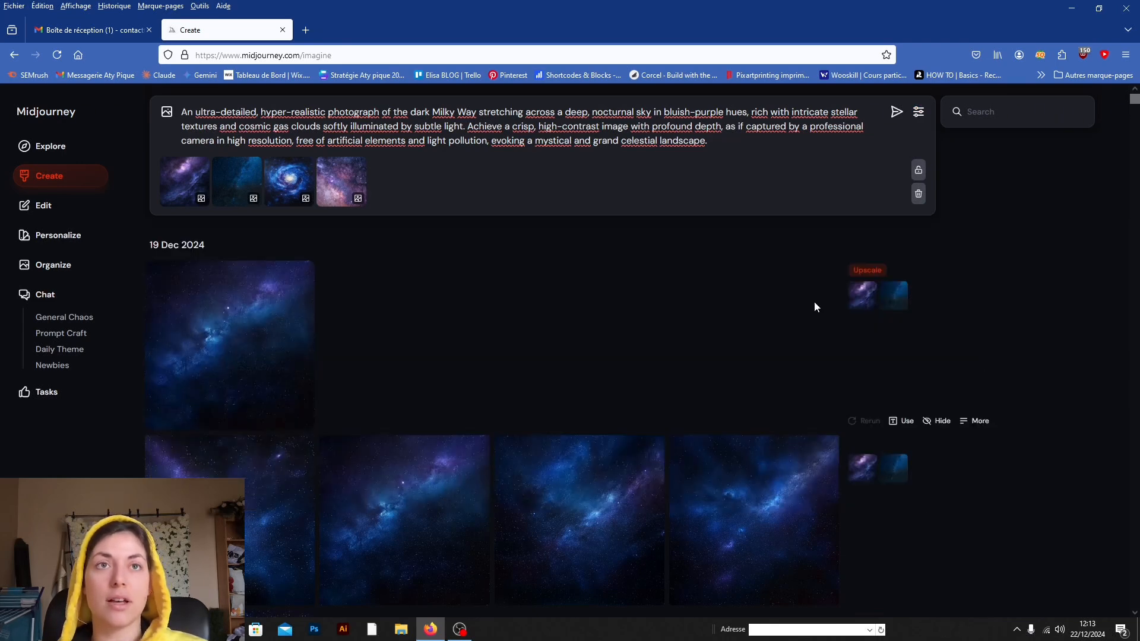
Step: Lower the stylization to 0, submit the Milky Way prompt for generation, and close the settings
{"action": "left_click", "coordinate": [919, 115]}
{"action": "left_click_drag", "start_coordinate": [810, 278], "coordinate": [615, 287]}
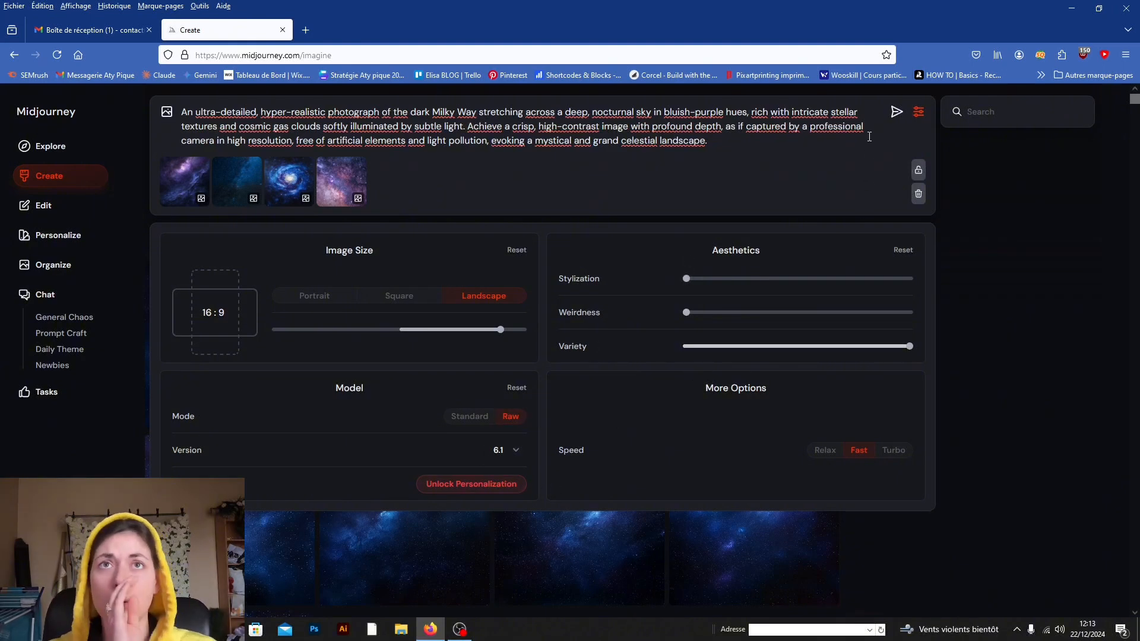
{"action": "left_click", "coordinate": [895, 113]}
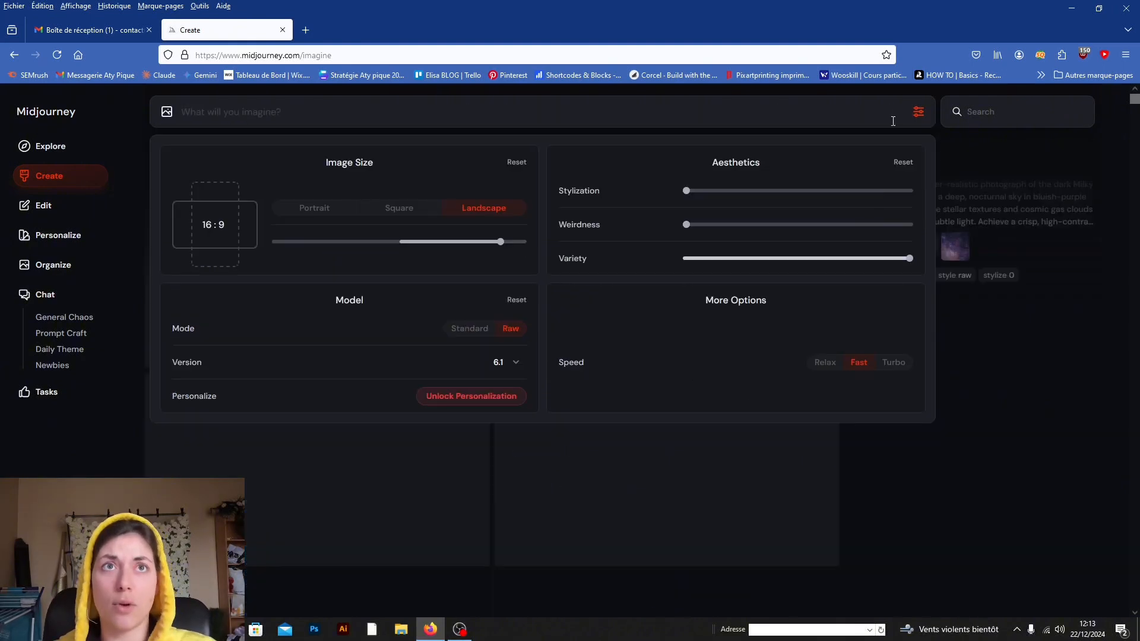
{"action": "left_click", "coordinate": [1012, 406]}
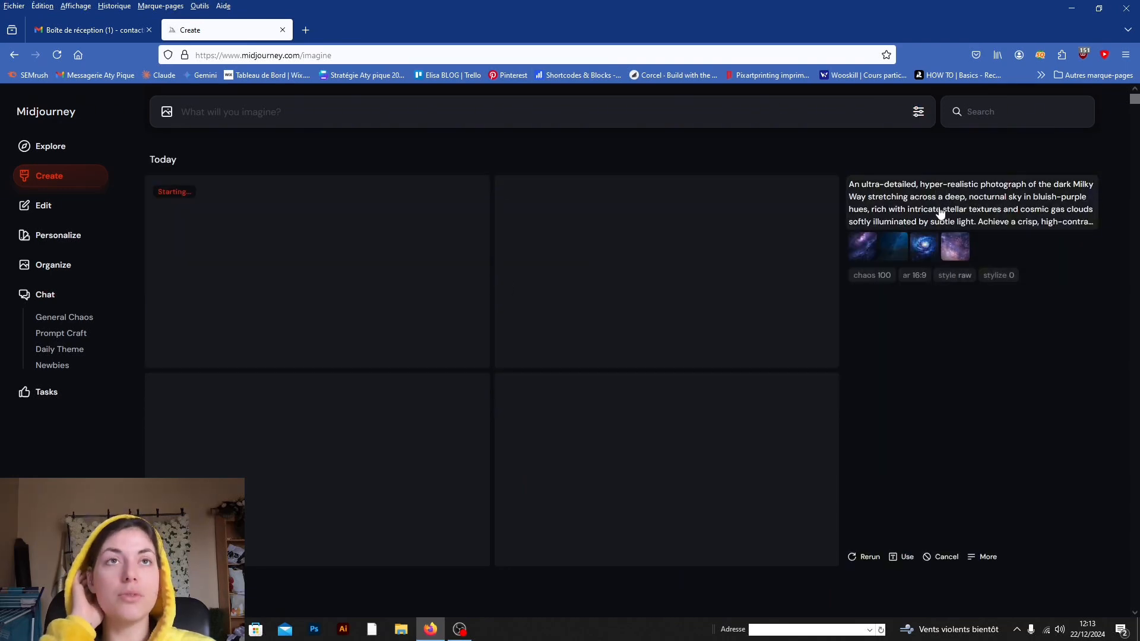
Step: Reuse the submitted Milky Way text prompt and add the same four space uploads as image prompts
{"action": "left_click", "coordinate": [940, 213]}
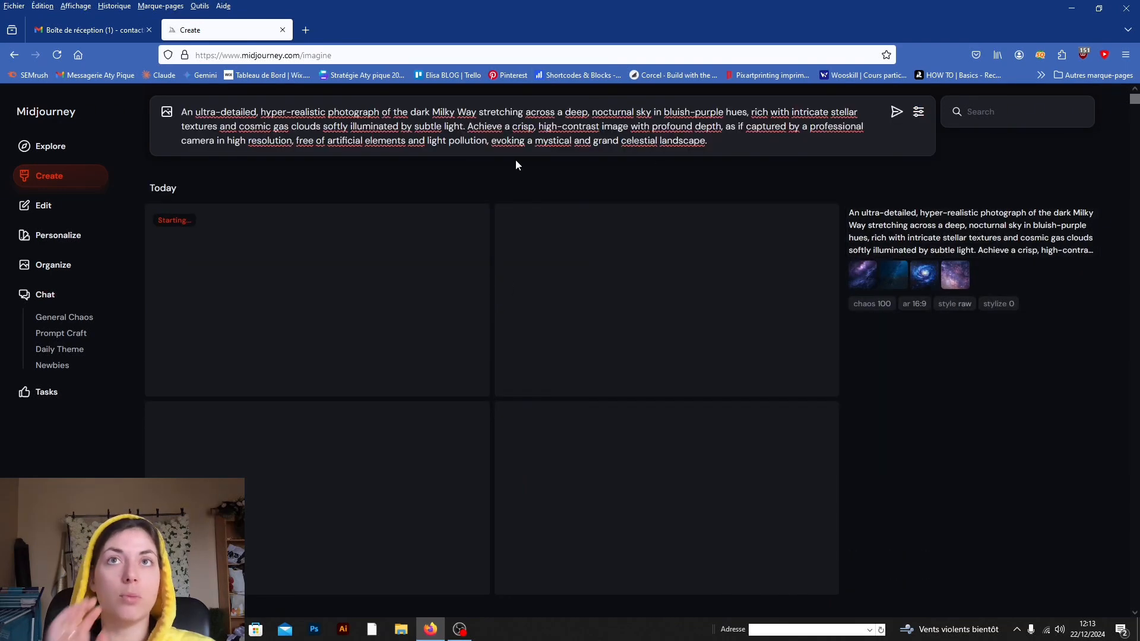
{"action": "left_click", "coordinate": [167, 112]}
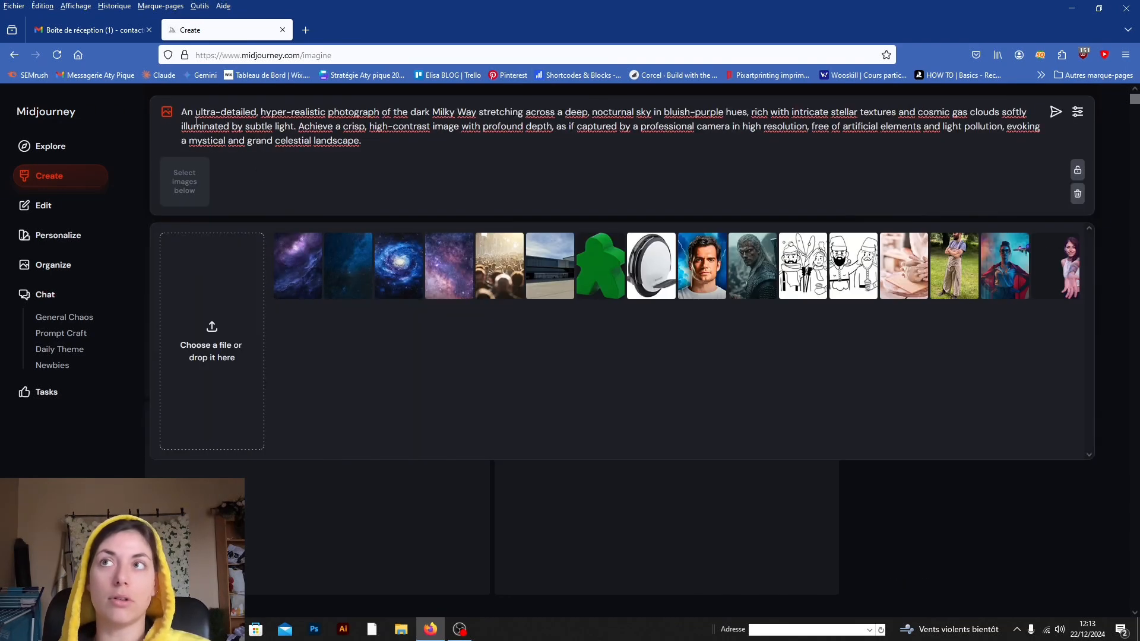
{"action": "left_click", "coordinate": [431, 265]}
Step: Raise the stylization to 1000 and the weirdness to 3000 in the generation settings
{"action": "left_click", "coordinate": [1076, 112]}
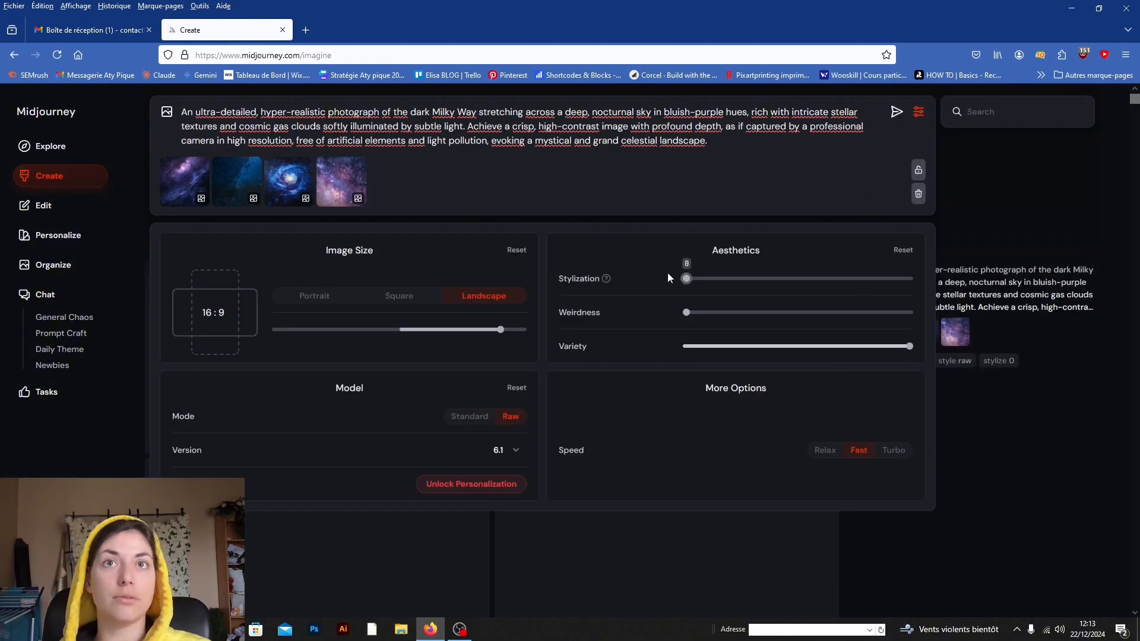
{"action": "left_click_drag", "start_coordinate": [686, 278], "coordinate": [809, 278]}
{"action": "left_click", "coordinate": [1013, 293]}
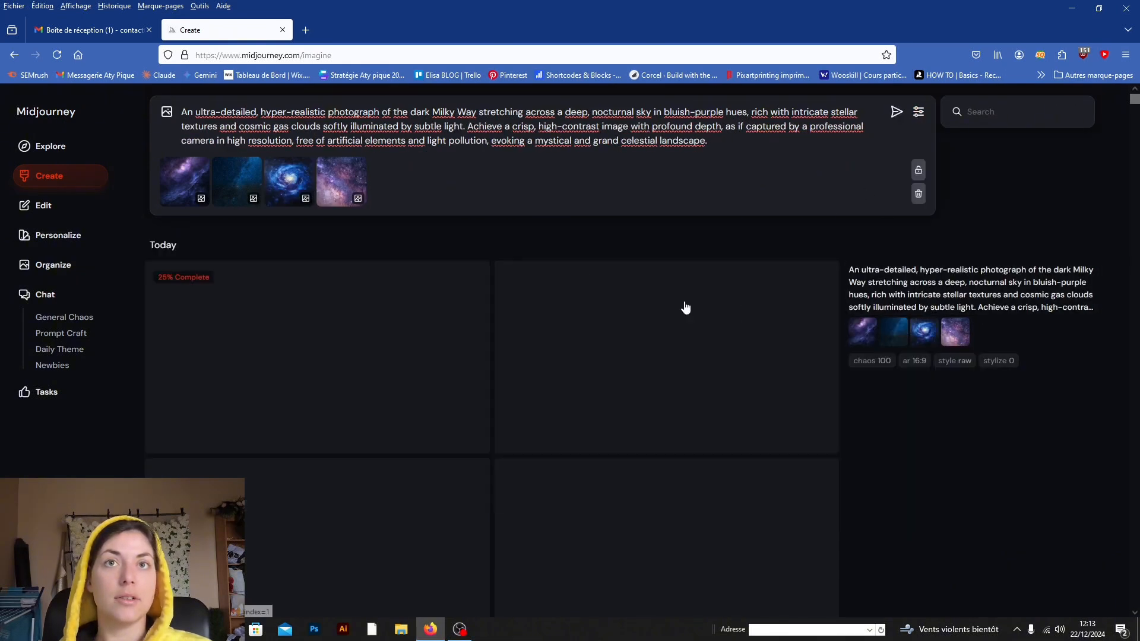
{"action": "left_click", "coordinate": [919, 113]}
{"action": "left_click_drag", "start_coordinate": [687, 313], "coordinate": [961, 317]}
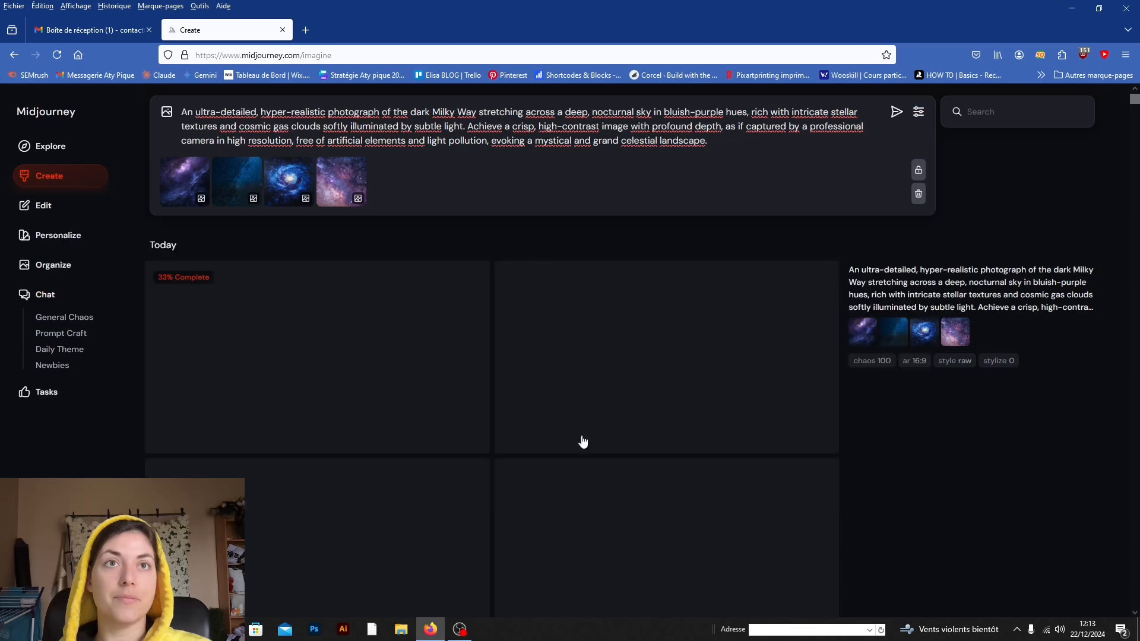
Step: Switch the model mode to Standard and submit the second Milky Way prompt for generation
{"action": "left_click", "coordinate": [917, 112]}
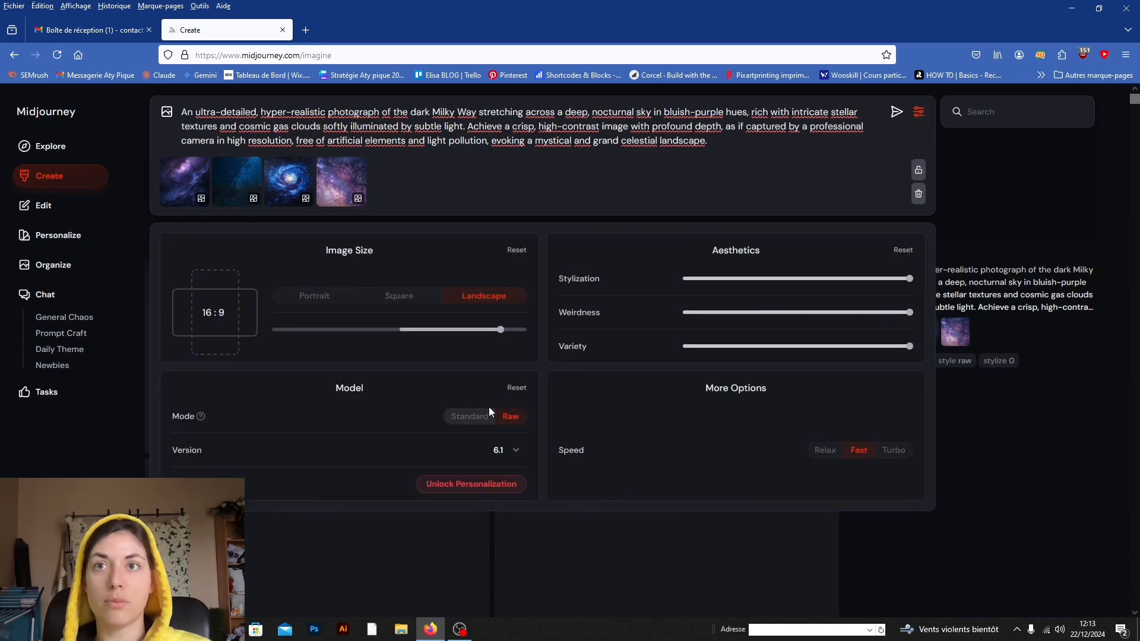
{"action": "left_click", "coordinate": [475, 416]}
{"action": "left_click", "coordinate": [896, 112]}
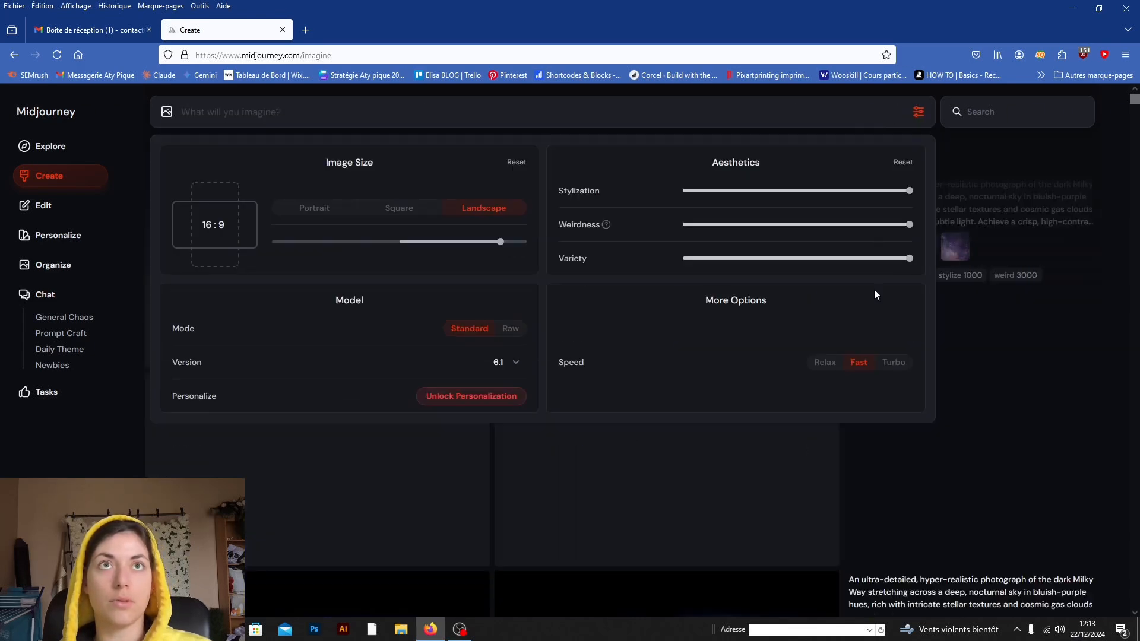
Step: Examine the images generated from the Milky Way prompt with raw style, stylize 0 and chaos 100
{"action": "scroll", "coordinate": [653, 335], "scroll_direction": "down", "scroll_amount": 6}
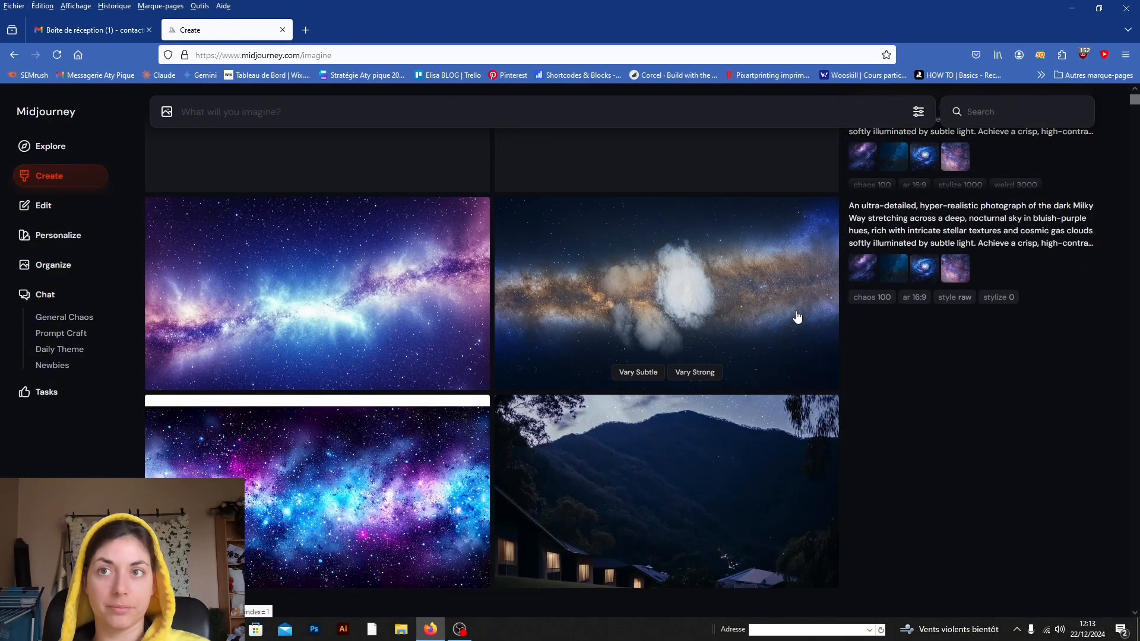
{"action": "scroll", "coordinate": [793, 315], "scroll_direction": "down", "scroll_amount": 3}
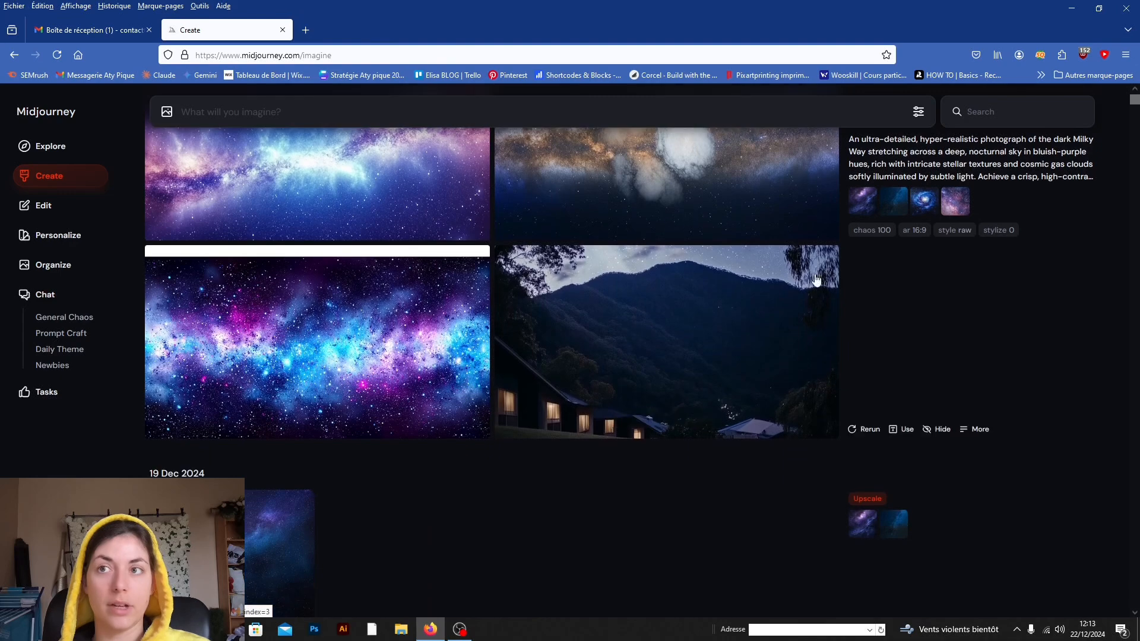
{"action": "scroll", "coordinate": [838, 319], "scroll_direction": "up", "scroll_amount": 1}
{"action": "scroll", "coordinate": [824, 319], "scroll_direction": "up", "scroll_amount": 2}
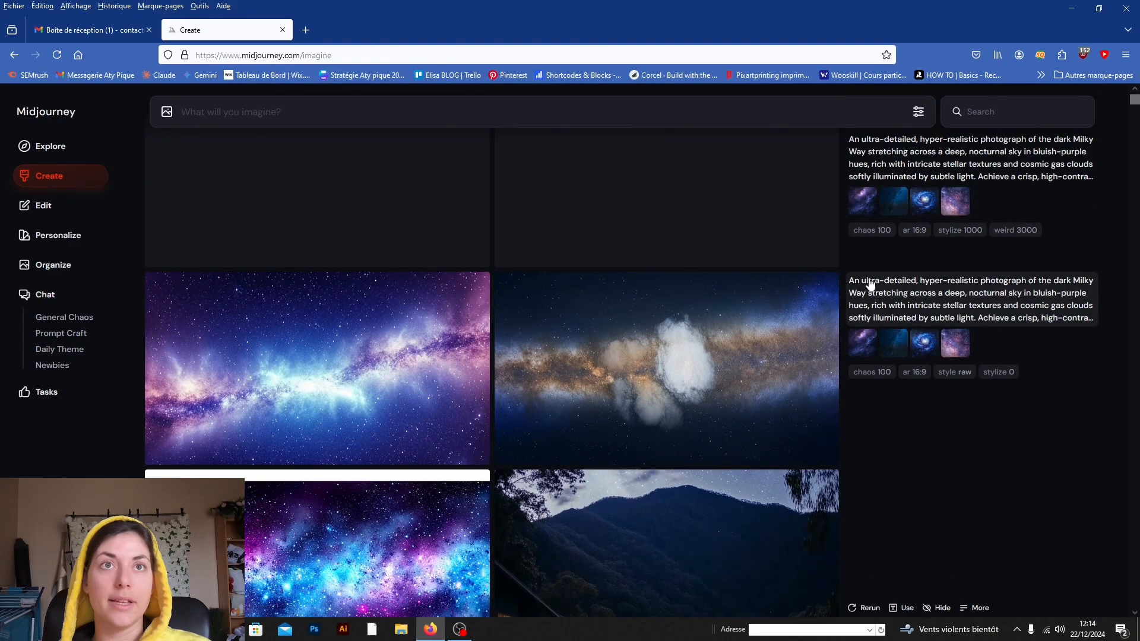
{"action": "scroll", "coordinate": [870, 279], "scroll_direction": "down", "scroll_amount": 1}
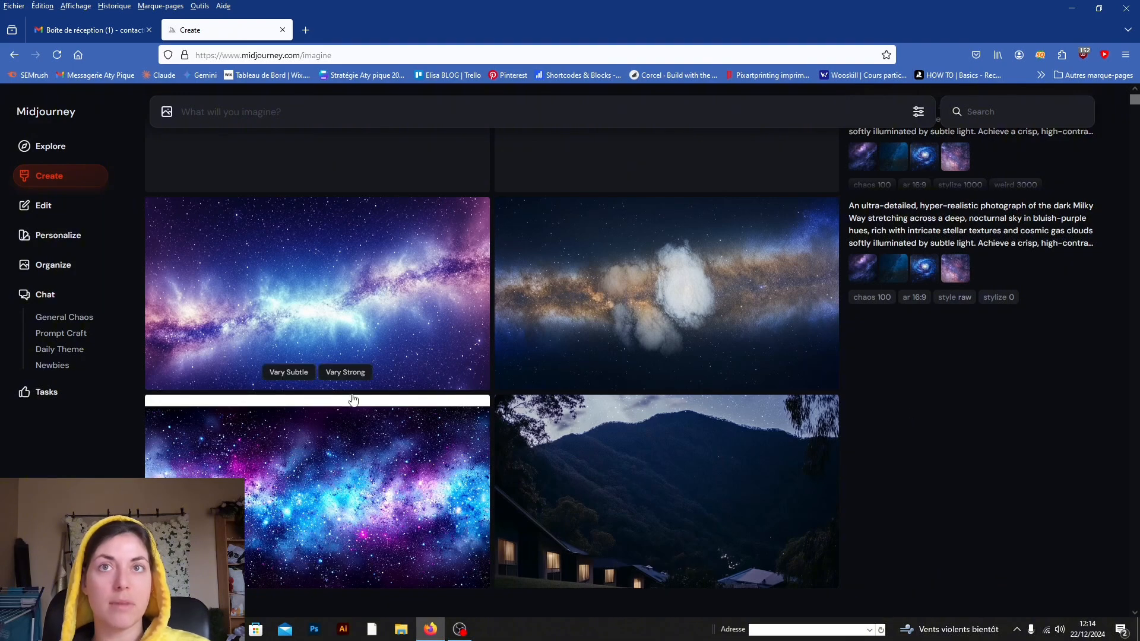
{"action": "scroll", "coordinate": [715, 501], "scroll_direction": "up", "scroll_amount": 3}
{"action": "scroll", "coordinate": [718, 499], "scroll_direction": "down", "scroll_amount": 2}
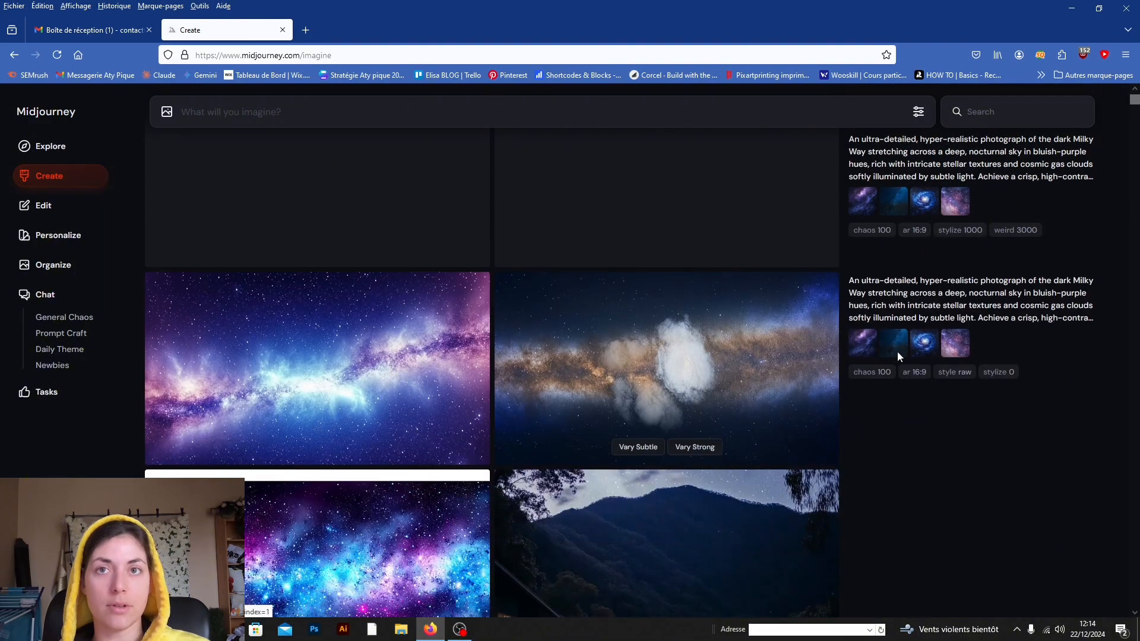
Step: View the raw-style, stylize 0 images enlarged one after another, starting with the first, and close the viewer
{"action": "left_click", "coordinate": [397, 335]}
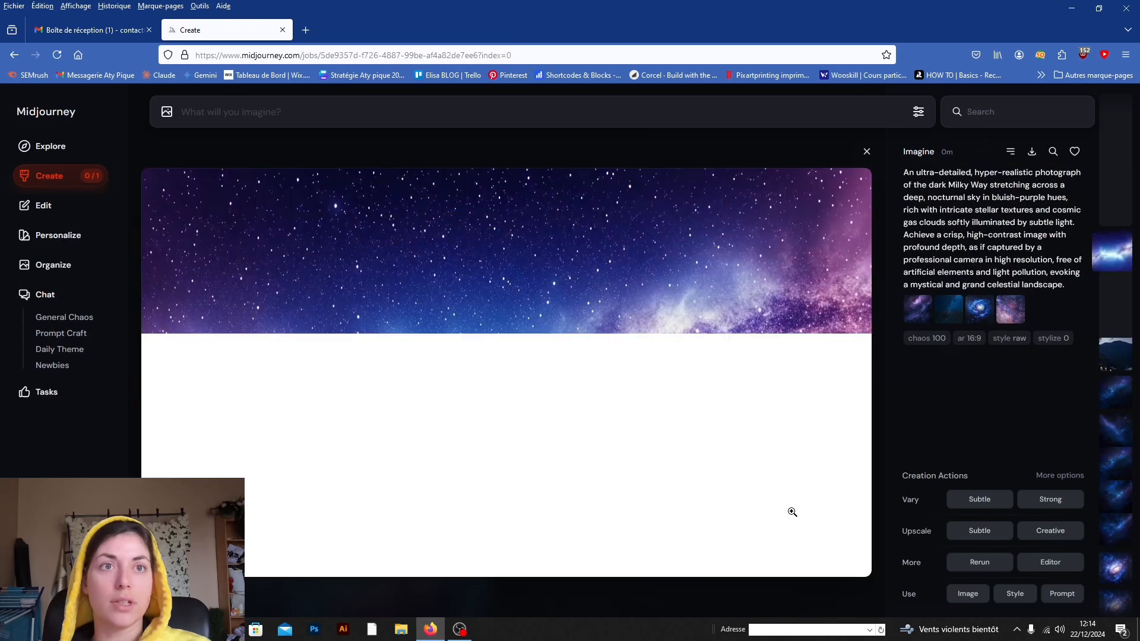
{"action": "key", "text": "Right"}
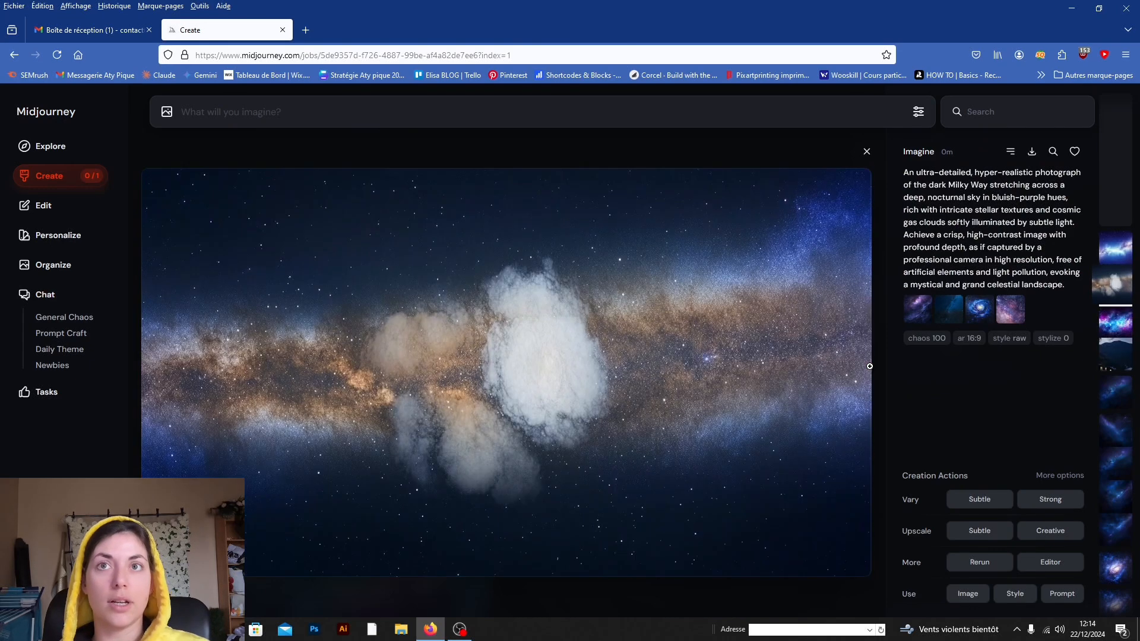
{"action": "key", "text": "Right"}
{"action": "key", "text": "Right"}
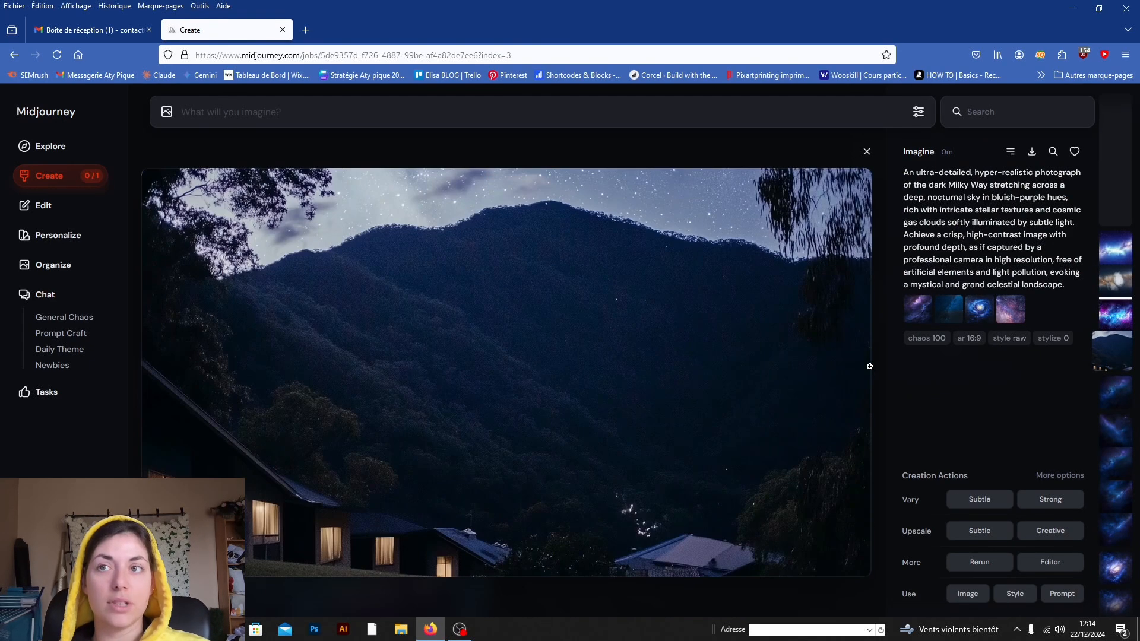
{"action": "key", "text": "Right"}
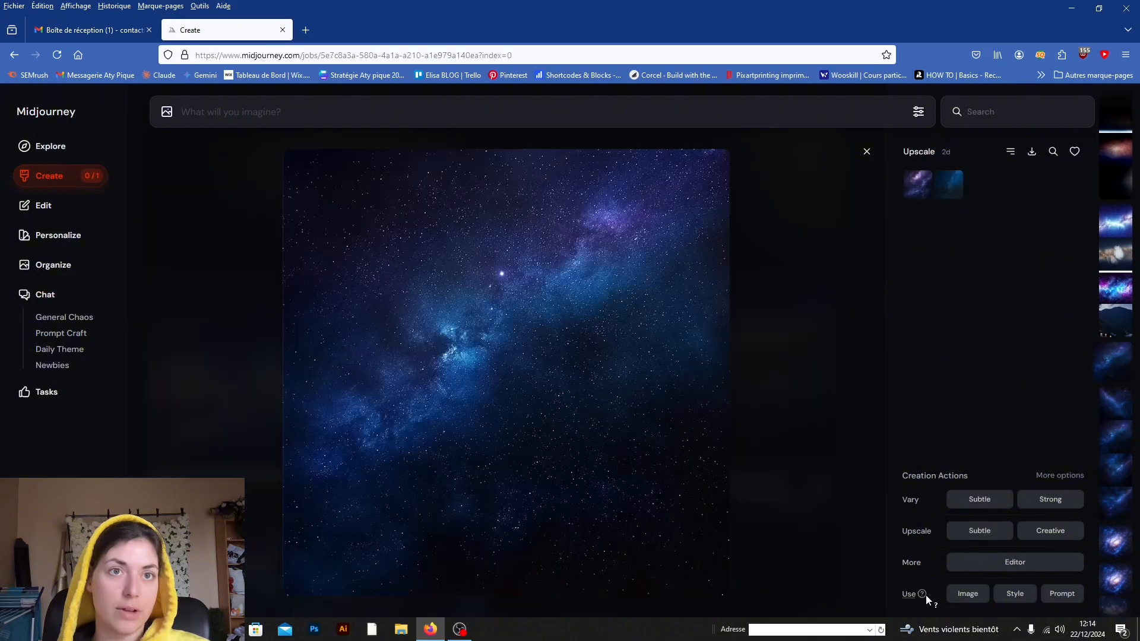
{"action": "left_click", "coordinate": [866, 152]}
Step: Compare the stylize 1000, weird 3000 images with the raw-style, stylize 0 images of the same prompt
{"action": "scroll", "coordinate": [618, 338], "scroll_direction": "up", "scroll_amount": 5}
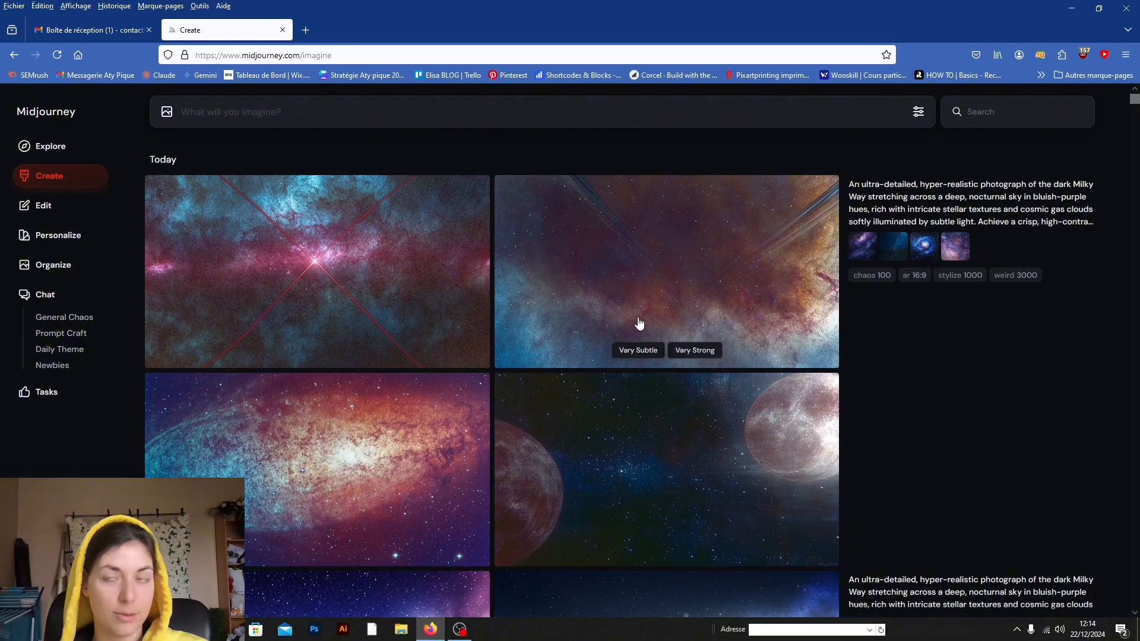
{"action": "scroll", "coordinate": [637, 323], "scroll_direction": "down", "scroll_amount": 3}
{"action": "scroll", "coordinate": [638, 318], "scroll_direction": "down", "scroll_amount": 2}
{"action": "scroll", "coordinate": [638, 318], "scroll_direction": "up", "scroll_amount": 5}
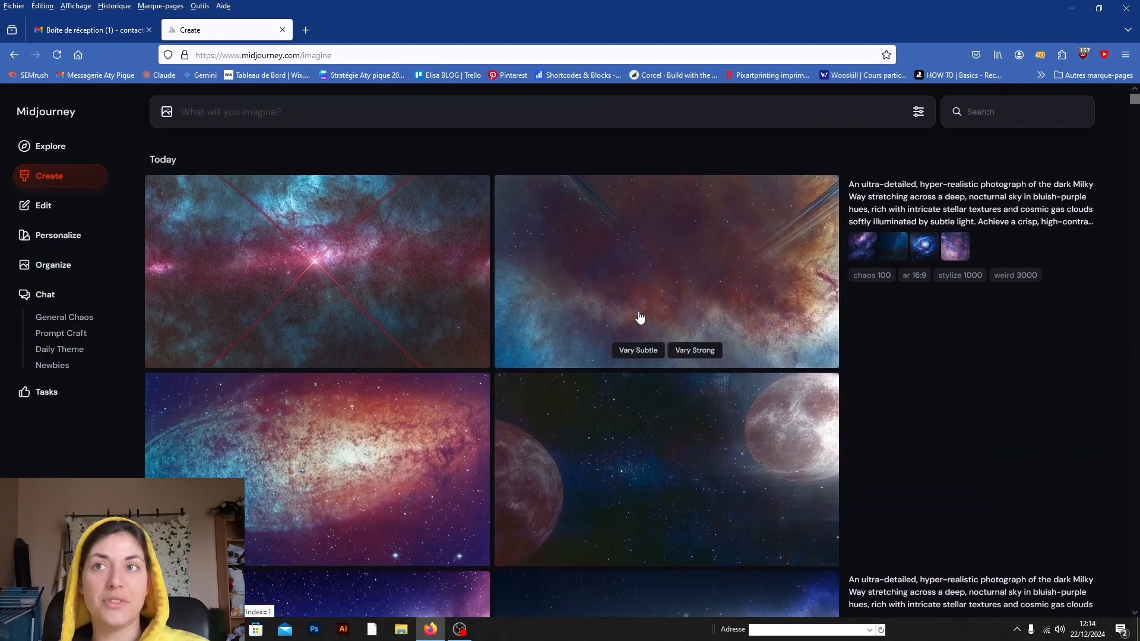
{"action": "scroll", "coordinate": [534, 463], "scroll_direction": "down", "scroll_amount": 7}
{"action": "scroll", "coordinate": [428, 374], "scroll_direction": "up", "scroll_amount": 8}
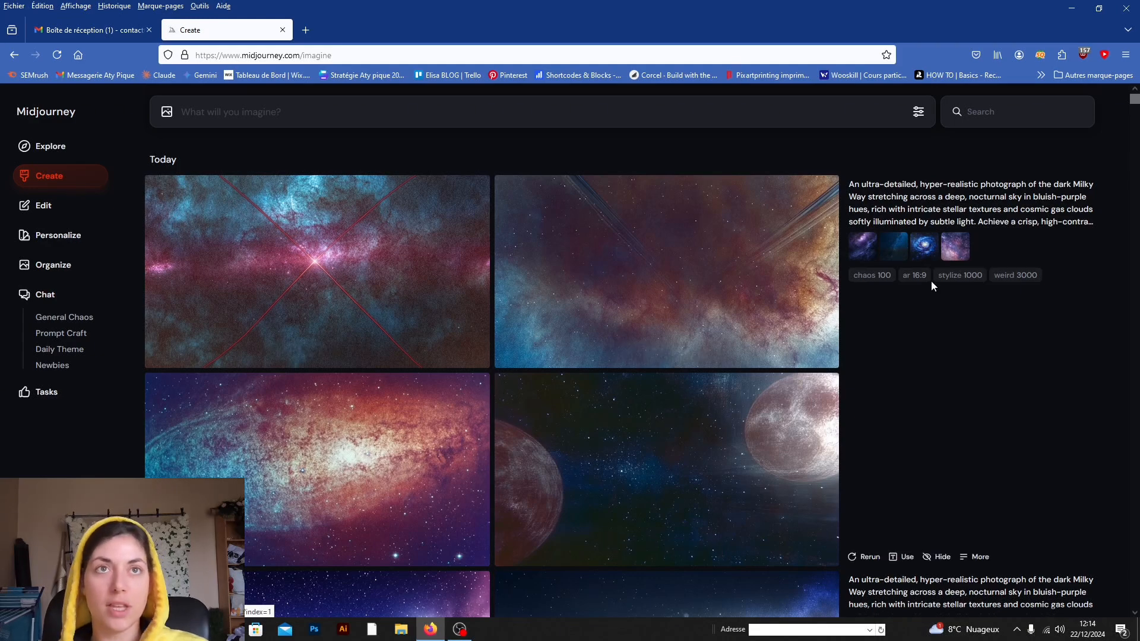
{"action": "scroll", "coordinate": [720, 272], "scroll_direction": "down", "scroll_amount": 5}
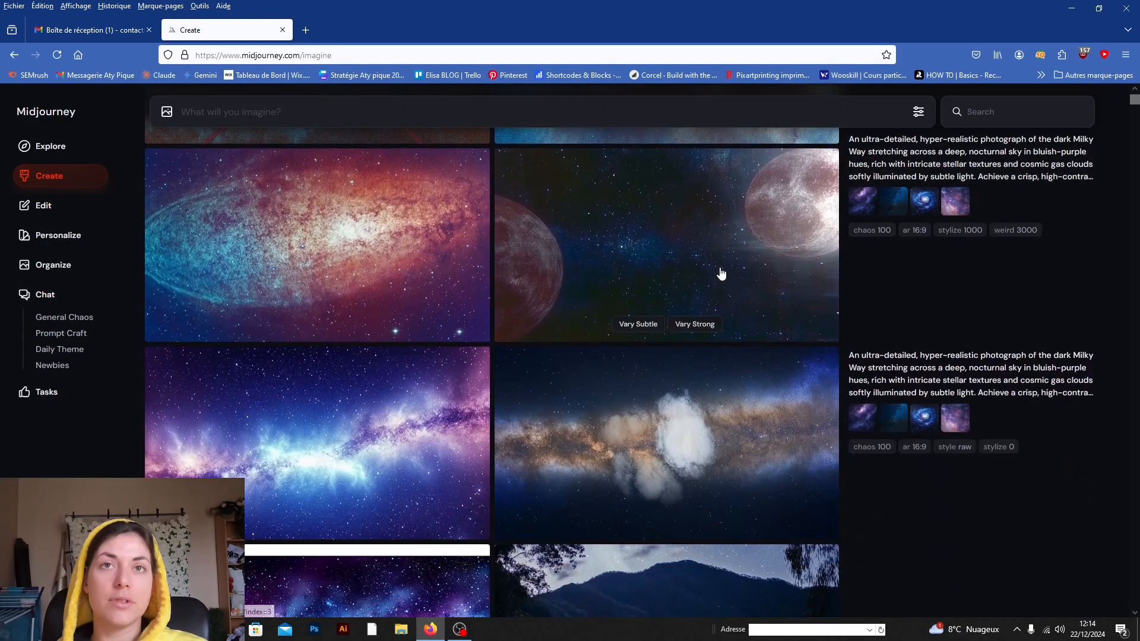
{"action": "scroll", "coordinate": [460, 288], "scroll_direction": "up", "scroll_amount": 5}
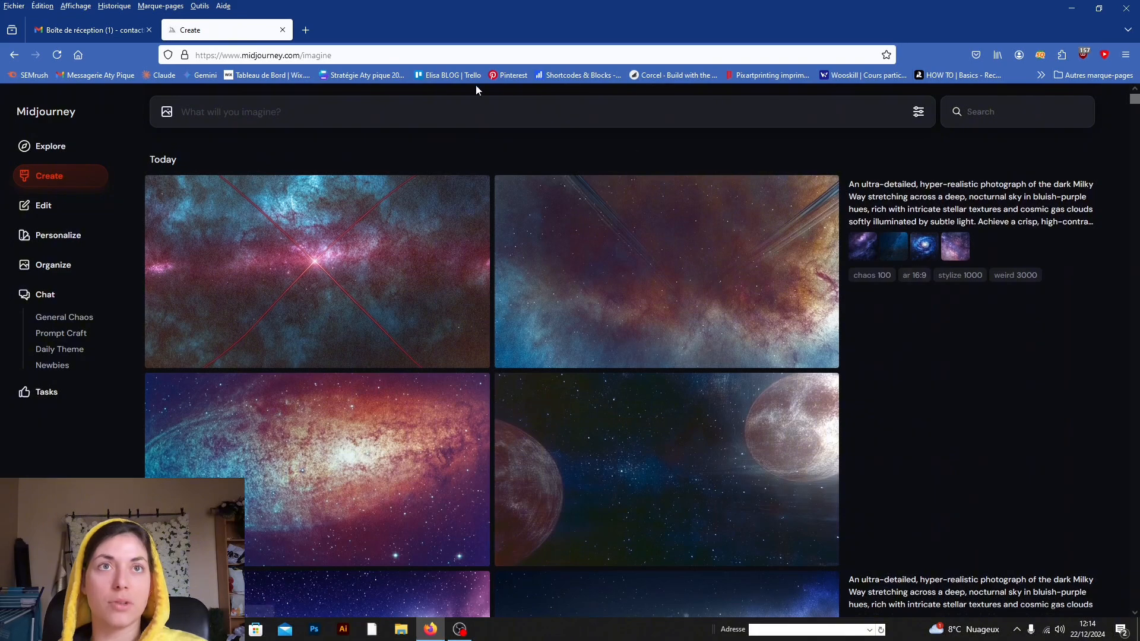
Step: Open the Stylization documentation from the generation settings in a new tab, review its example images, and close it
{"action": "left_click", "coordinate": [918, 111]}
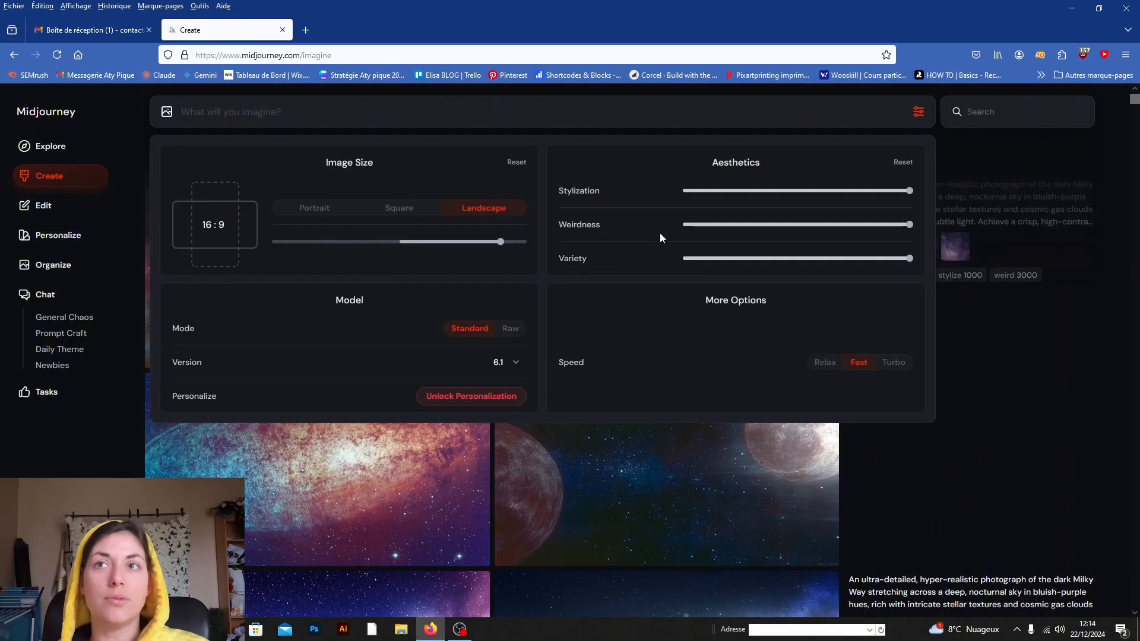
{"action": "right_click", "coordinate": [604, 191]}
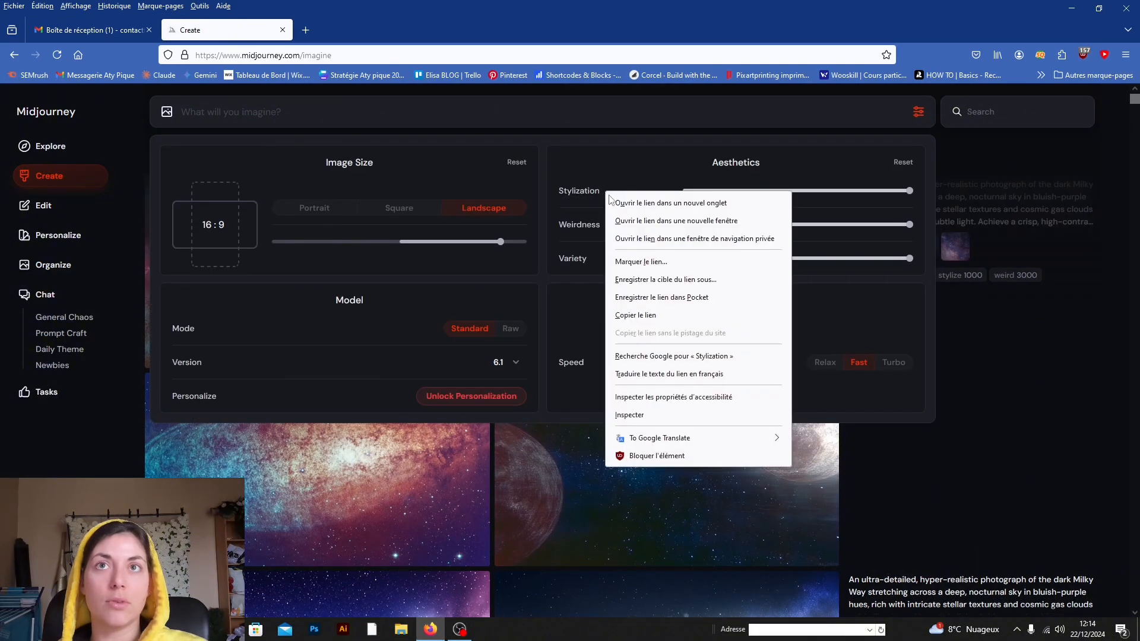
{"action": "left_click", "coordinate": [620, 198]}
{"action": "left_click", "coordinate": [359, 30]}
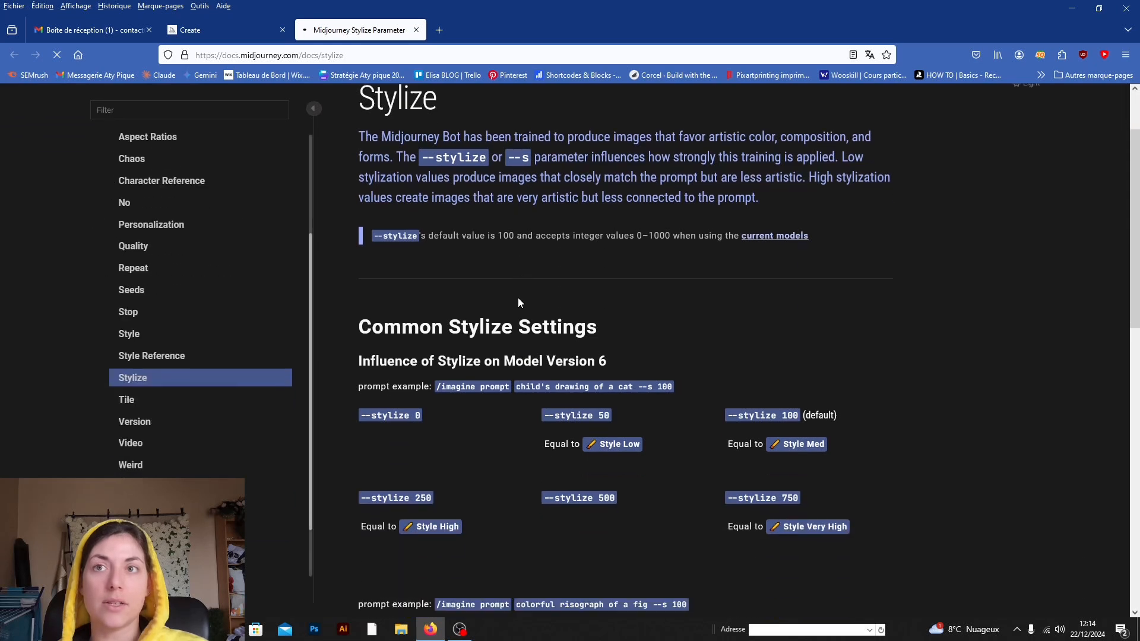
{"action": "scroll", "coordinate": [570, 303], "scroll_direction": "down", "scroll_amount": 3}
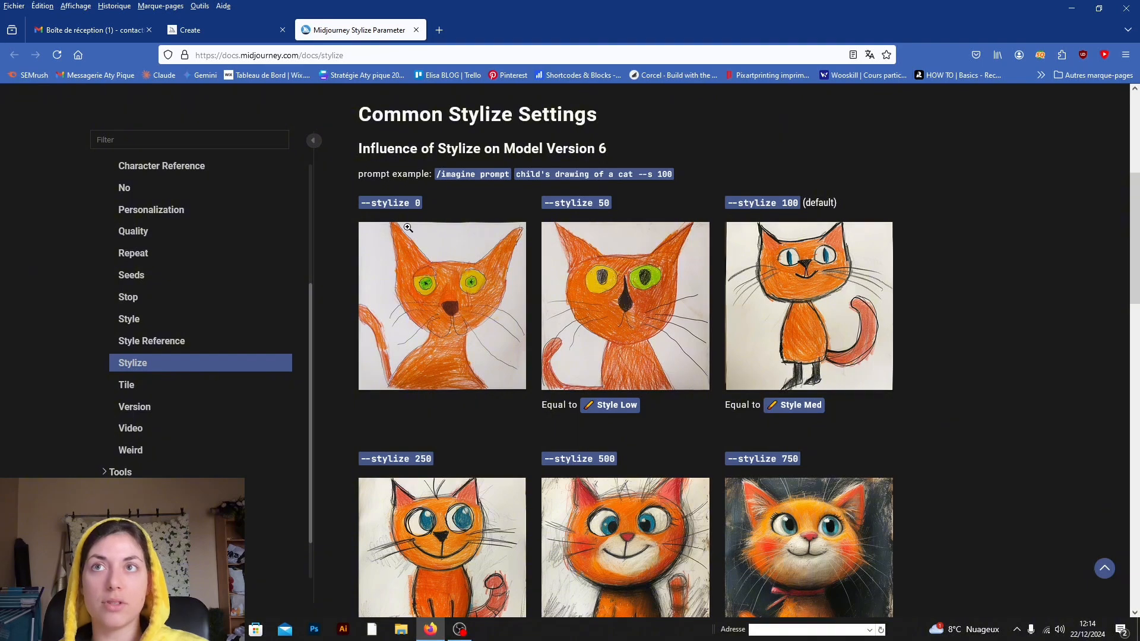
{"action": "scroll", "coordinate": [769, 295], "scroll_direction": "down", "scroll_amount": 8}
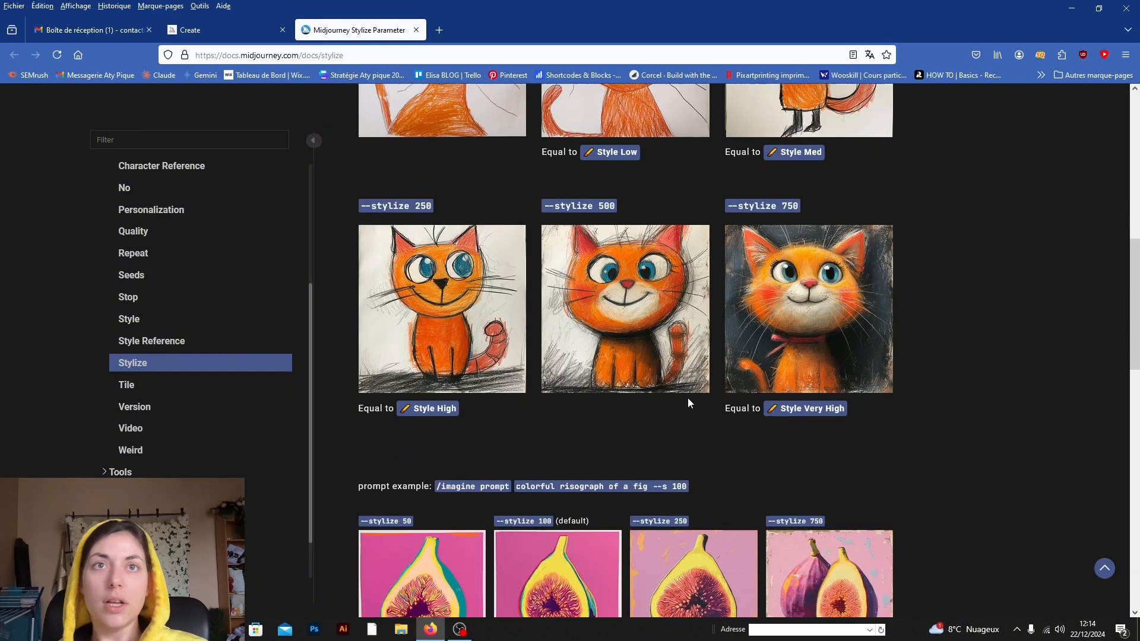
{"action": "scroll", "coordinate": [451, 446], "scroll_direction": "down", "scroll_amount": 2}
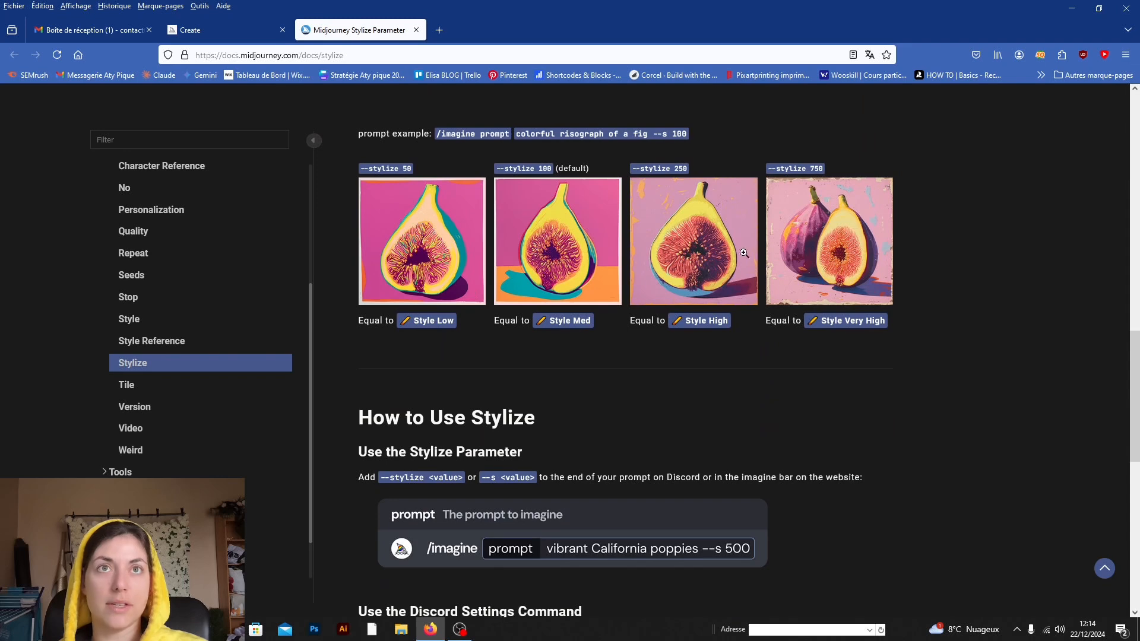
{"action": "scroll", "coordinate": [805, 442], "scroll_direction": "down", "scroll_amount": 8}
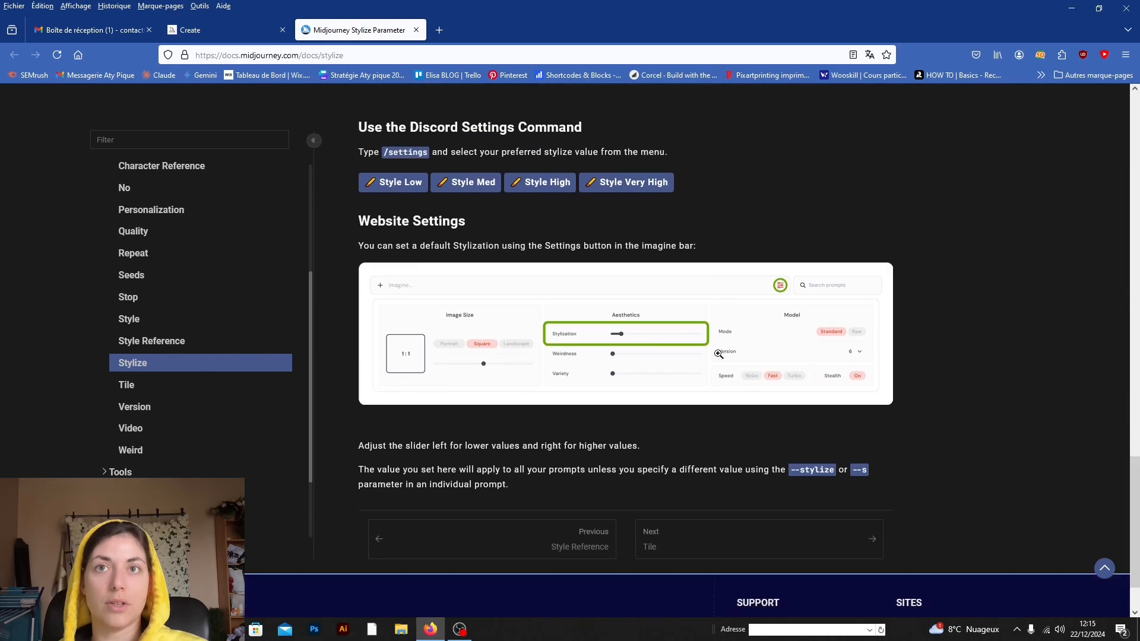
{"action": "left_click", "coordinate": [416, 30]}
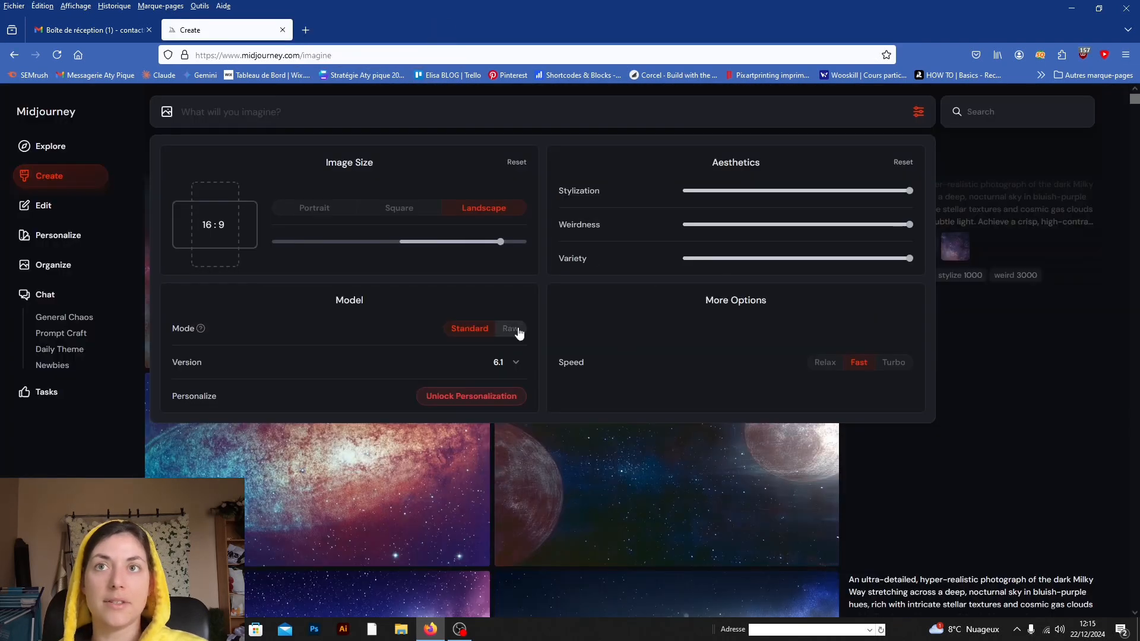
Step: Open the help page for the model mode, compare its default and raw style examples, and close the page
{"action": "left_click", "coordinate": [201, 329]}
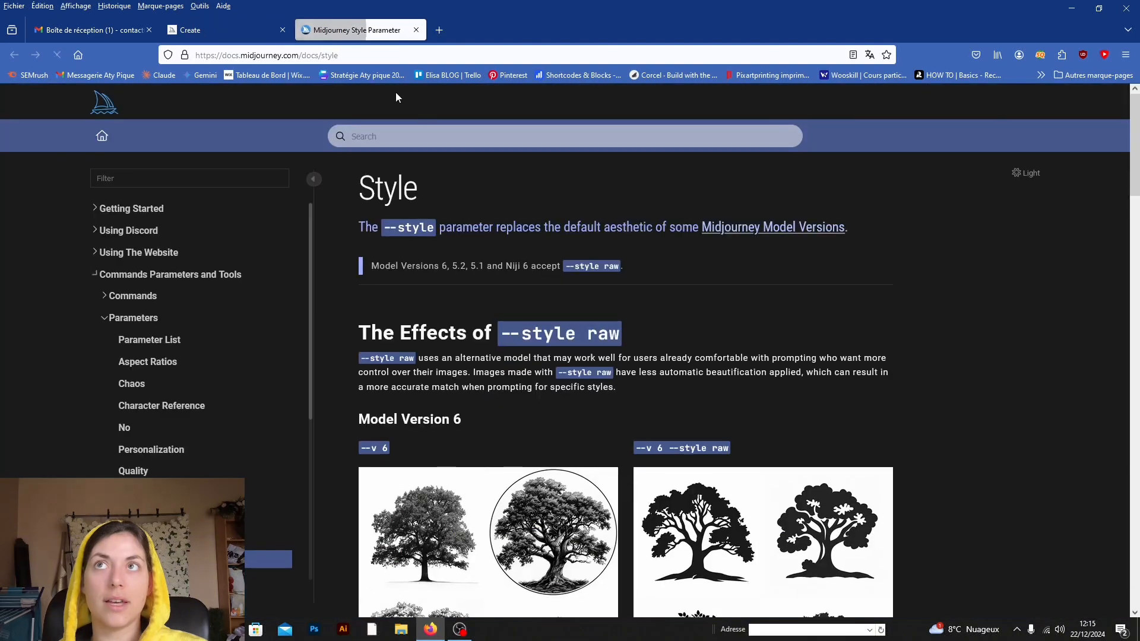
{"action": "scroll", "coordinate": [621, 251], "scroll_direction": "down", "scroll_amount": 4}
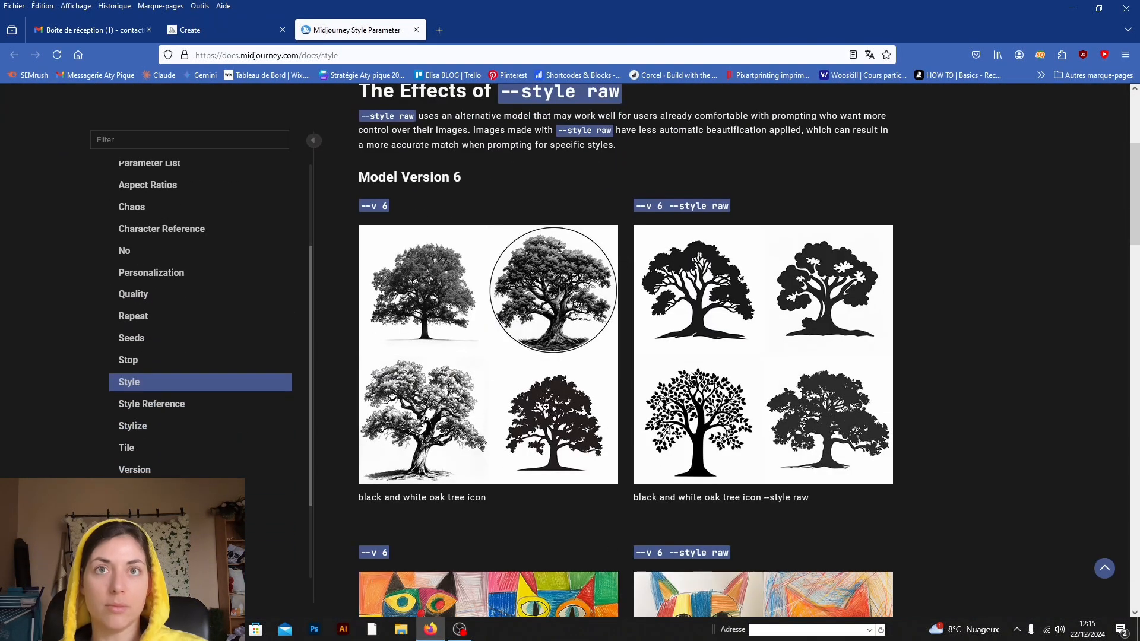
{"action": "scroll", "coordinate": [727, 313], "scroll_direction": "down", "scroll_amount": 4}
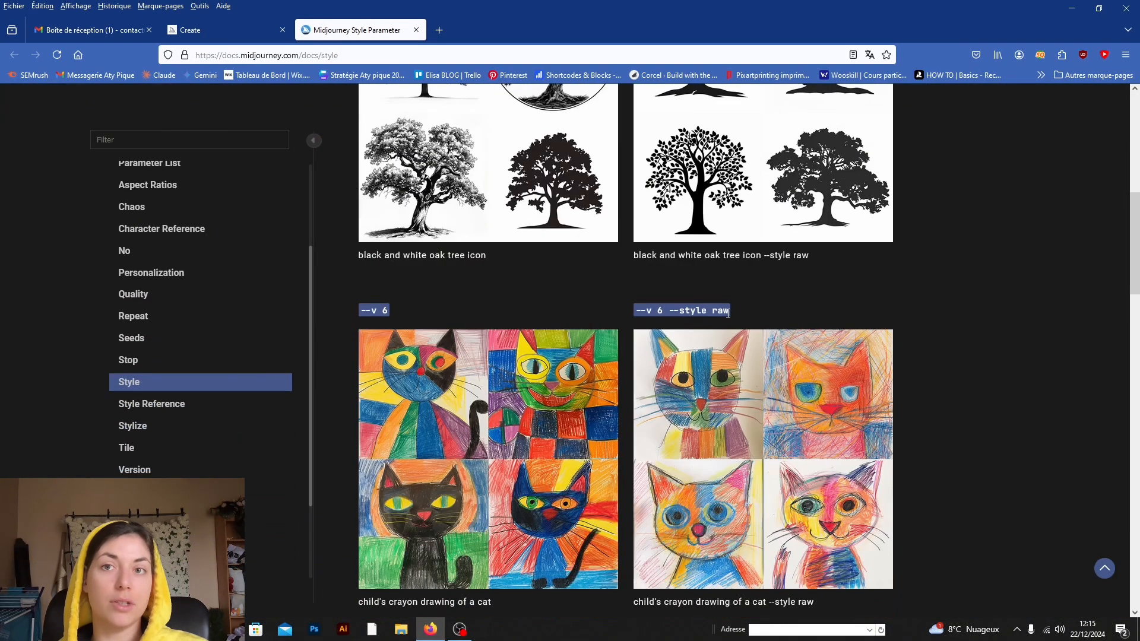
{"action": "scroll", "coordinate": [542, 146], "scroll_direction": "up", "scroll_amount": 2}
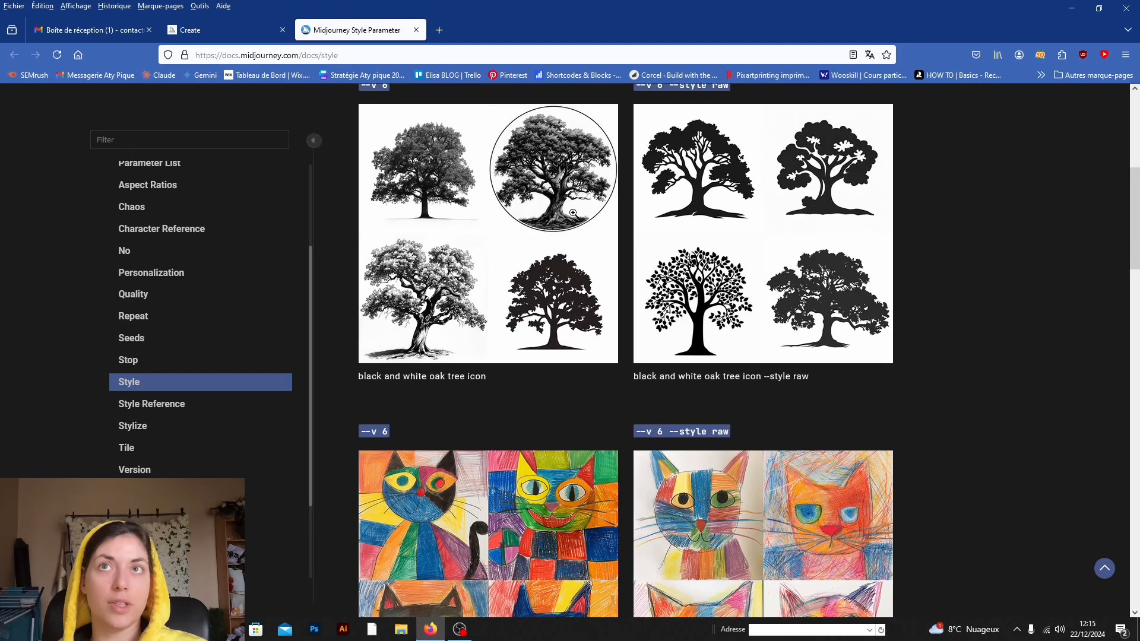
{"action": "scroll", "coordinate": [573, 213], "scroll_direction": "down", "scroll_amount": 3}
{"action": "left_click", "coordinate": [415, 30]}
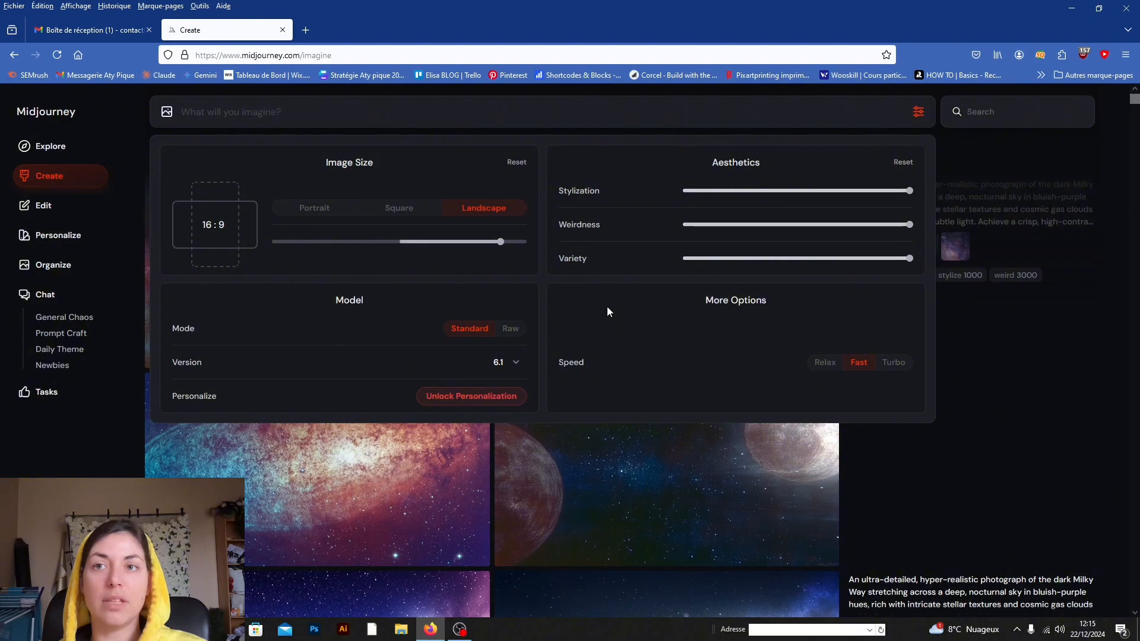
Step: Open the night mountain image from the raw-style results and generate a Strong variation of it
{"action": "scroll", "coordinate": [615, 476], "scroll_direction": "down", "scroll_amount": 6}
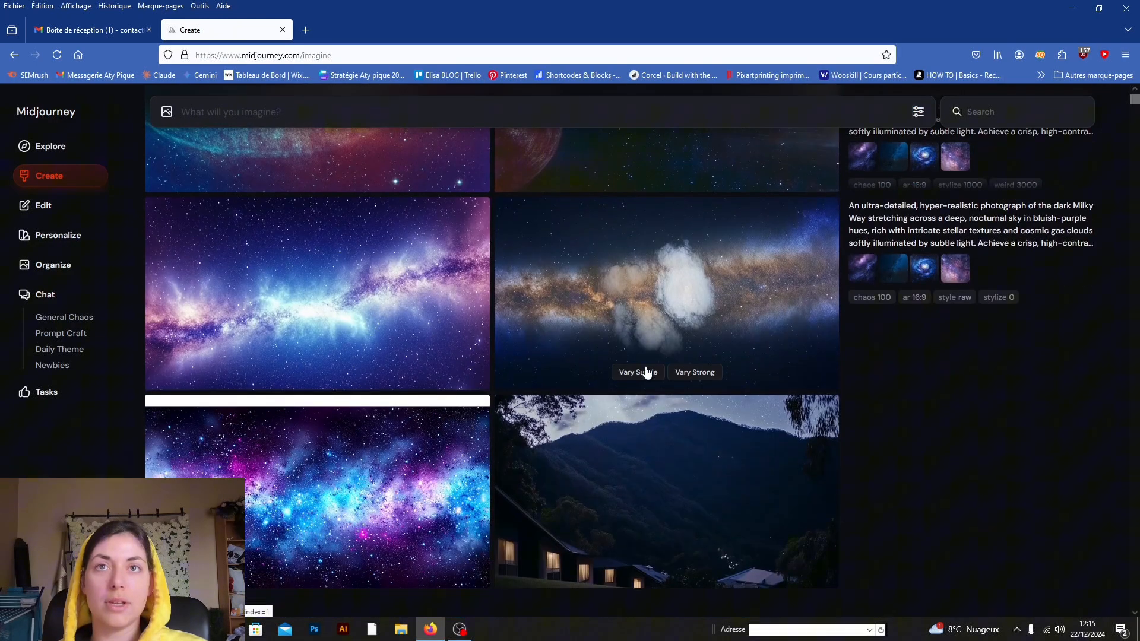
{"action": "scroll", "coordinate": [727, 410], "scroll_direction": "down", "scroll_amount": 1}
{"action": "left_click", "coordinate": [717, 398]}
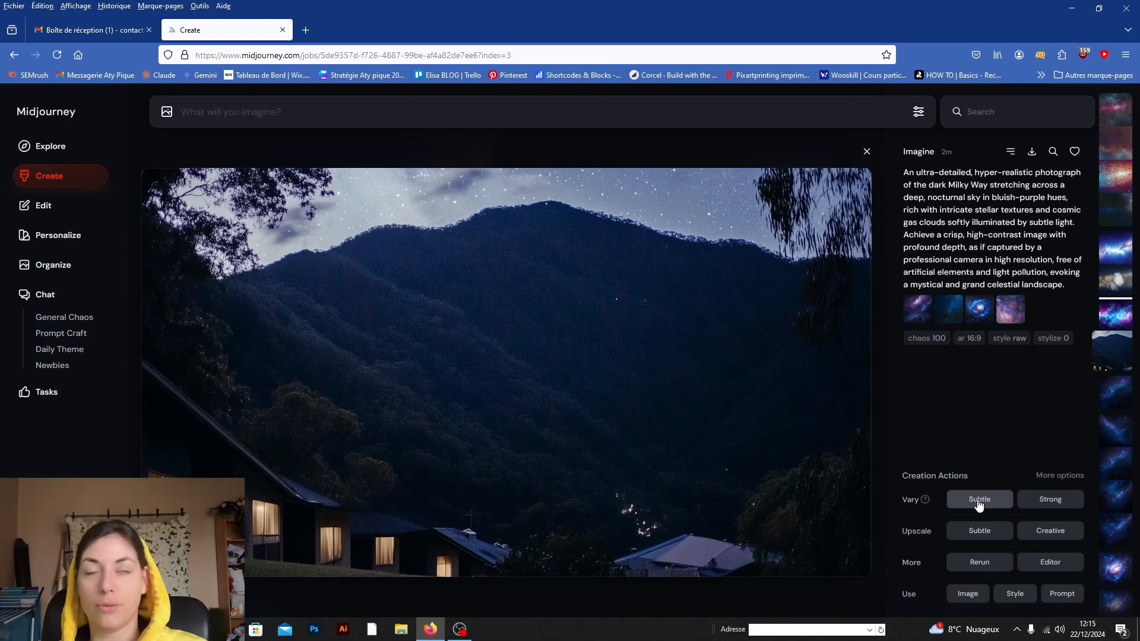
{"action": "left_click", "coordinate": [1038, 499]}
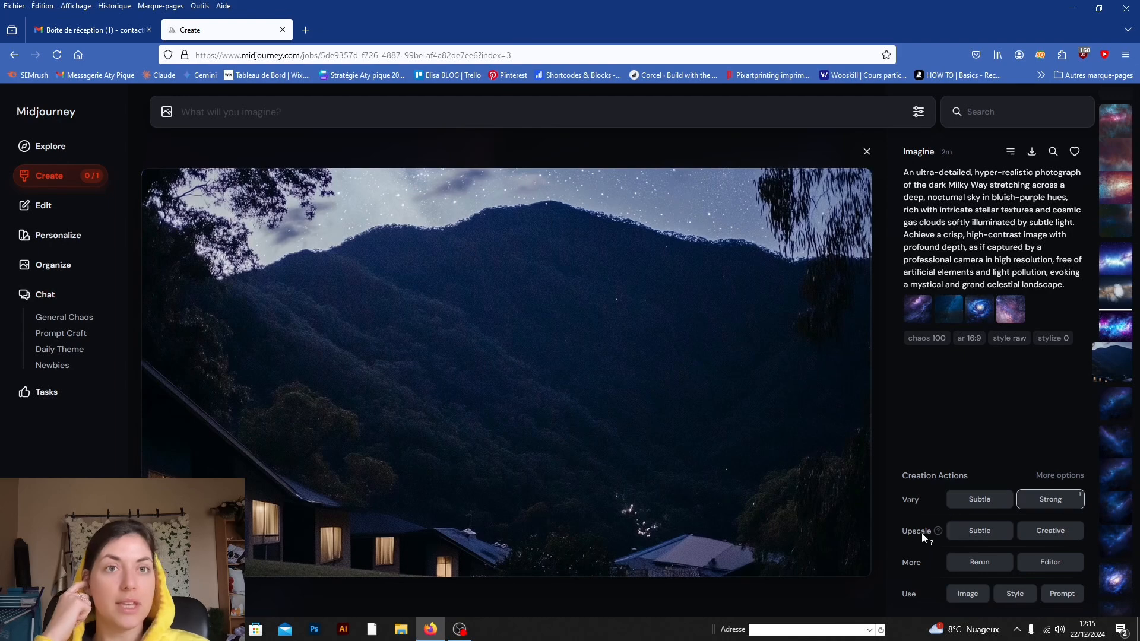
Step: Inspect the night mountain image at full size and start a Creative upscale of it
{"action": "left_click", "coordinate": [554, 256]}
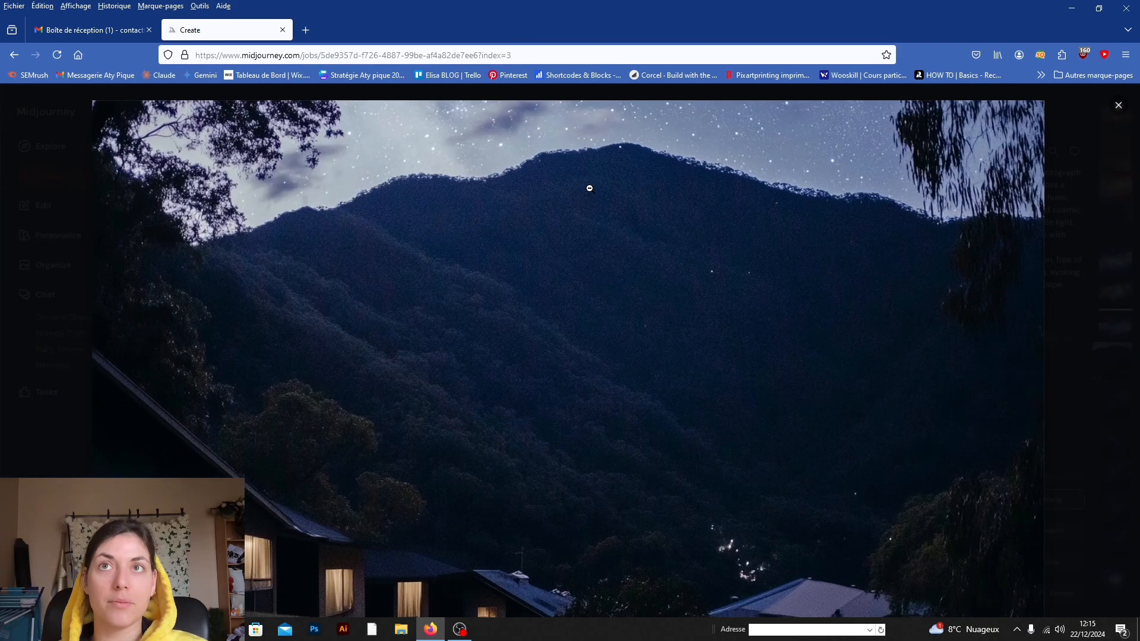
{"action": "left_click", "coordinate": [624, 259]}
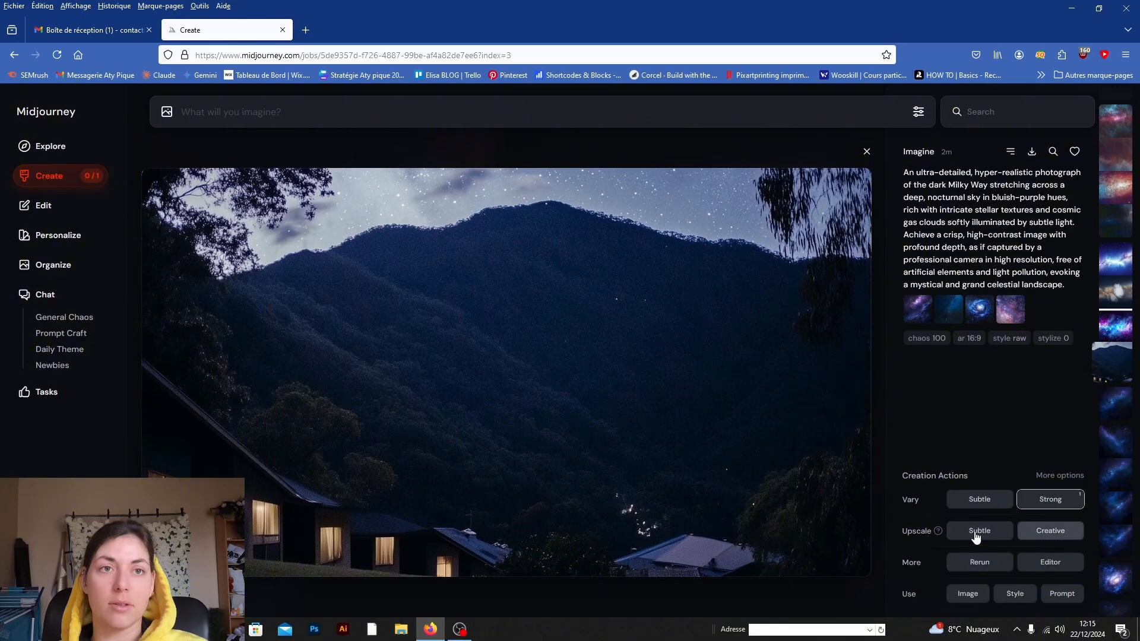
{"action": "left_click", "coordinate": [1054, 532]}
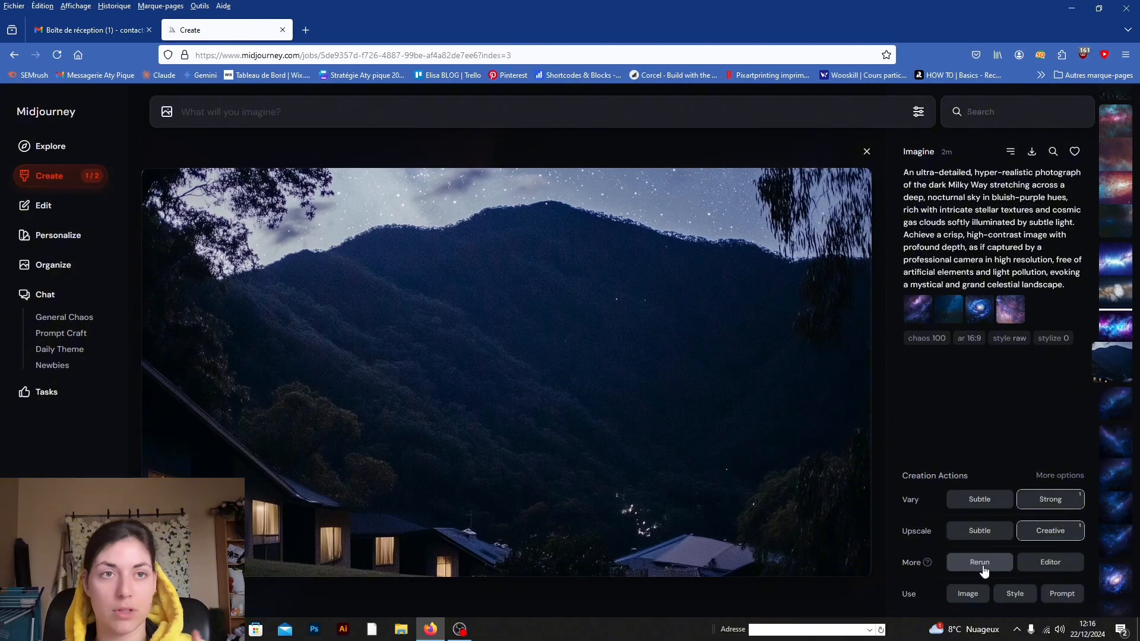
Step: Open the night mountain image in the editor, extend its canvas downward below the houses, and submit the edit
{"action": "left_click", "coordinate": [1022, 561]}
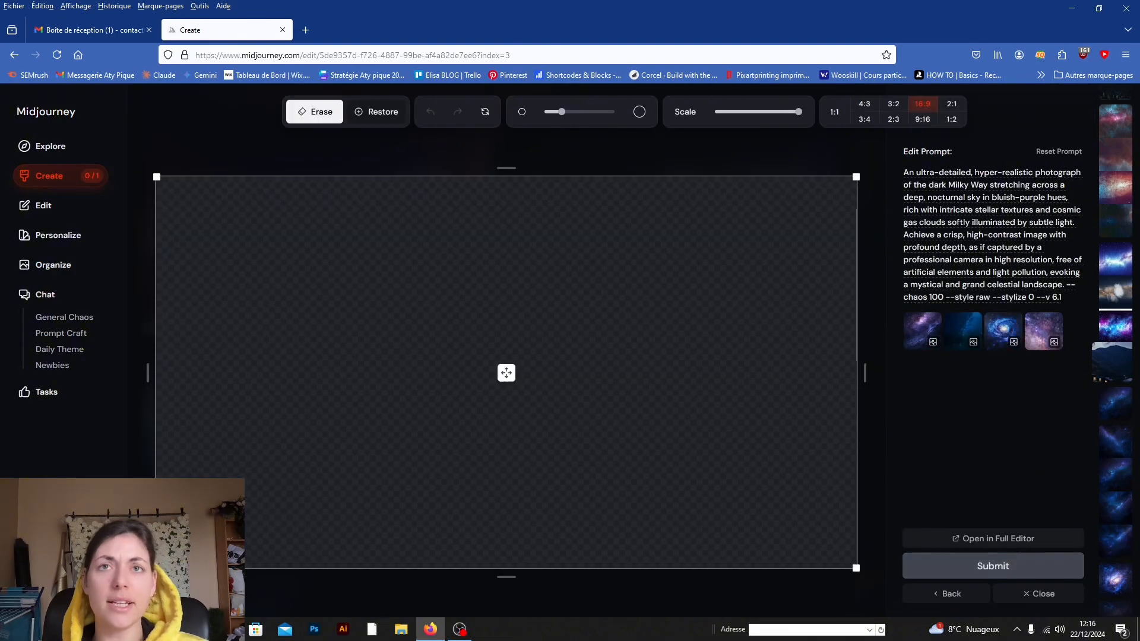
{"action": "scroll", "coordinate": [454, 279], "scroll_direction": "down", "scroll_amount": 3}
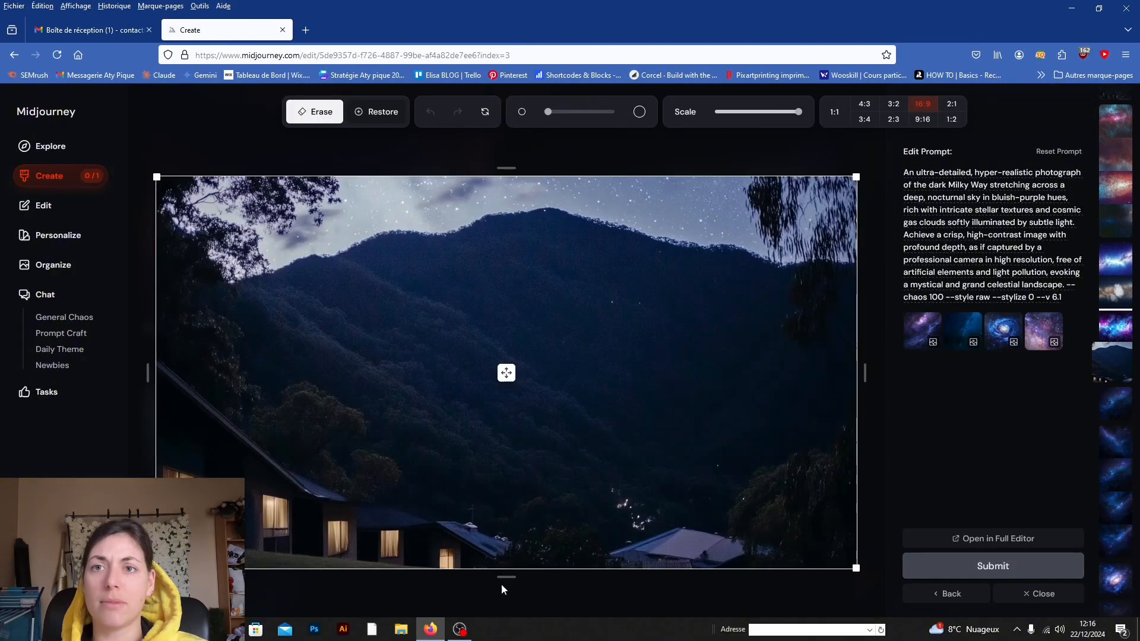
{"action": "left_click_drag", "start_coordinate": [506, 575], "coordinate": [503, 591]}
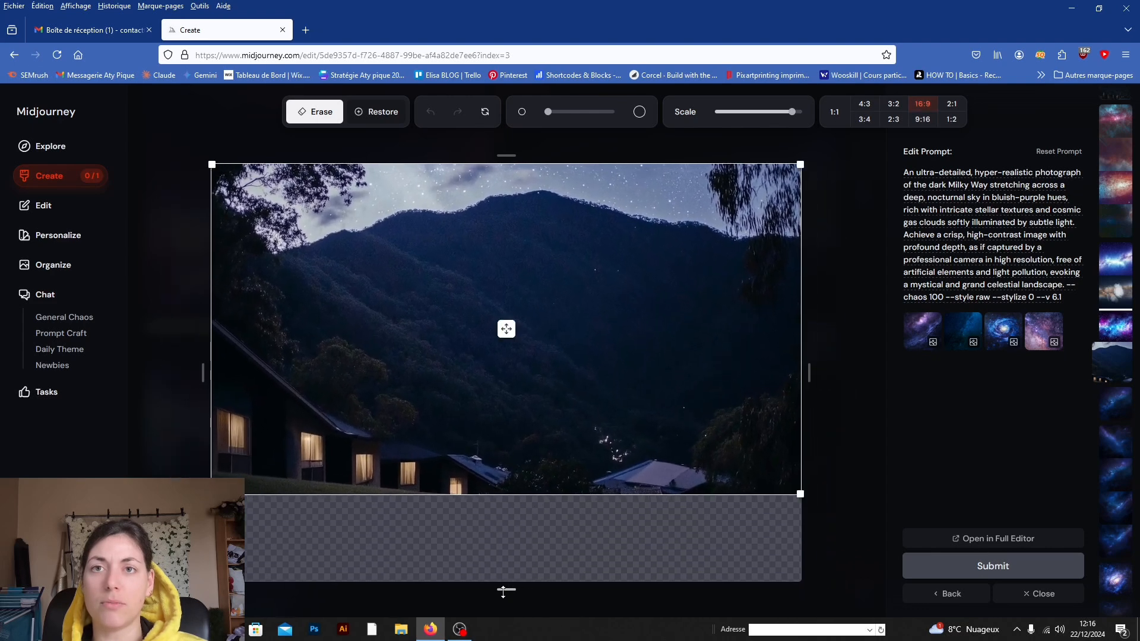
{"action": "left_click", "coordinate": [985, 579]}
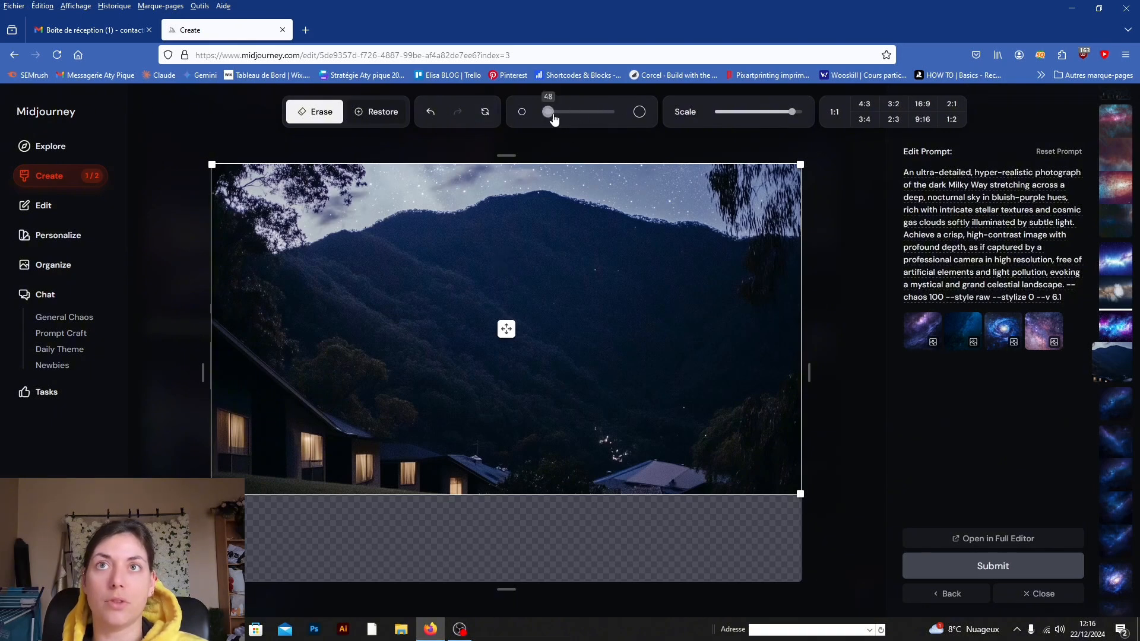
Step: Enlarge the erase brush to nearly its maximum size, and close the image editor
{"action": "left_click_drag", "start_coordinate": [547, 113], "coordinate": [611, 114]}
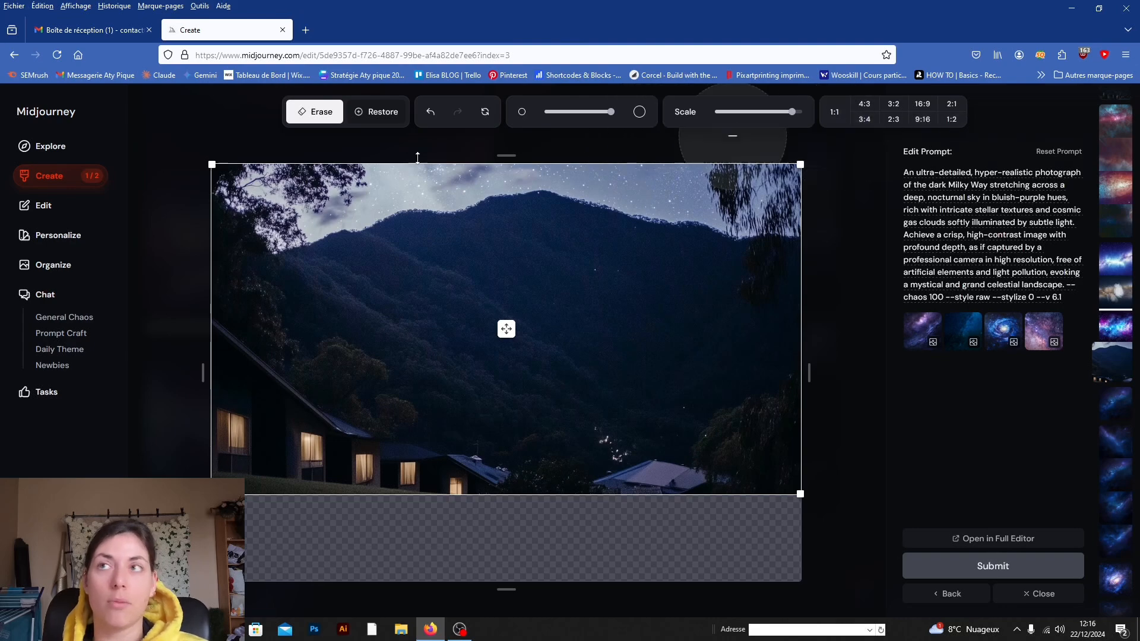
{"action": "left_click", "coordinate": [1019, 593]}
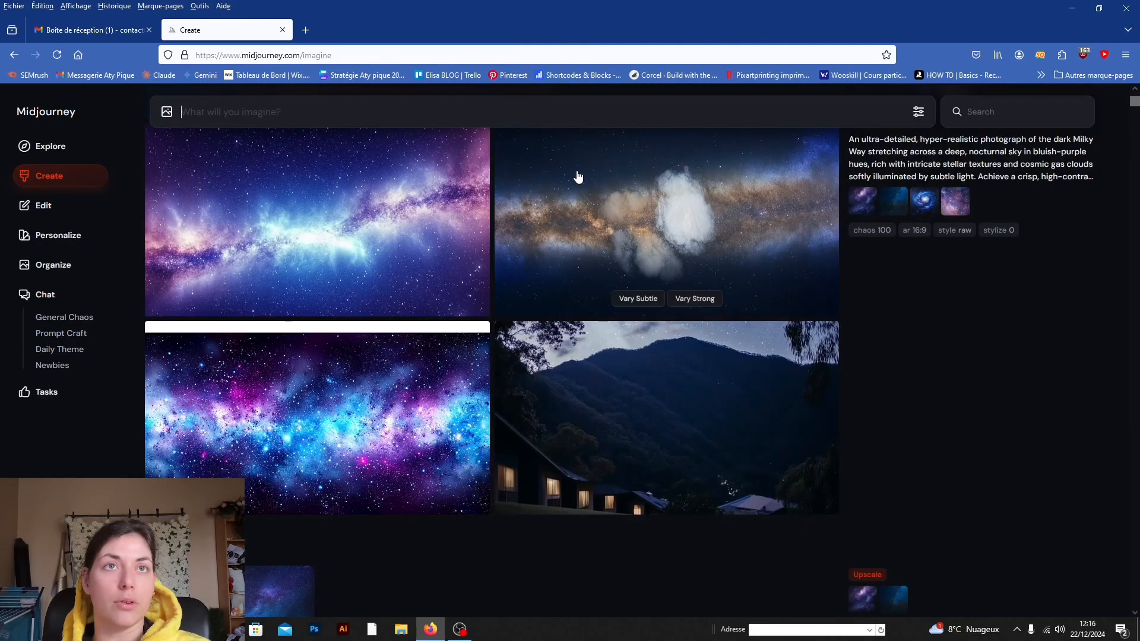
Step: Open the Strong variation results of the night mountain image, view them one after another, and close the viewer
{"action": "scroll", "coordinate": [653, 463], "scroll_direction": "up", "scroll_amount": 5}
{"action": "scroll", "coordinate": [639, 450], "scroll_direction": "up", "scroll_amount": 10}
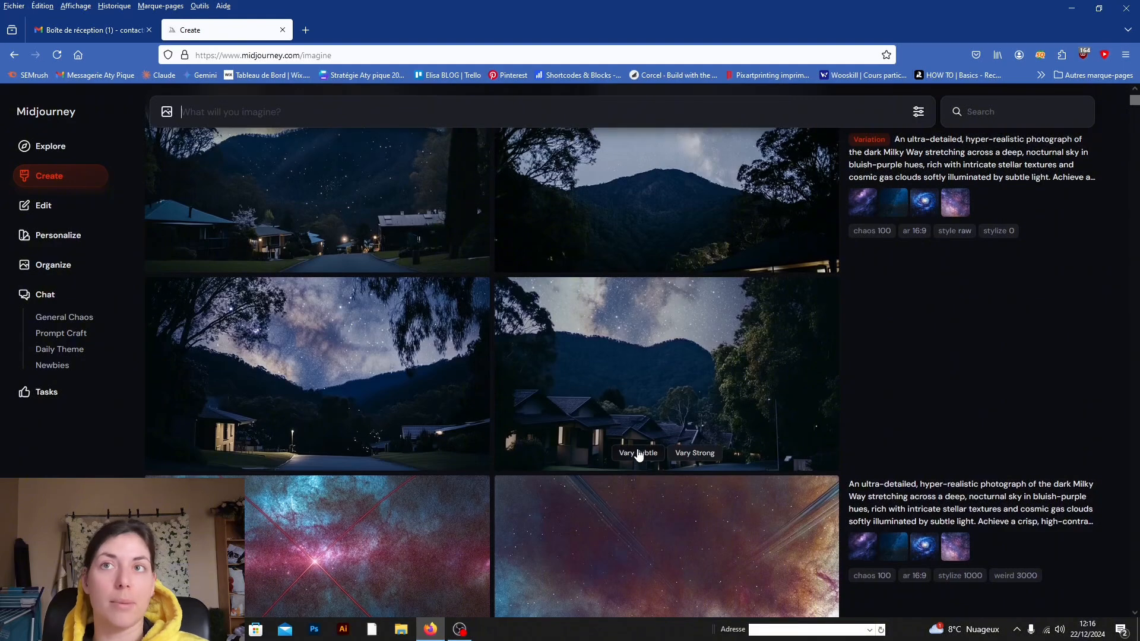
{"action": "scroll", "coordinate": [847, 285], "scroll_direction": "down", "scroll_amount": 2}
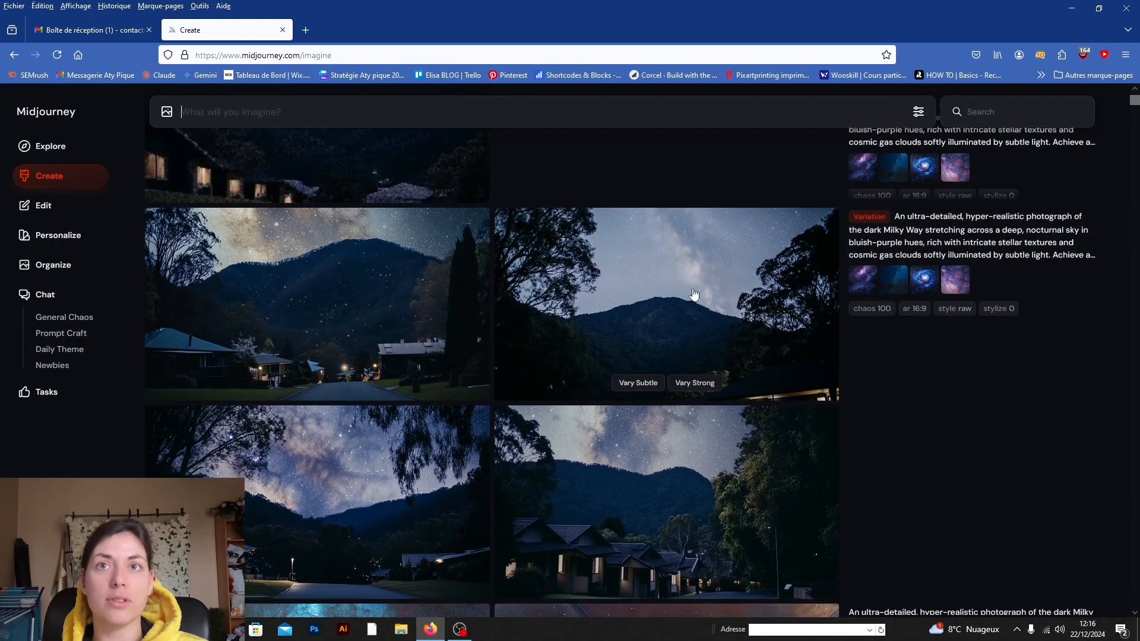
{"action": "left_click", "coordinate": [364, 261]}
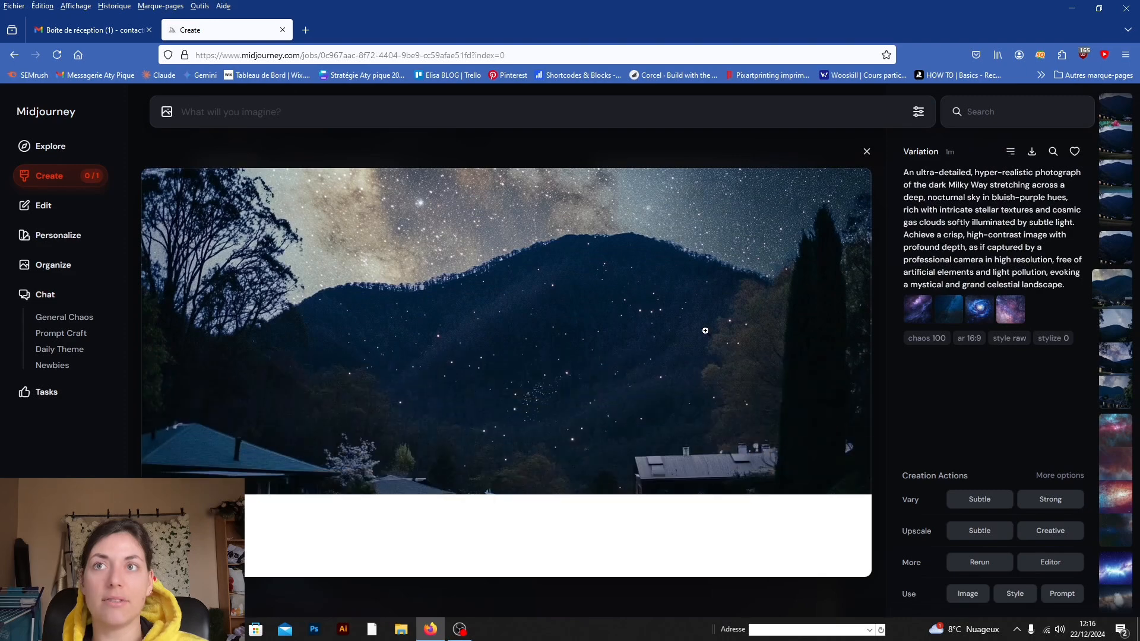
{"action": "scroll", "coordinate": [684, 331], "scroll_direction": "down", "scroll_amount": 1}
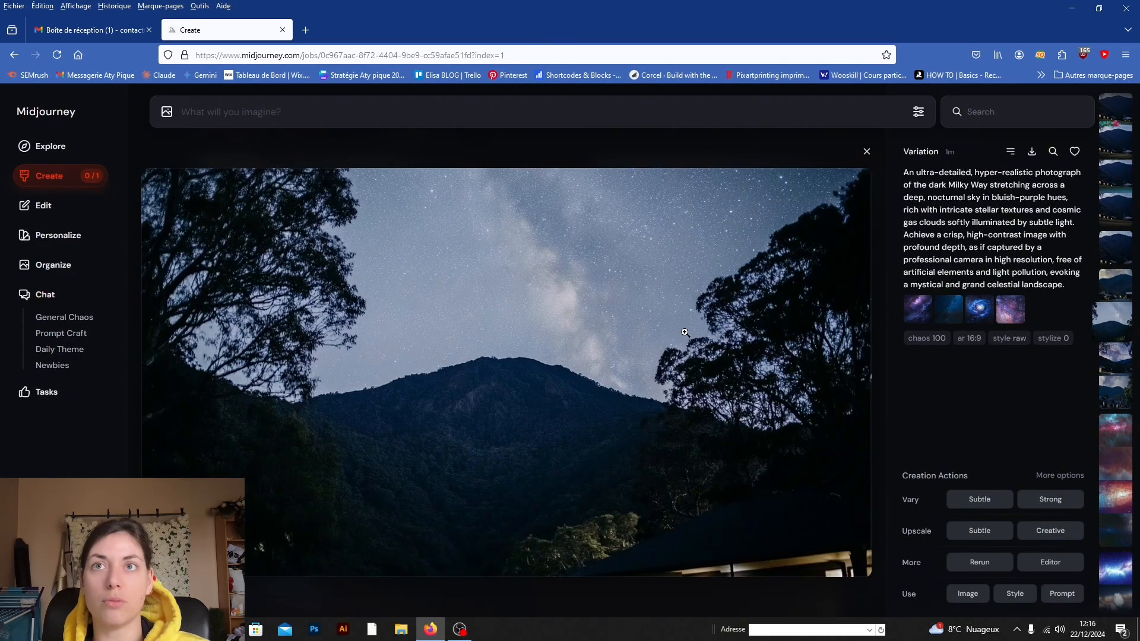
{"action": "scroll", "coordinate": [684, 332], "scroll_direction": "down", "scroll_amount": 1}
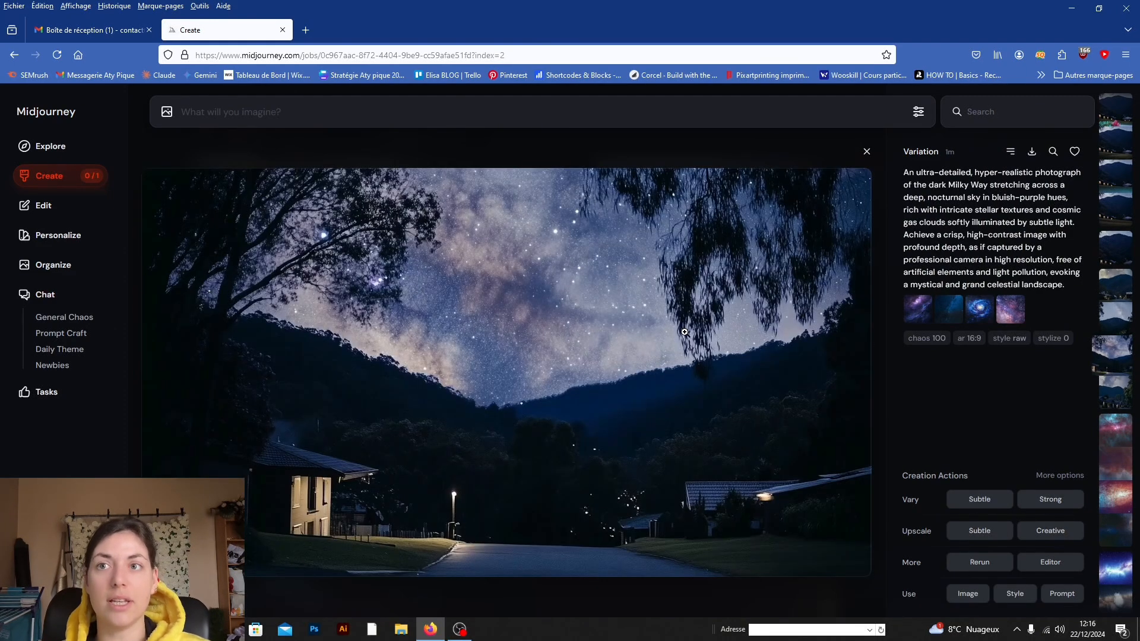
{"action": "scroll", "coordinate": [685, 331], "scroll_direction": "down", "scroll_amount": 3}
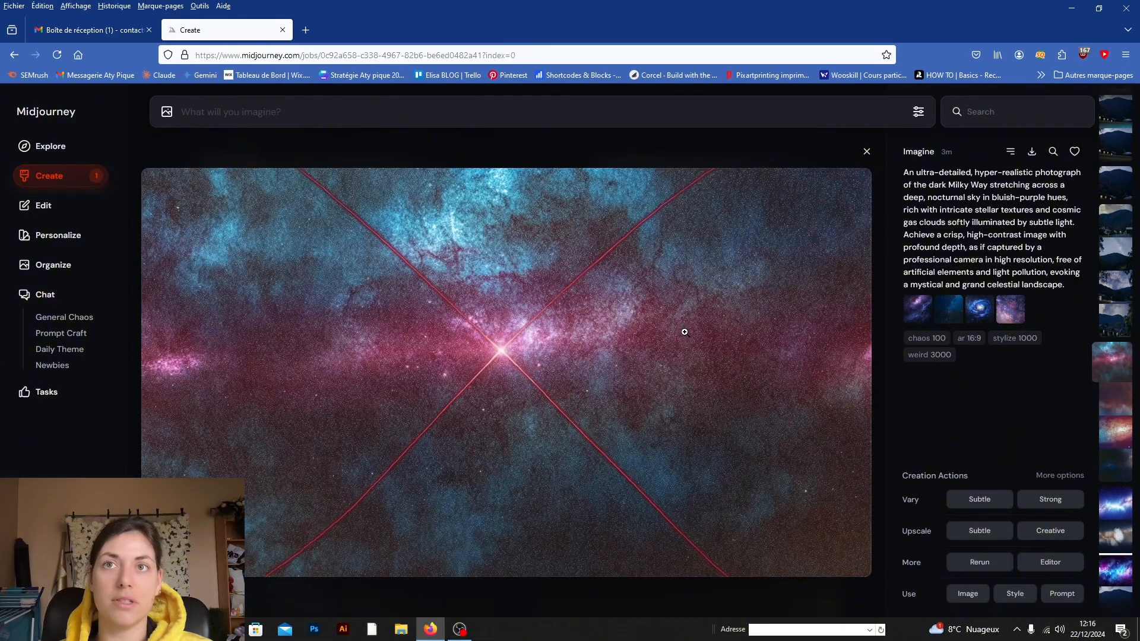
{"action": "scroll", "coordinate": [684, 332], "scroll_direction": "up", "scroll_amount": 3}
{"action": "scroll", "coordinate": [684, 331], "scroll_direction": "up", "scroll_amount": 1}
{"action": "left_click", "coordinate": [706, 145]}
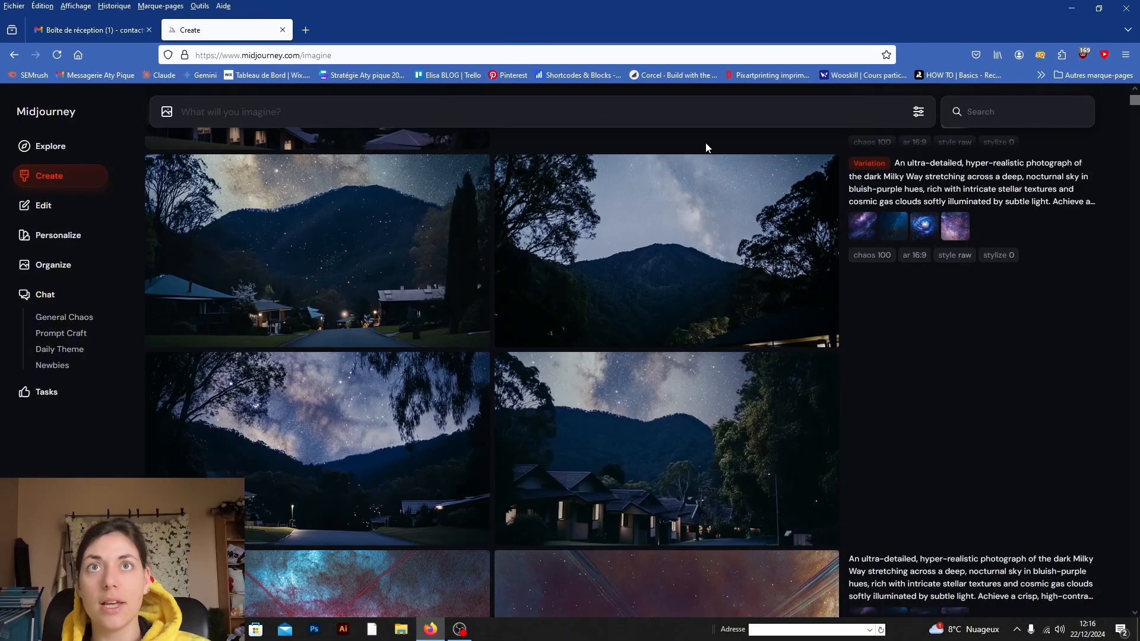
Step: Open the extended mountain image with the teal grass, inspect it at full size, and close it
{"action": "scroll", "coordinate": [573, 312], "scroll_direction": "up", "scroll_amount": 8}
{"action": "scroll", "coordinate": [606, 372], "scroll_direction": "down", "scroll_amount": 2}
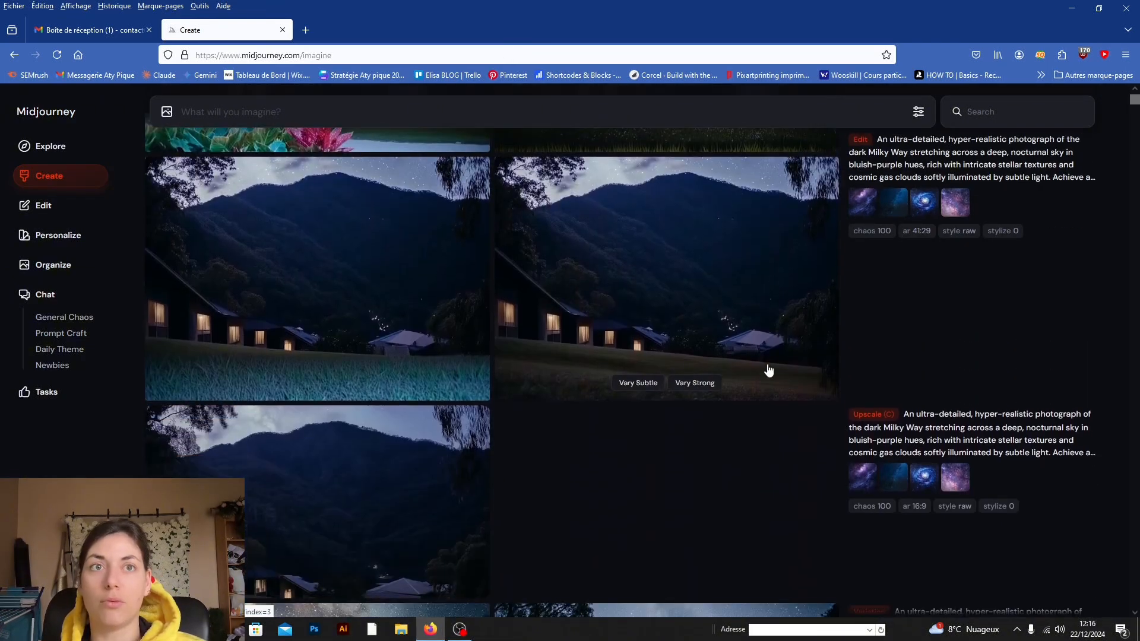
{"action": "left_click", "coordinate": [308, 259]}
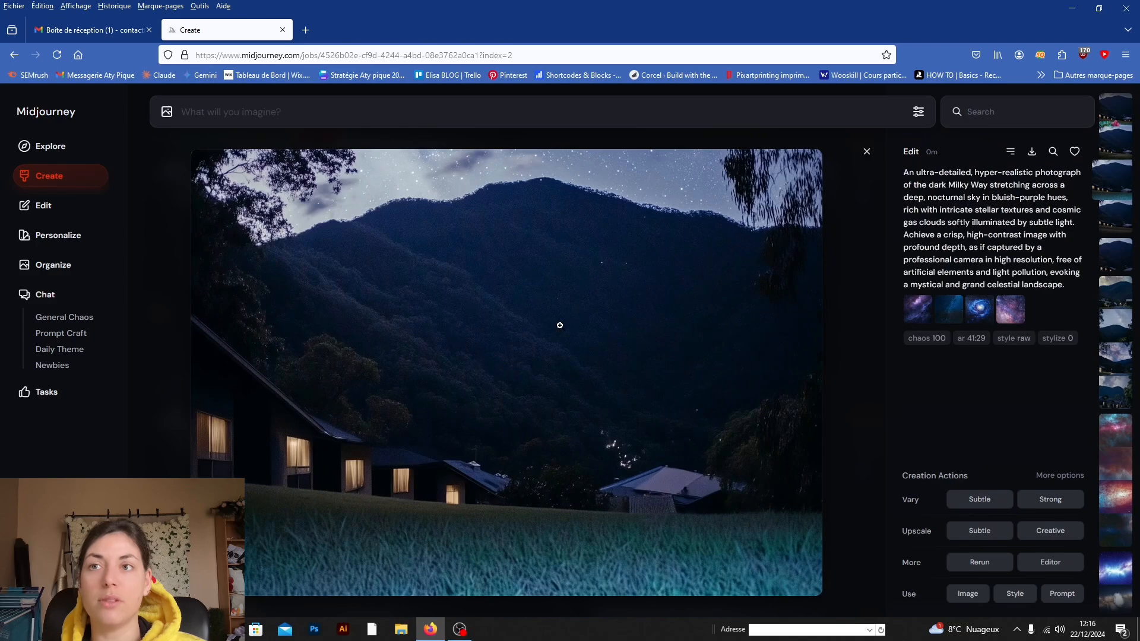
{"action": "left_click", "coordinate": [520, 257]}
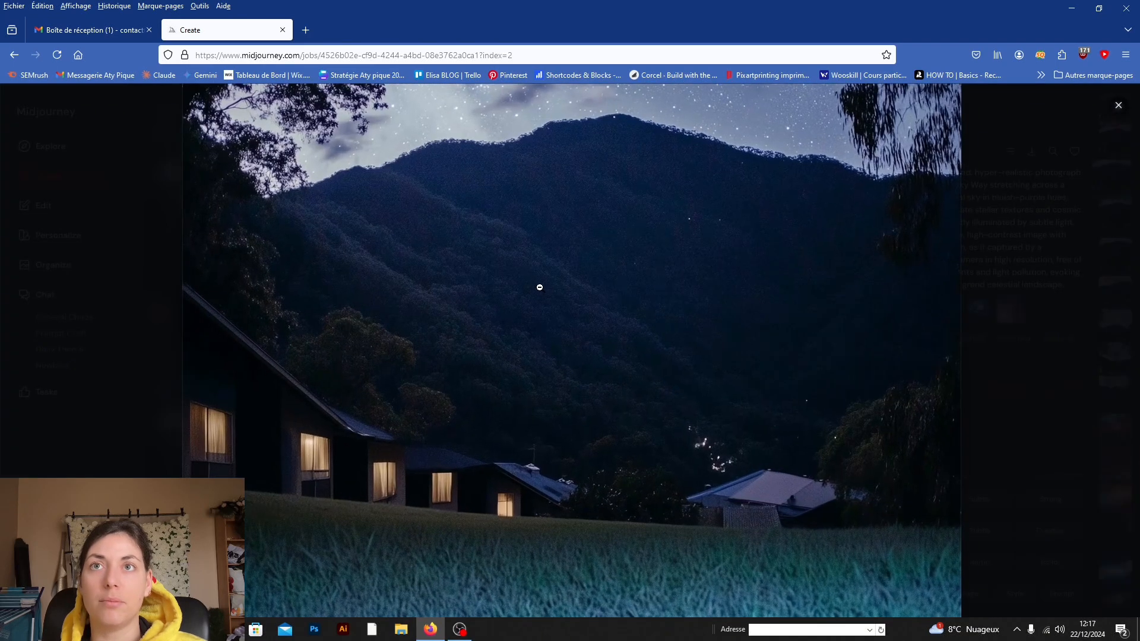
{"action": "left_click", "coordinate": [1114, 110]}
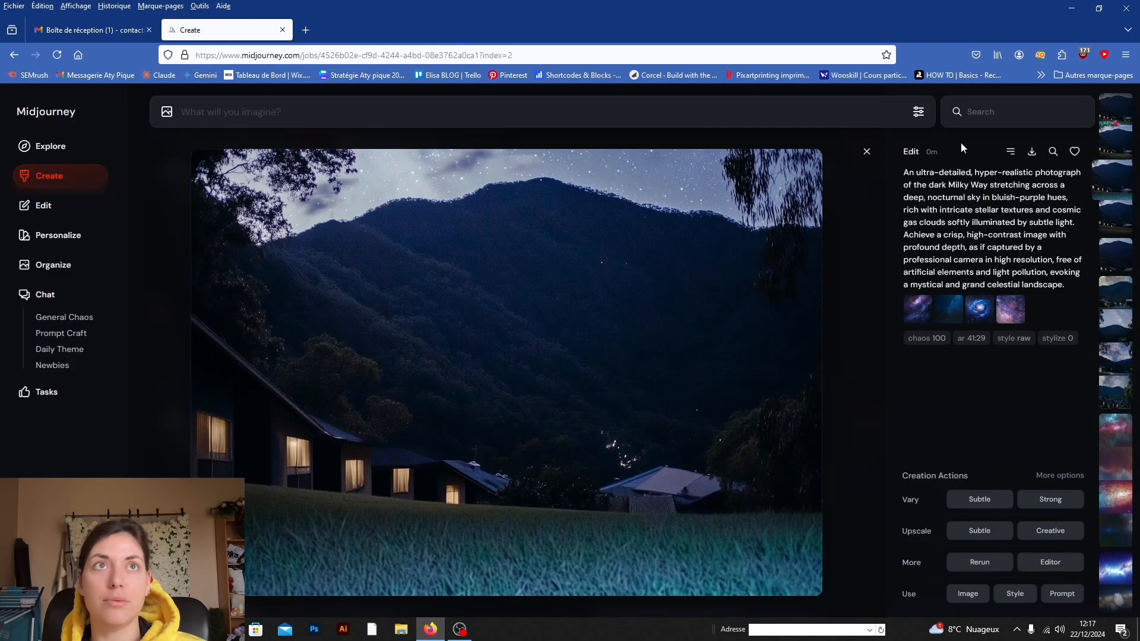
{"action": "left_click", "coordinate": [866, 155]}
Step: Compare the edited, upscaled and variation results of the night mountain image in the gallery
{"action": "scroll", "coordinate": [668, 430], "scroll_direction": "down", "scroll_amount": 1}
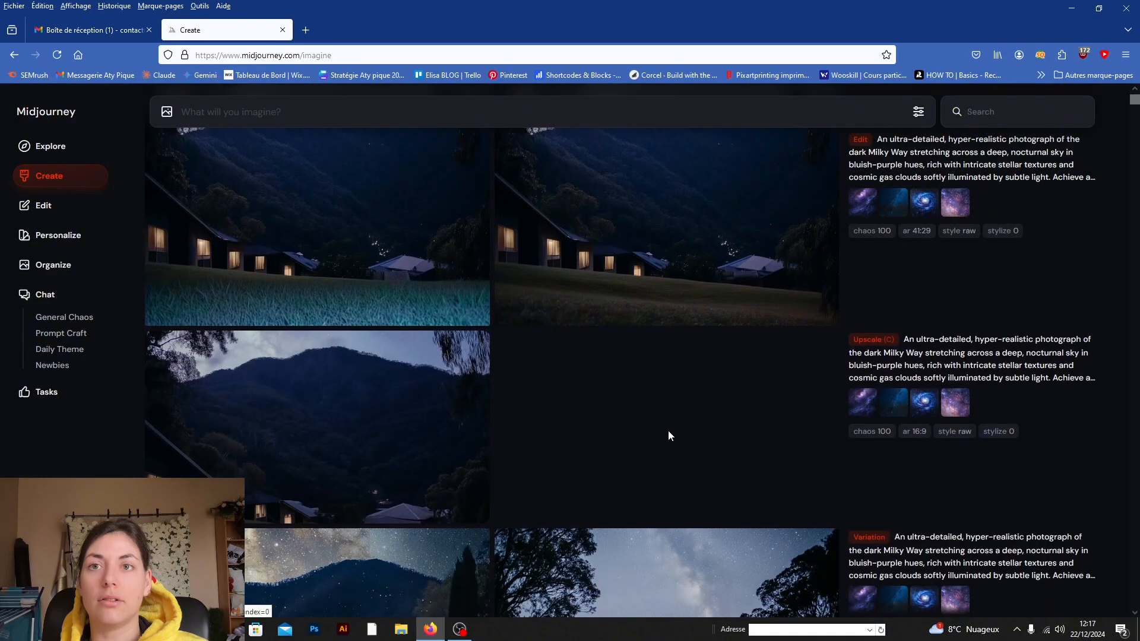
{"action": "scroll", "coordinate": [653, 255], "scroll_direction": "up", "scroll_amount": 2}
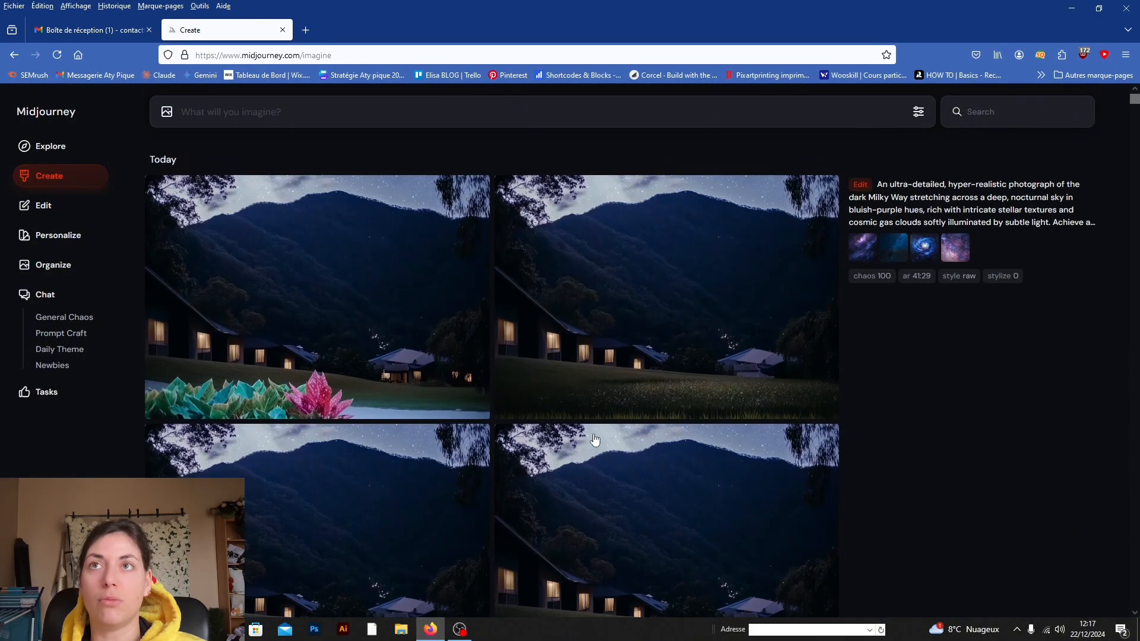
{"action": "scroll", "coordinate": [594, 436], "scroll_direction": "up", "scroll_amount": 3}
{"action": "mouse_move", "coordinate": [685, 332]}
{"action": "scroll", "coordinate": [425, 473], "scroll_direction": "down", "scroll_amount": 8}
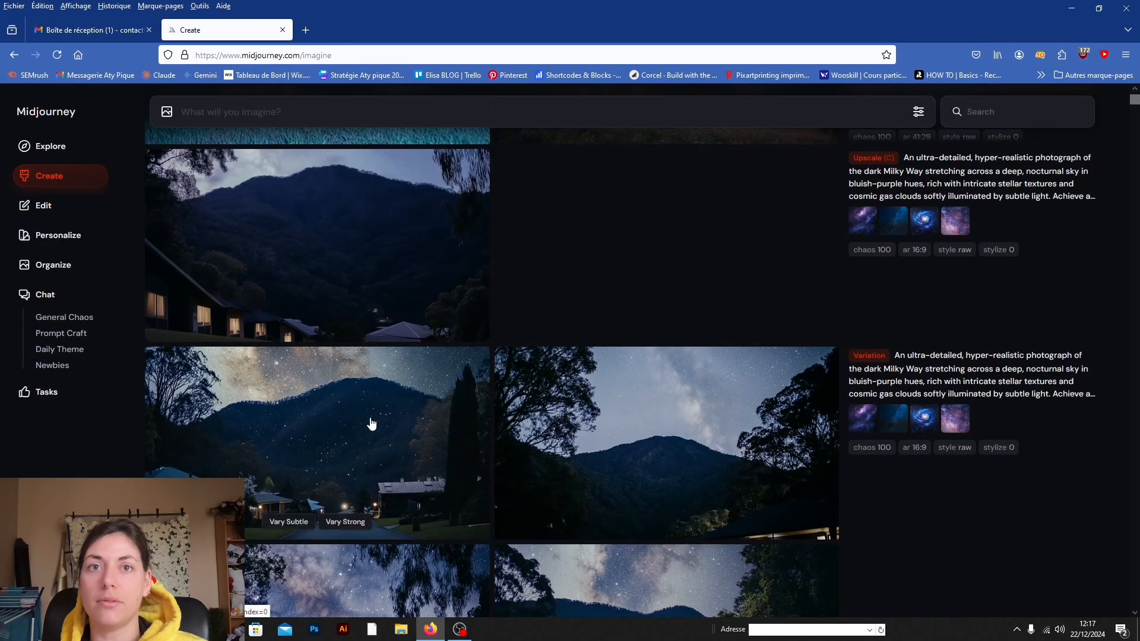
{"action": "scroll", "coordinate": [369, 420], "scroll_direction": "up", "scroll_amount": 8}
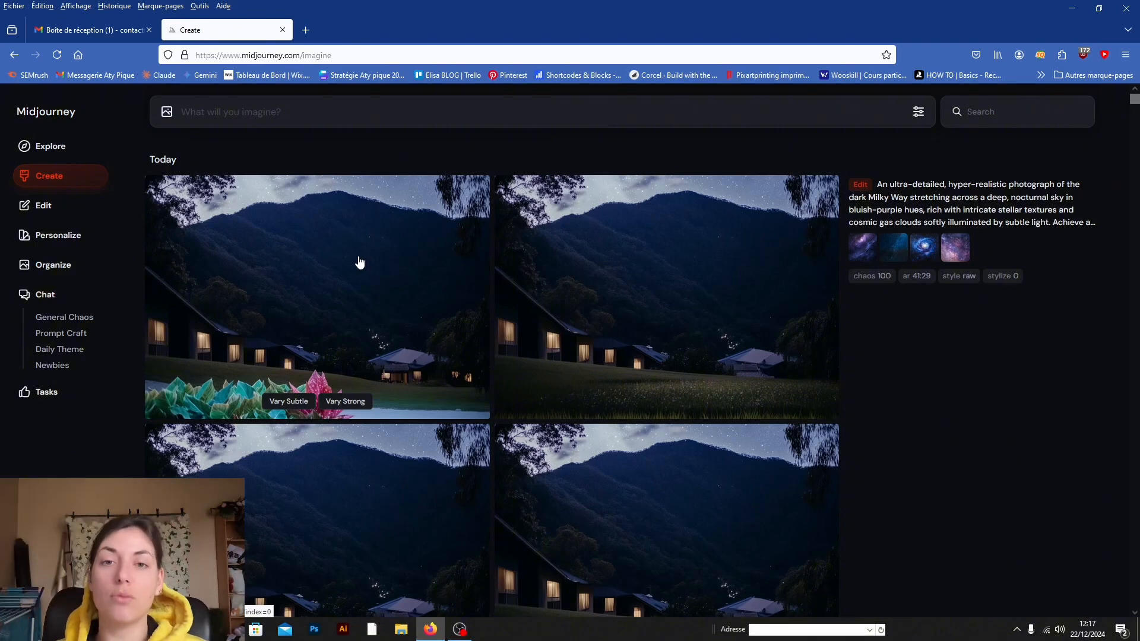
Step: Open the extended image with the flowers in the foreground, compare it with the neighbouring edit result, and close the viewer
{"action": "left_click", "coordinate": [373, 248]}
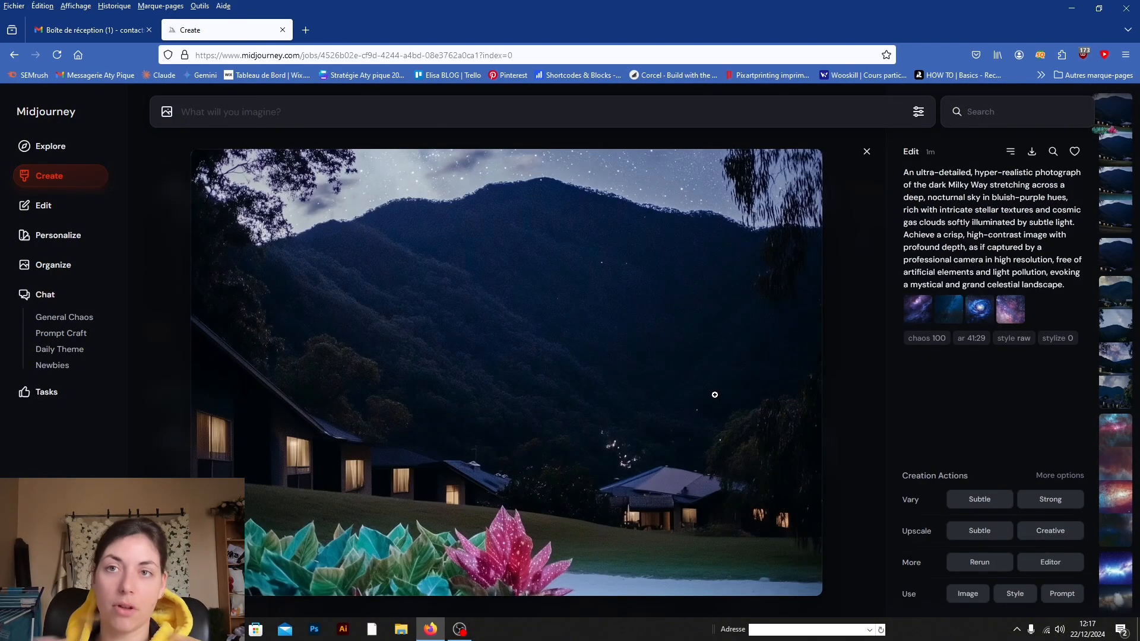
{"action": "key", "text": "Right"}
{"action": "key", "text": "Right"}
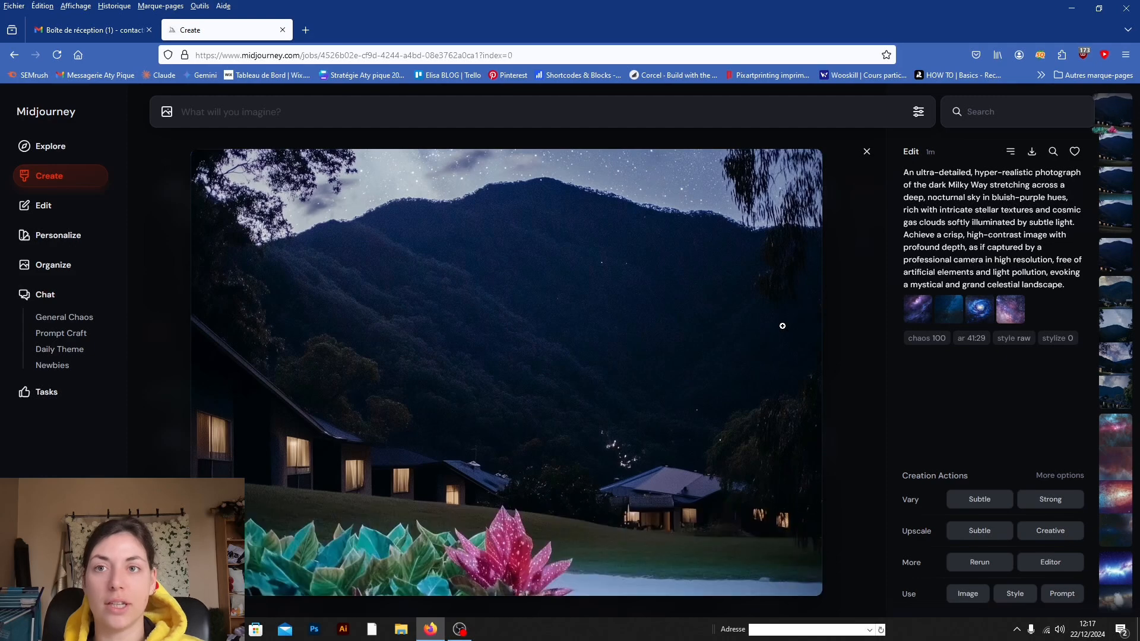
{"action": "key", "text": "Left"}
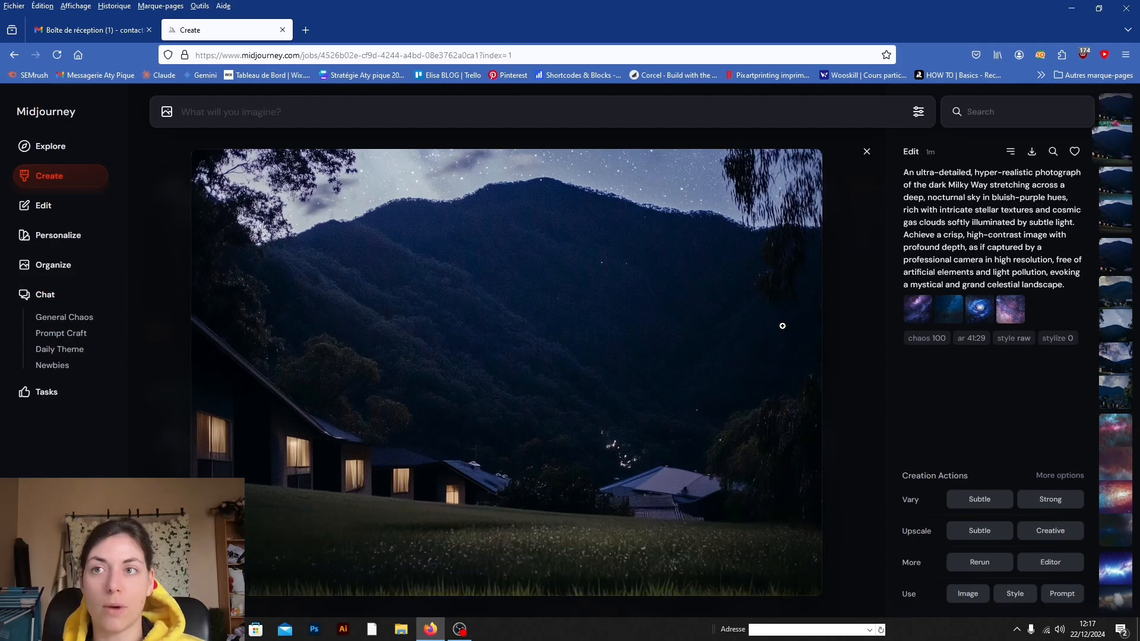
{"action": "key", "text": "Right"}
{"action": "key", "text": "Left"}
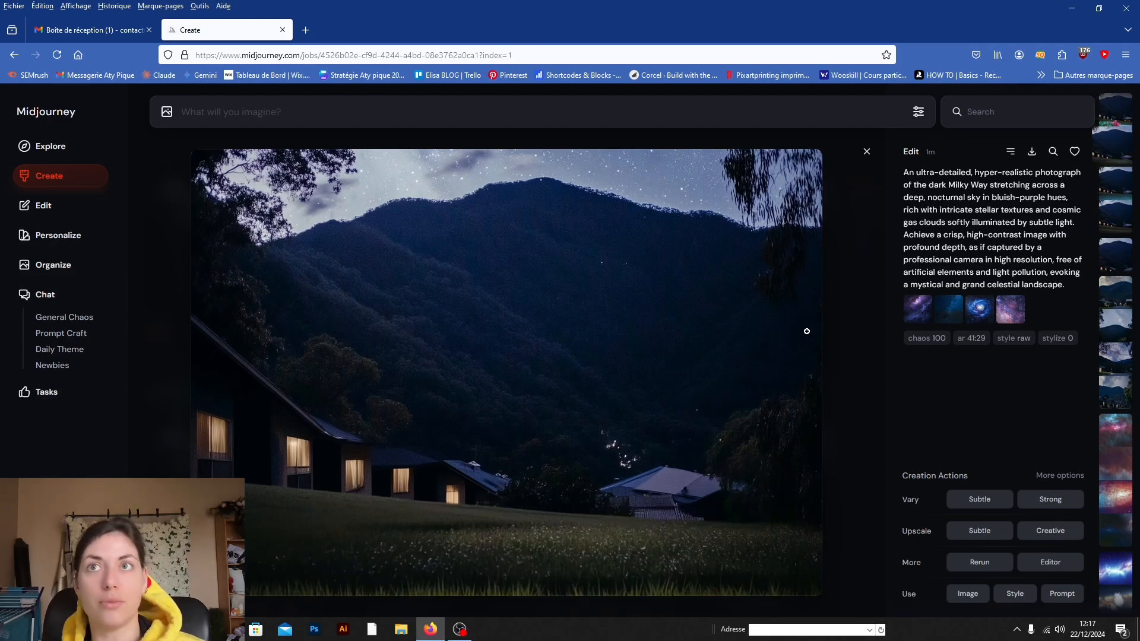
{"action": "left_click", "coordinate": [867, 151]}
Step: Add the extended mountain image with the dark meadow to the prompt as an image reference, and return to the Create gallery
{"action": "left_click", "coordinate": [796, 288]}
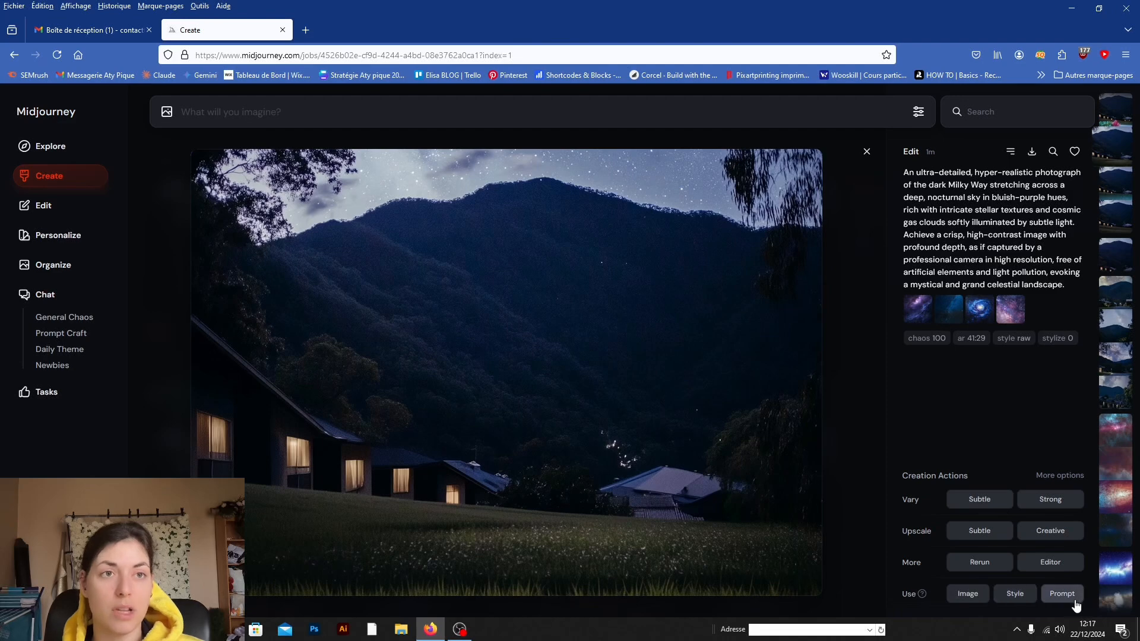
{"action": "left_click", "coordinate": [959, 595]}
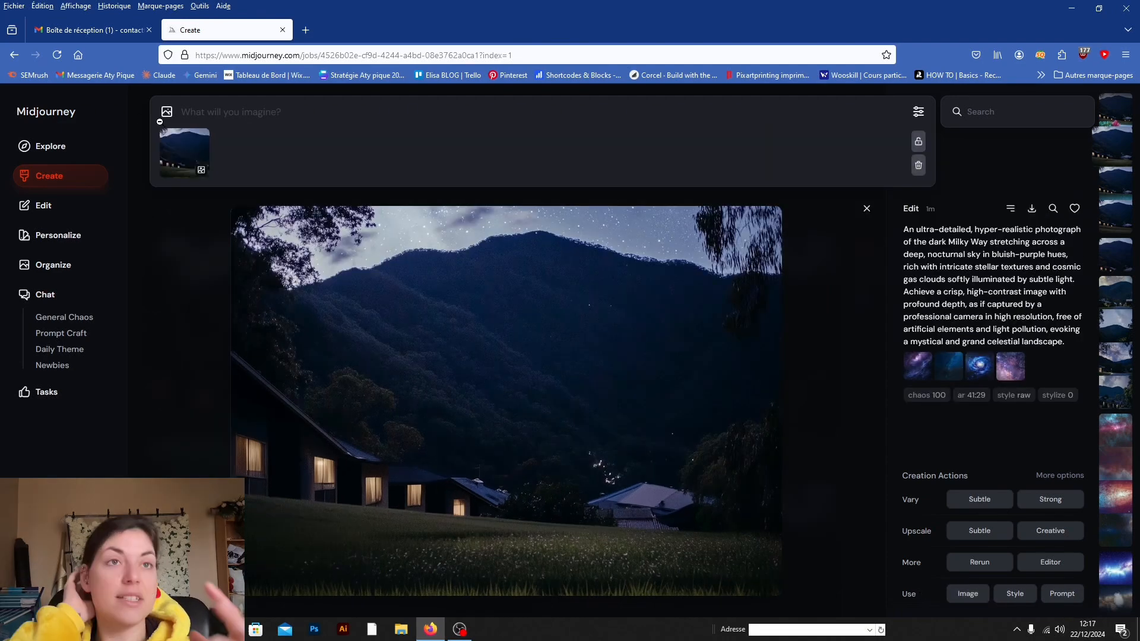
{"action": "left_click", "coordinate": [256, 114]}
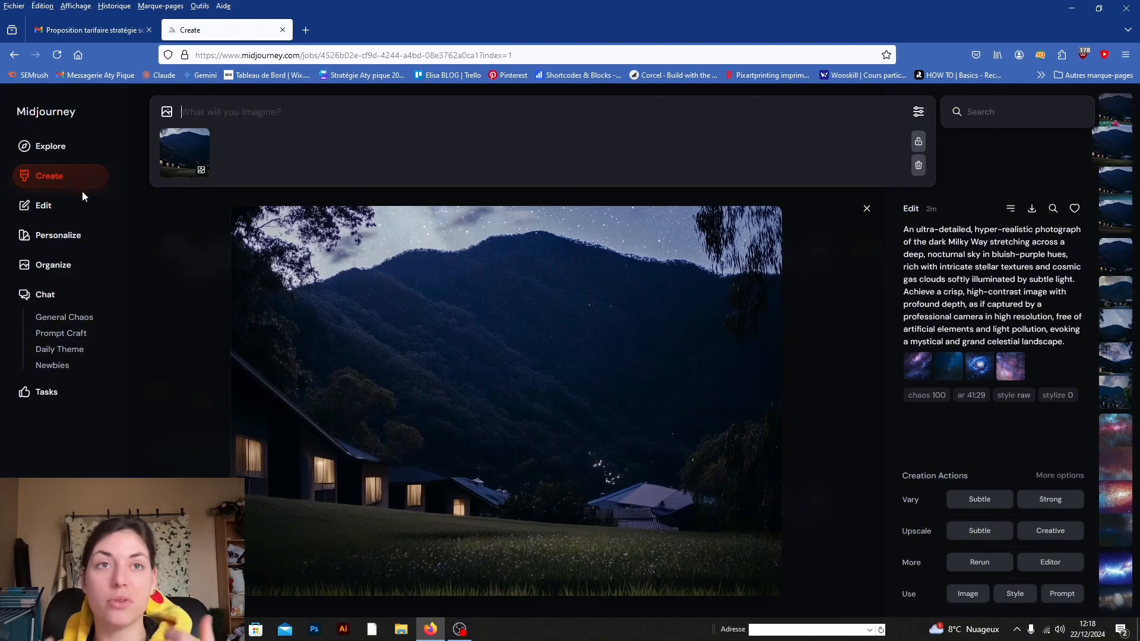
{"action": "left_click", "coordinate": [49, 180]}
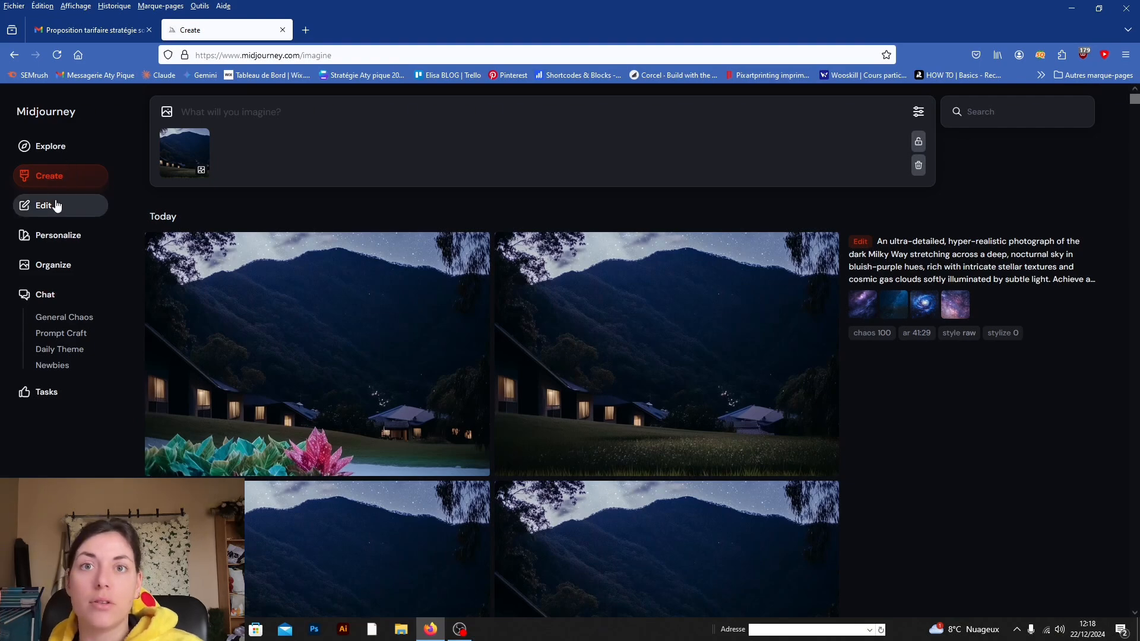
Step: Open the standalone Edit page and close its Terms of Service dialog without accepting
{"action": "left_click", "coordinate": [57, 206]}
{"action": "left_click", "coordinate": [603, 513]}
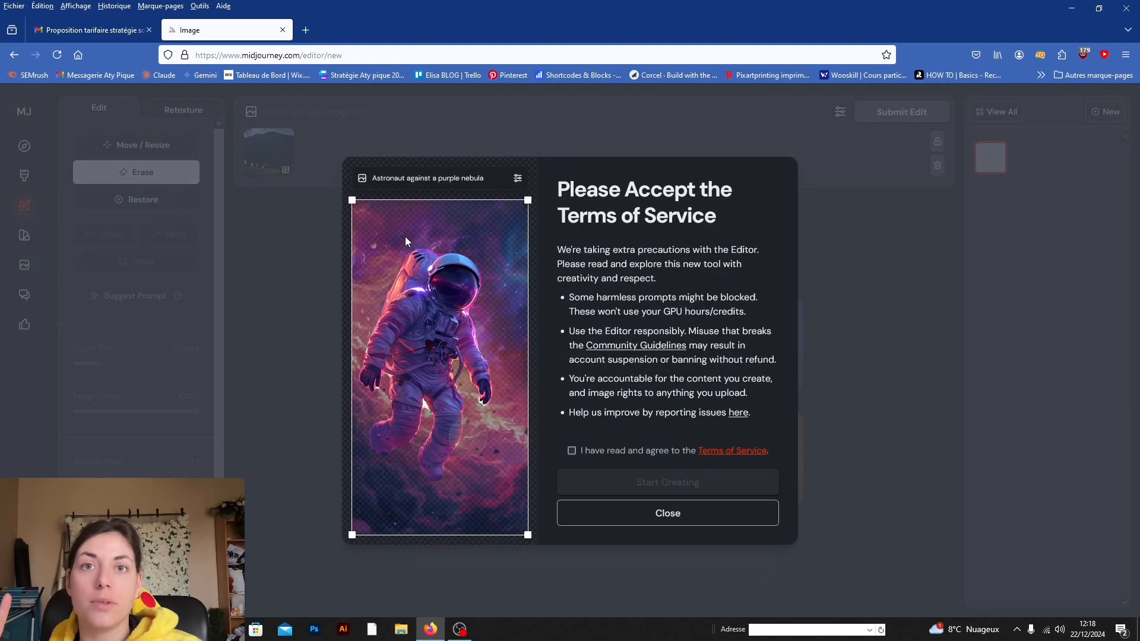
{"action": "left_click", "coordinate": [734, 510]}
Step: Open the starry mountain variation with the street from the gallery, and browse onward through the older Milky Way images
{"action": "scroll", "coordinate": [582, 361], "scroll_direction": "down", "scroll_amount": 3}
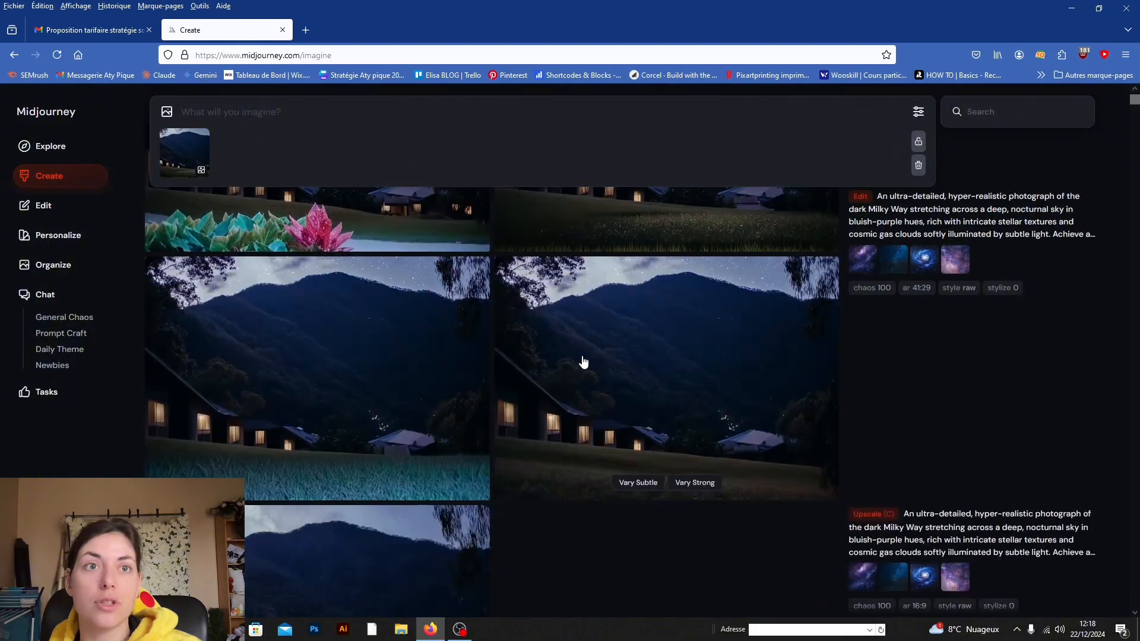
{"action": "scroll", "coordinate": [333, 346], "scroll_direction": "up", "scroll_amount": 3}
{"action": "left_click", "coordinate": [333, 346]}
{"action": "scroll", "coordinate": [991, 524], "scroll_direction": "down", "scroll_amount": 5}
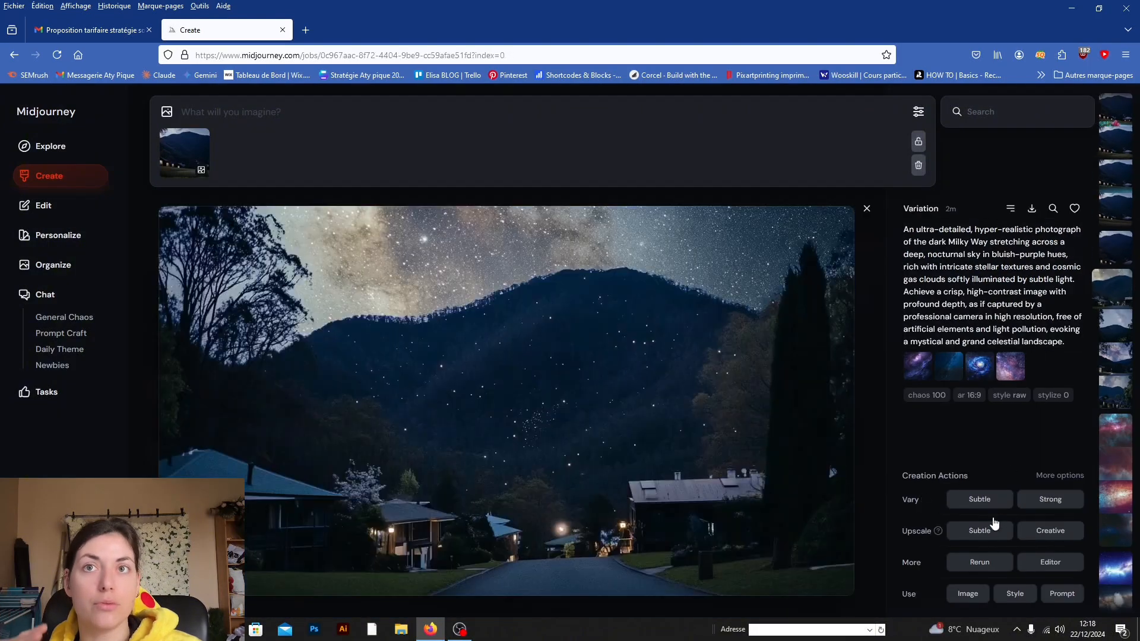
{"action": "scroll", "coordinate": [679, 381], "scroll_direction": "up", "scroll_amount": 1}
{"action": "scroll", "coordinate": [718, 435], "scroll_direction": "down", "scroll_amount": 4}
{"action": "scroll", "coordinate": [718, 435], "scroll_direction": "down", "scroll_amount": 3}
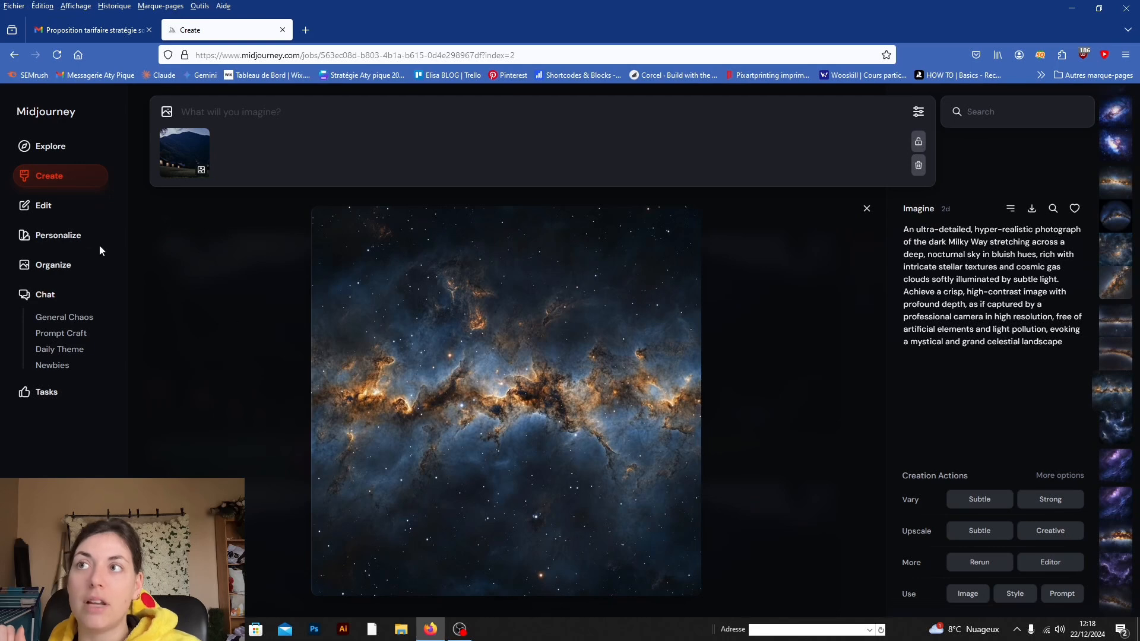
Step: Open the Personalize page and start creating a Global Profile
{"action": "left_click", "coordinate": [59, 236]}
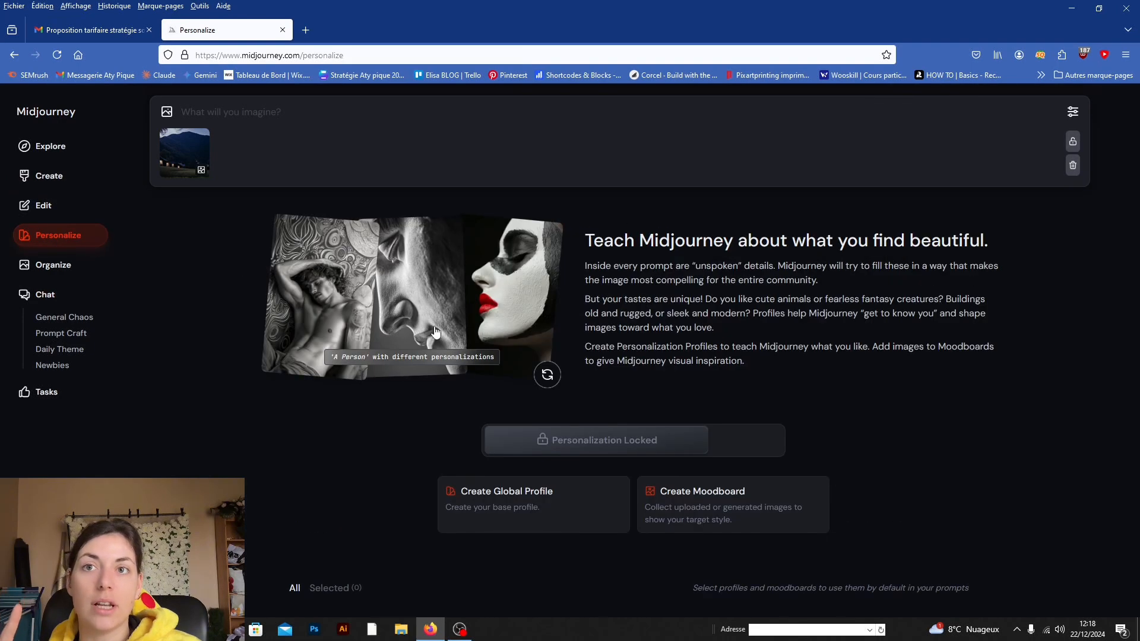
{"action": "left_click", "coordinate": [529, 512]}
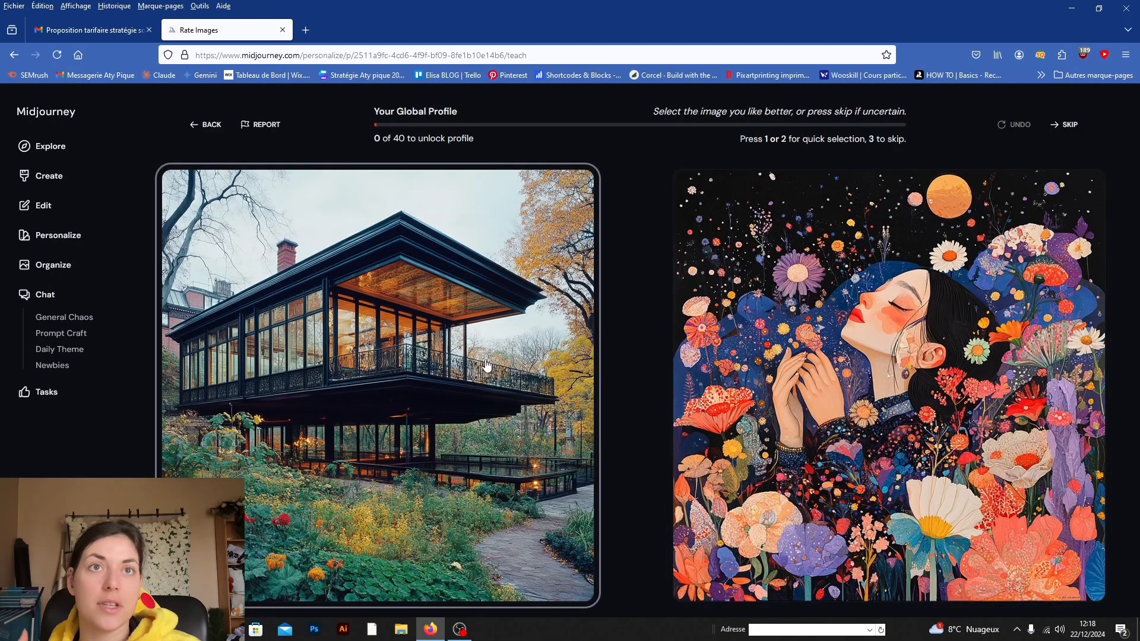
Step: Rate the image pairs by choosing the preferred picture in each, working through the 40 ratings required to unlock the Global Profile
{"action": "left_click", "coordinate": [773, 382]}
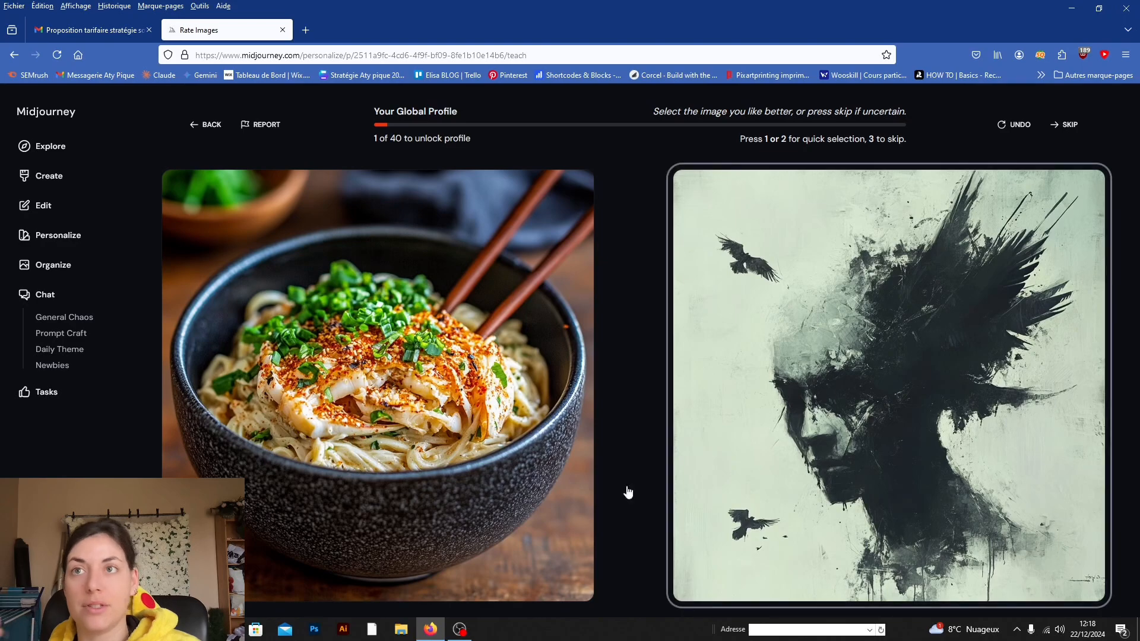
{"action": "left_click", "coordinate": [393, 435]}
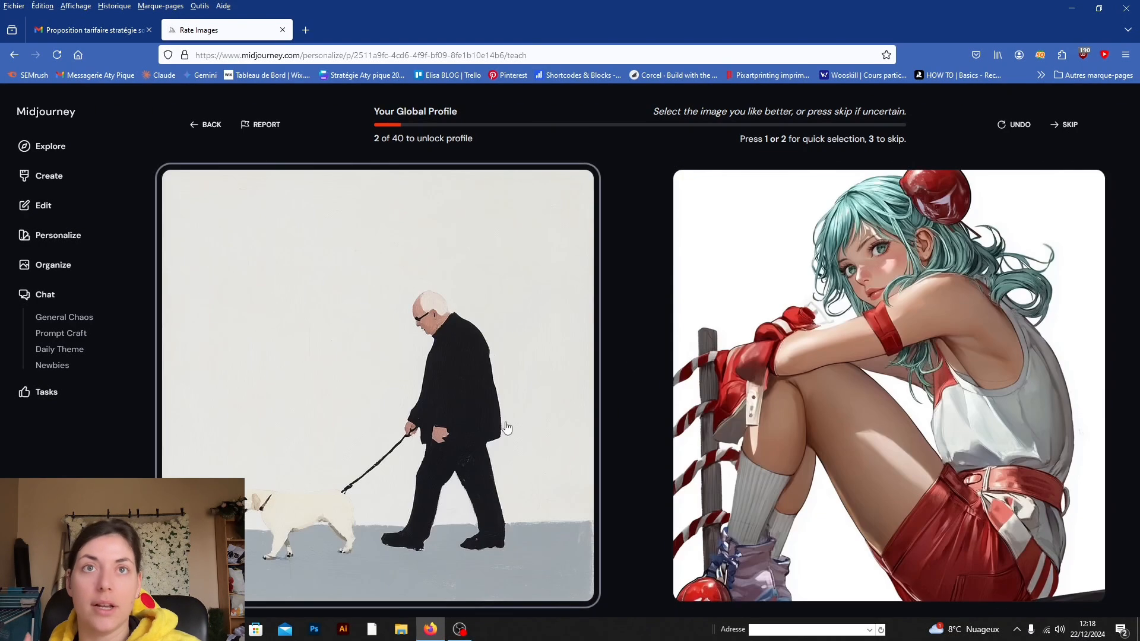
{"action": "left_click", "coordinate": [398, 406]}
{"action": "left_click", "coordinate": [941, 326]}
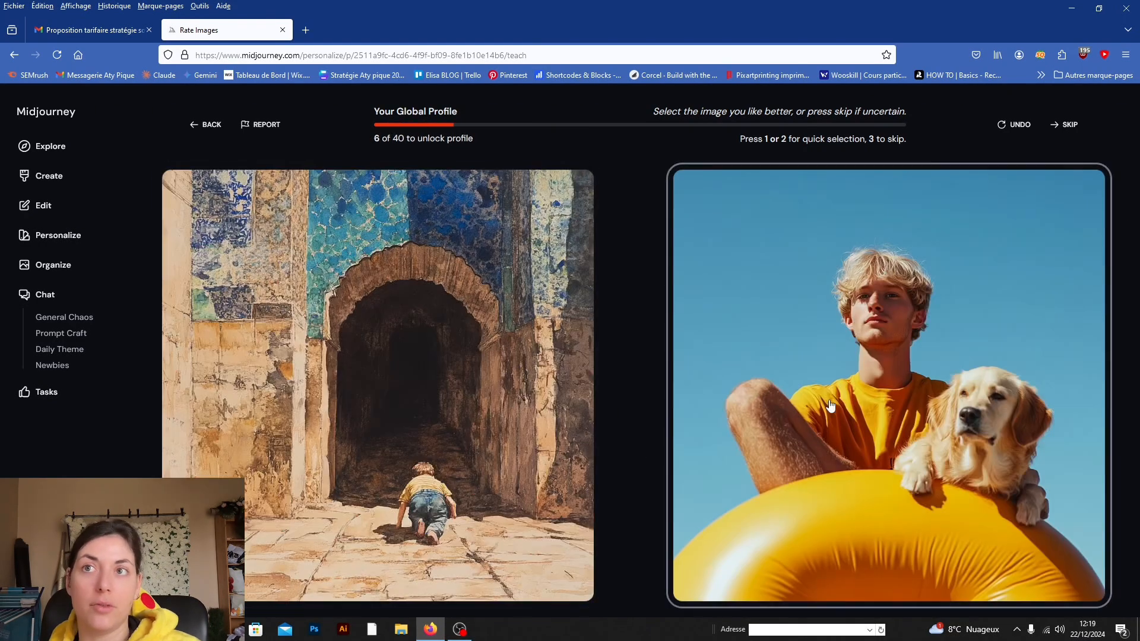
{"action": "left_click", "coordinate": [827, 407]}
{"action": "left_click", "coordinate": [710, 379]}
{"action": "left_click", "coordinate": [563, 374]}
{"action": "left_click", "coordinate": [562, 373]}
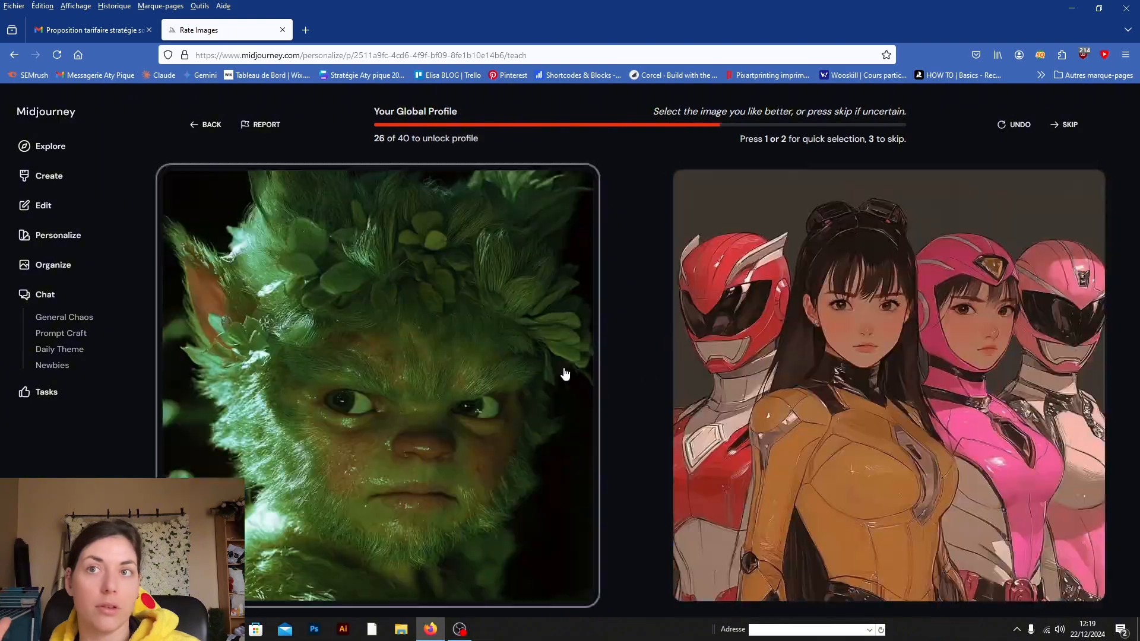
{"action": "left_click", "coordinate": [751, 345]}
{"action": "left_click", "coordinate": [751, 345]}
{"action": "left_click", "coordinate": [703, 348]}
{"action": "left_click", "coordinate": [702, 349]}
Step: Visit the Explore gallery, then return to the Create page and open the image generation settings for the prompt
{"action": "left_click", "coordinate": [58, 175]}
{"action": "left_click", "coordinate": [54, 147]}
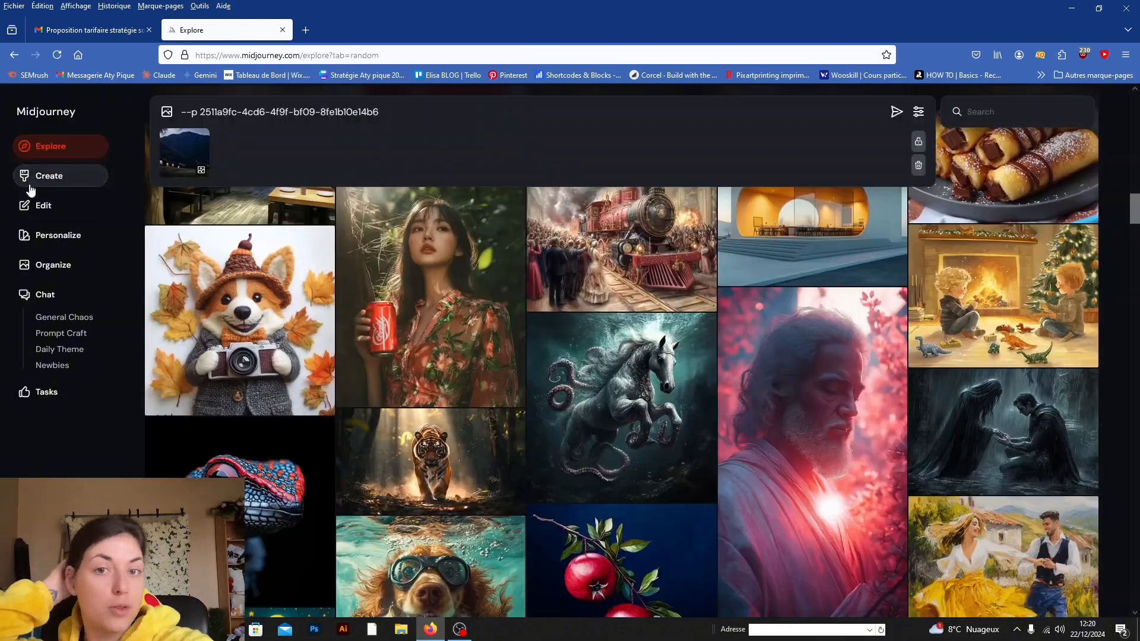
{"action": "left_click", "coordinate": [36, 180]}
{"action": "left_click", "coordinate": [335, 111]}
{"action": "left_click", "coordinate": [918, 112]}
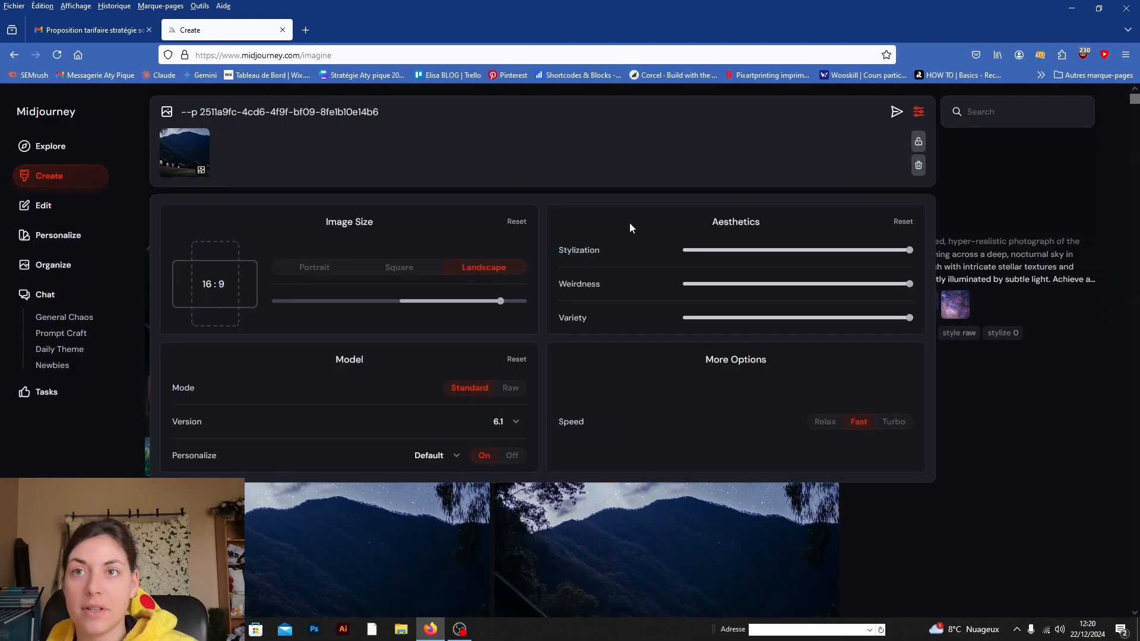